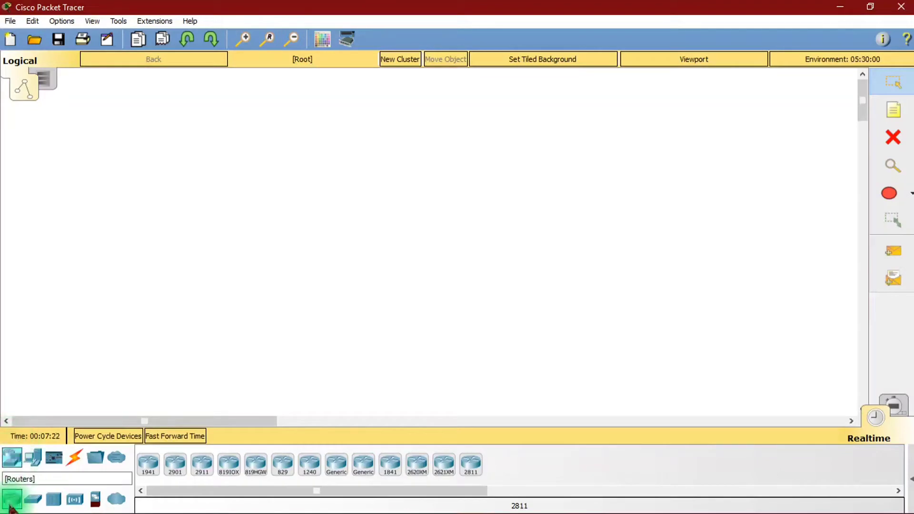
- Place a 2811 router in the workspace and a generic Switch-PT switch below it
{"action": "left_click", "coordinate": [470, 464]}
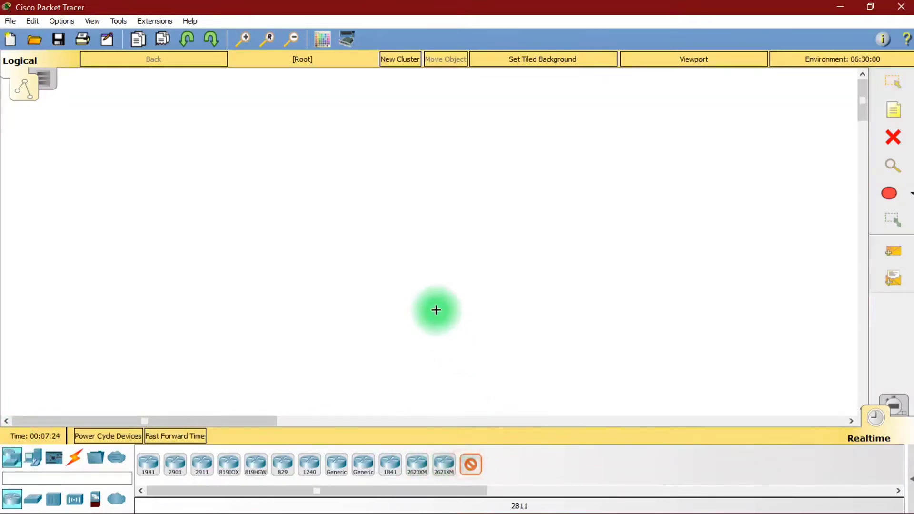
{"action": "left_click", "coordinate": [263, 137]}
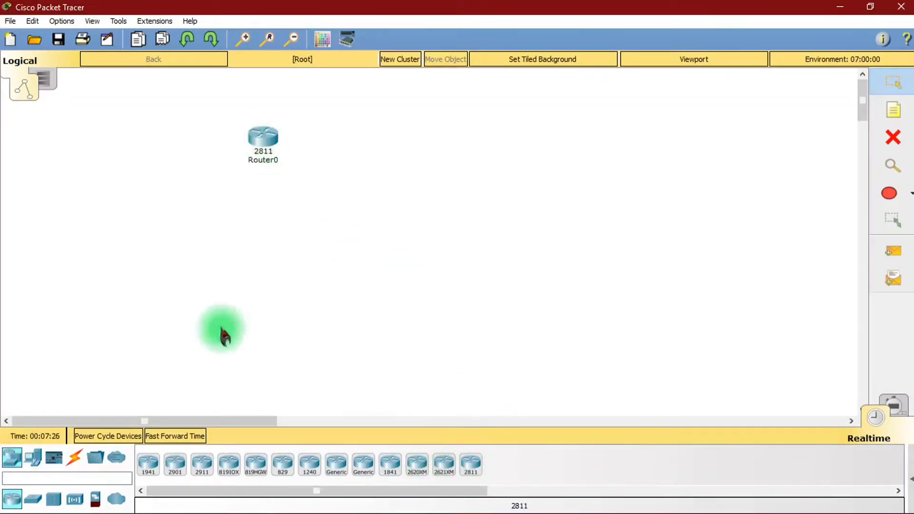
{"action": "left_click", "coordinate": [34, 501]}
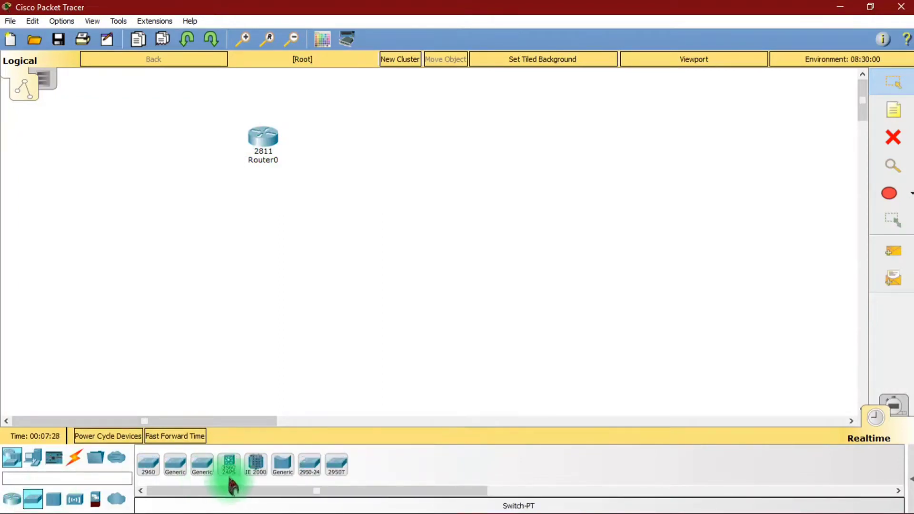
{"action": "left_click", "coordinate": [175, 467]}
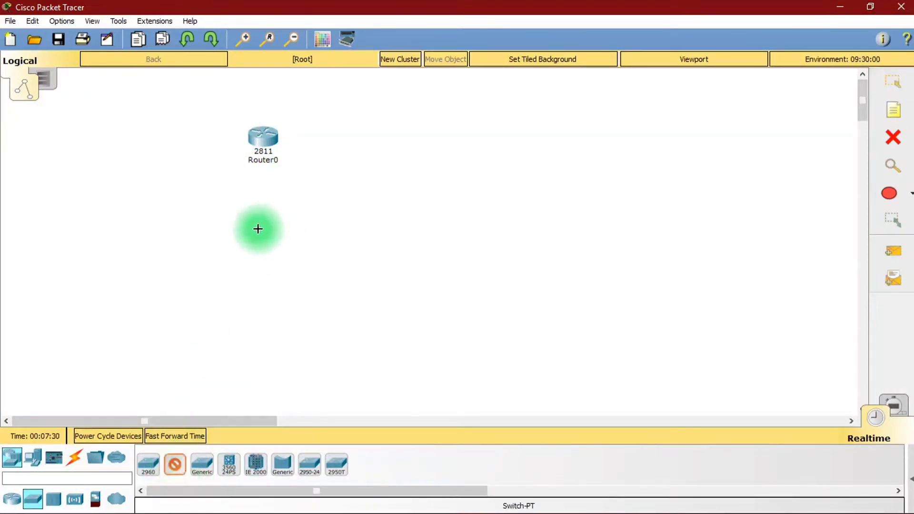
{"action": "left_click", "coordinate": [257, 229]}
- Add two generic PCs side by side below the switch
{"action": "left_click", "coordinate": [32, 458]}
{"action": "left_click", "coordinate": [148, 464]}
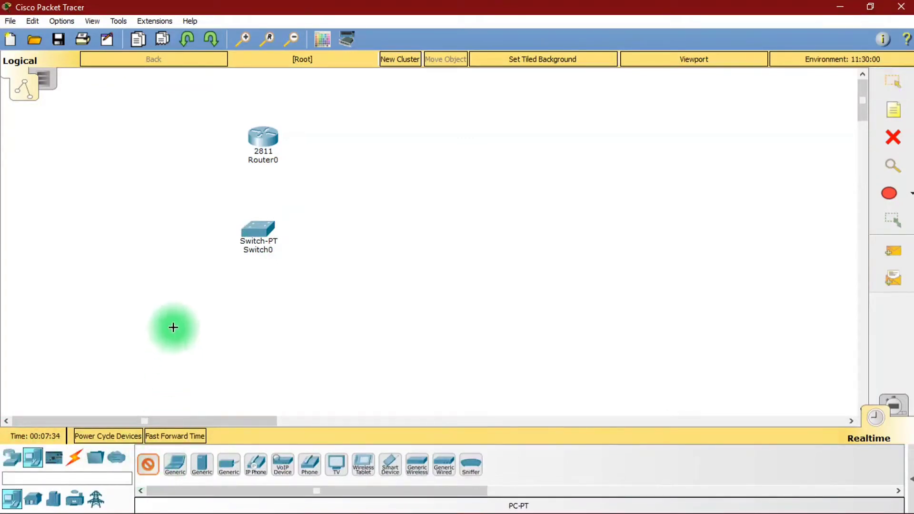
{"action": "left_click", "coordinate": [179, 326]}
{"action": "left_click", "coordinate": [147, 465]}
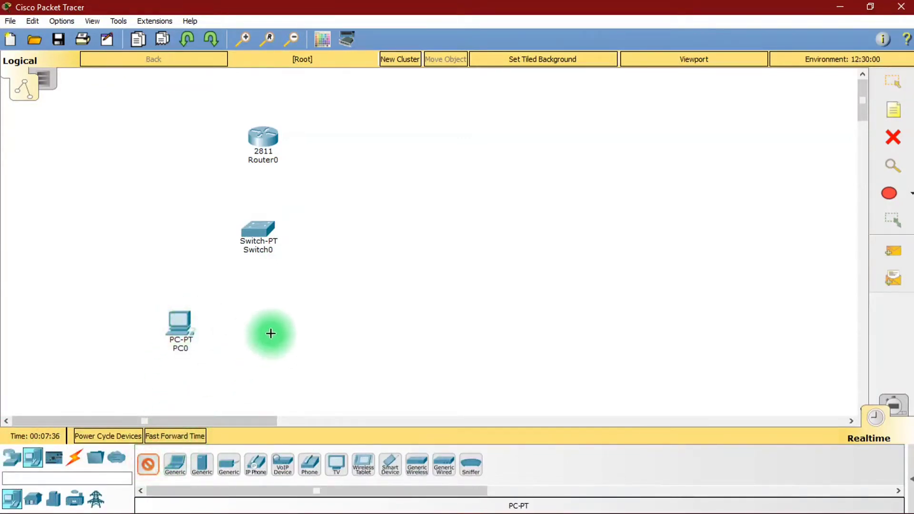
{"action": "left_click", "coordinate": [305, 325]}
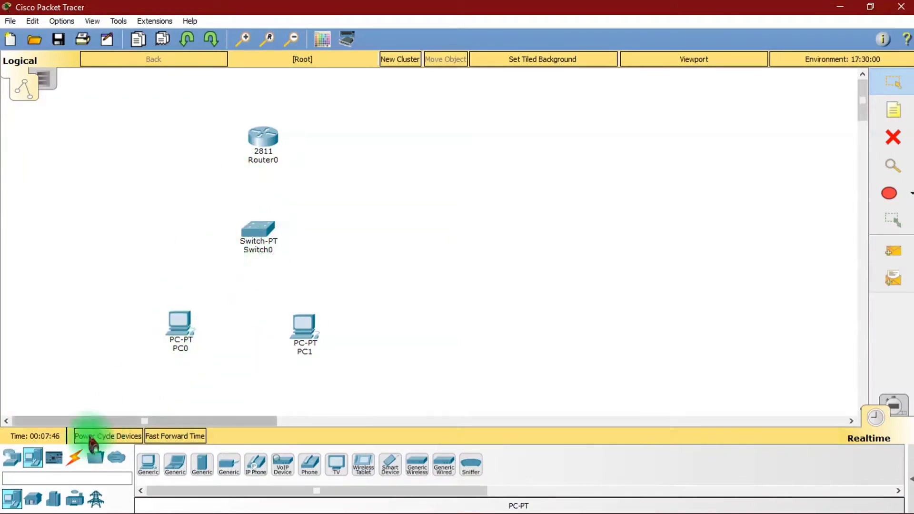
- Connect PC0's FastEthernet0 to Switch0's FastEthernet0/1 with a copper straight-through cable
{"action": "left_click", "coordinate": [75, 461]}
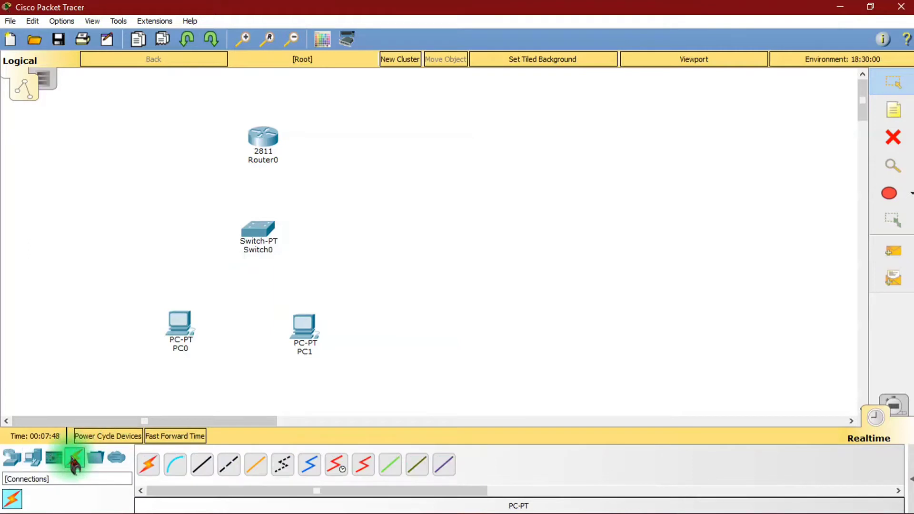
{"action": "left_click", "coordinate": [202, 465]}
{"action": "left_click", "coordinate": [183, 325]}
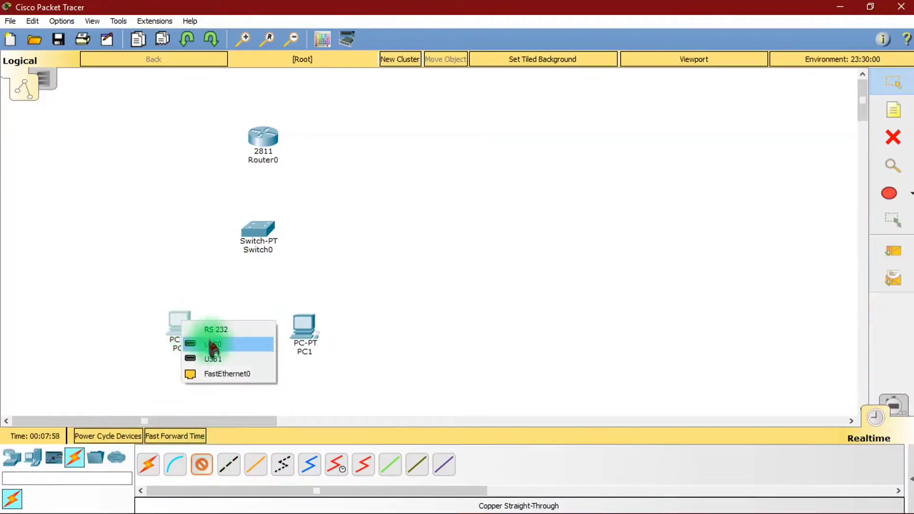
{"action": "left_click", "coordinate": [222, 376]}
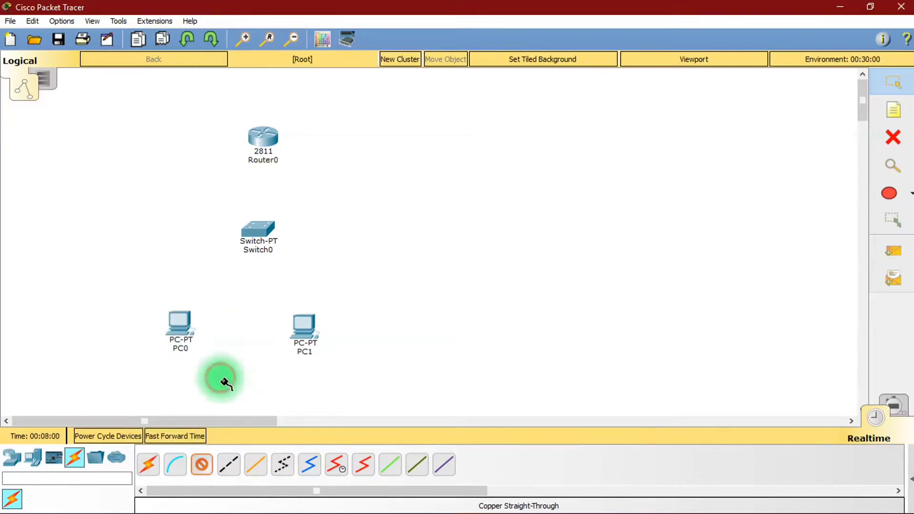
{"action": "left_click", "coordinate": [254, 231]}
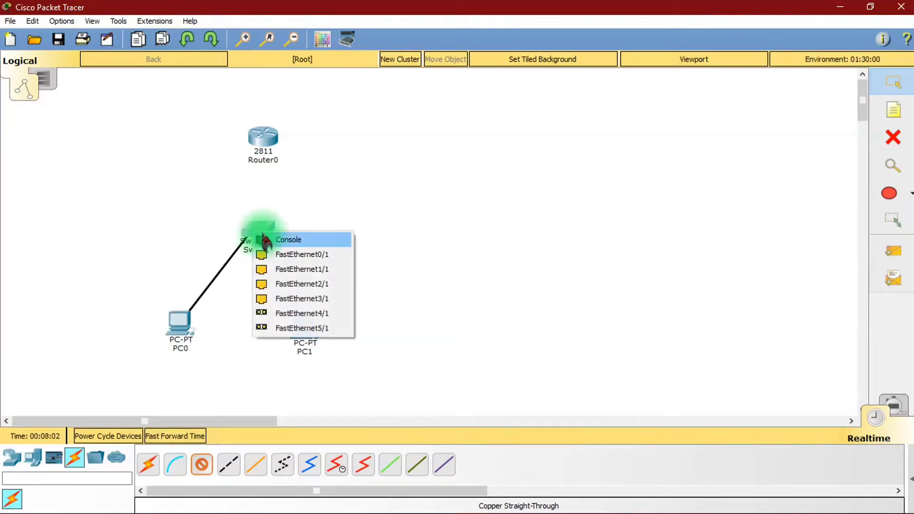
{"action": "left_click", "coordinate": [285, 257]}
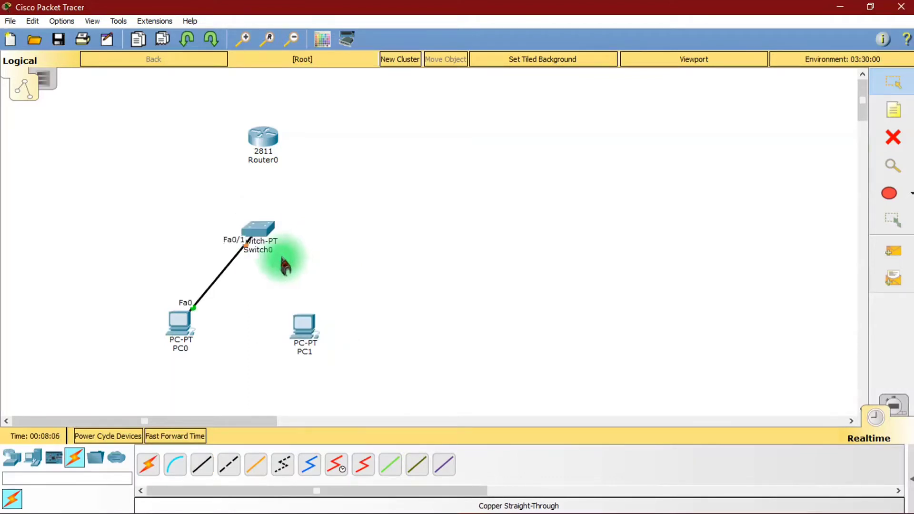
- Connect PC1's FastEthernet0 to Switch0's FastEthernet1/1 with a copper straight-through cable
{"action": "left_click", "coordinate": [202, 464]}
{"action": "left_click", "coordinate": [312, 329]}
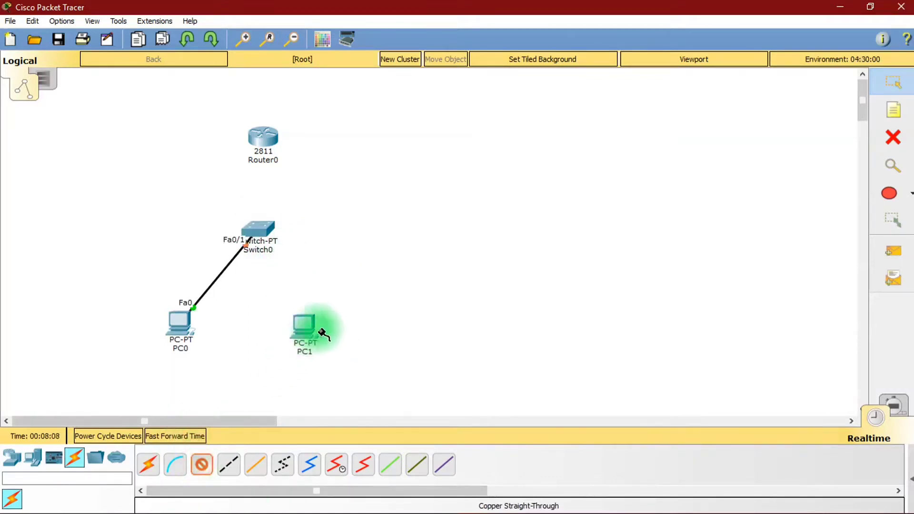
{"action": "left_click", "coordinate": [322, 380]}
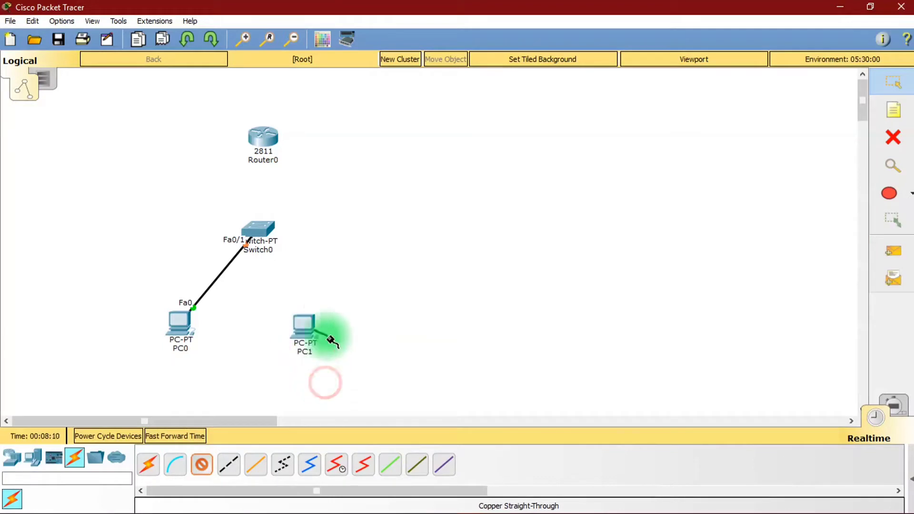
{"action": "left_click", "coordinate": [266, 237]}
{"action": "left_click", "coordinate": [286, 252]}
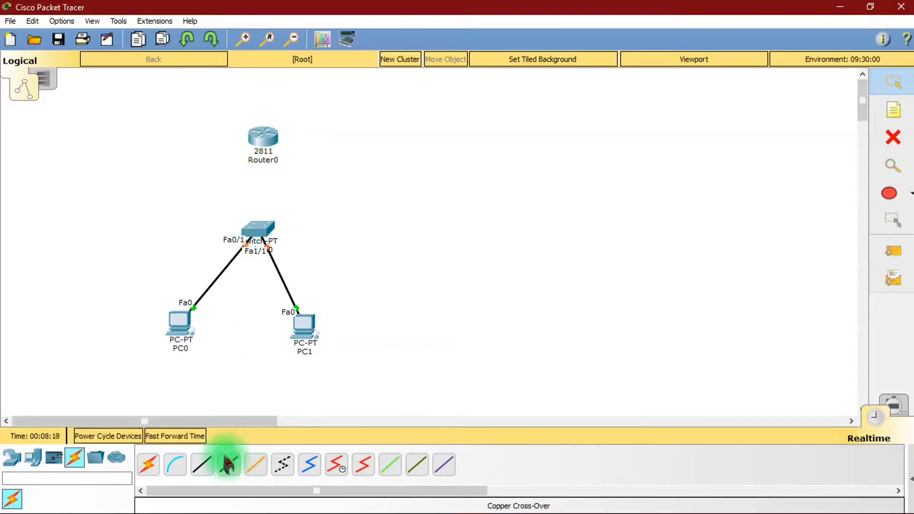
- Connect Switch0's FastEthernet2/1 to Router0's FastEthernet0/0 with a copper straight-through cable
{"action": "left_click", "coordinate": [205, 469]}
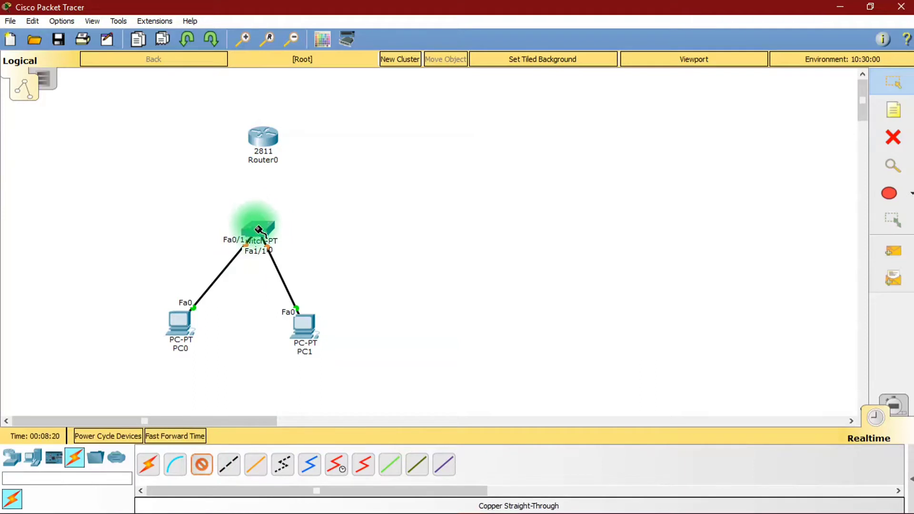
{"action": "left_click", "coordinate": [257, 233]}
{"action": "left_click", "coordinate": [291, 252]}
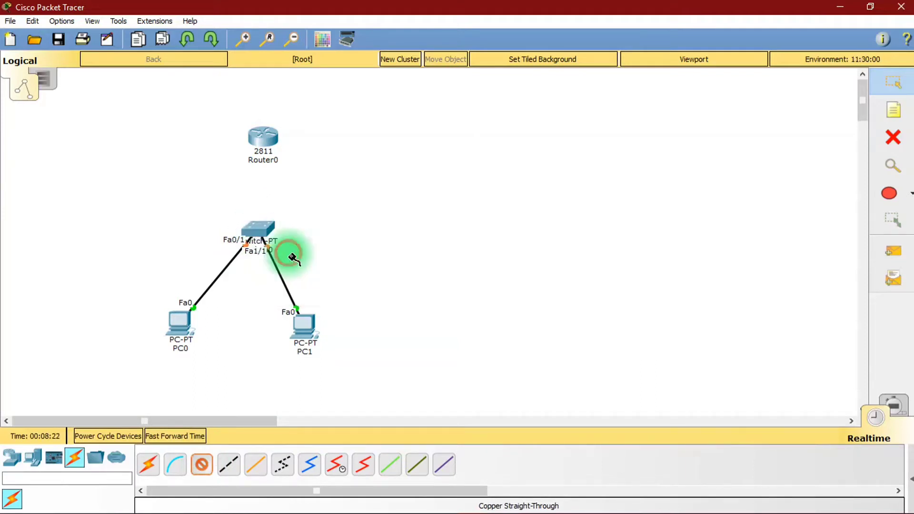
{"action": "left_click", "coordinate": [262, 138]}
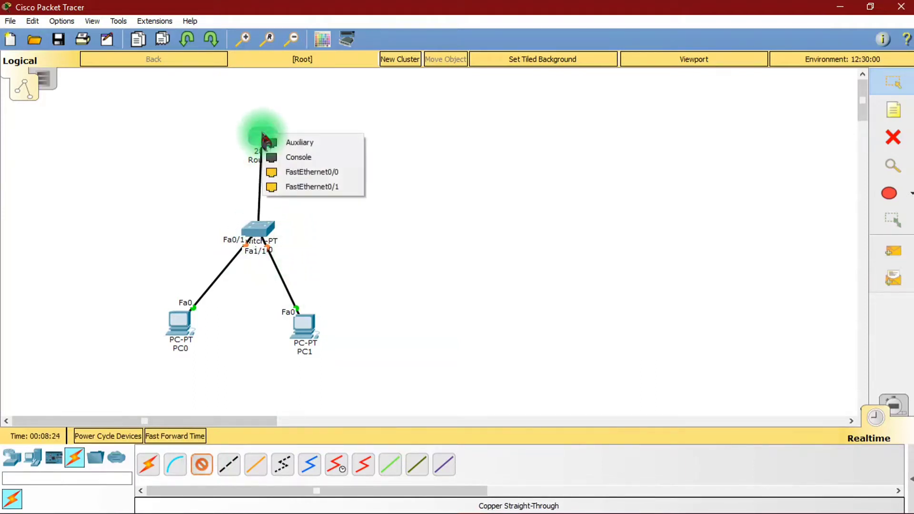
{"action": "left_click", "coordinate": [300, 172]}
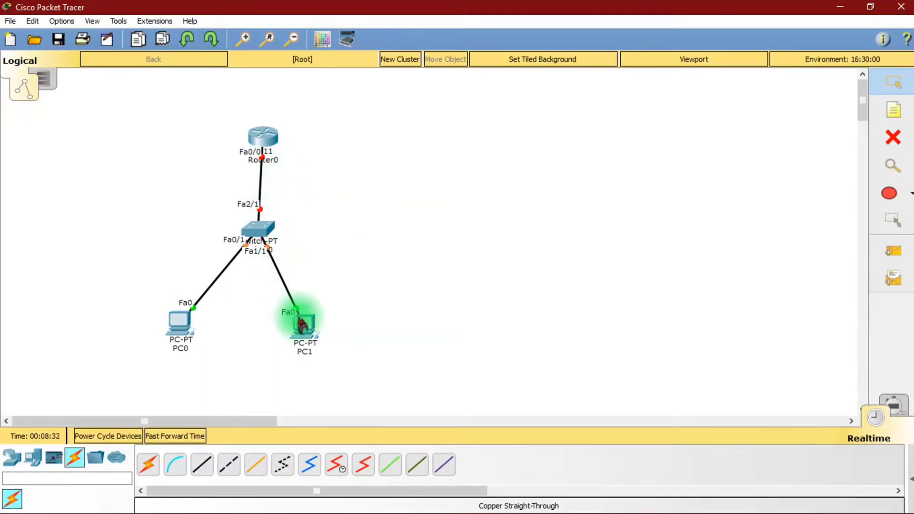
- Nudge both PCs slightly and add a note reading 192.168.50.0/29 beneath them
{"action": "left_click_drag", "start_coordinate": [302, 324], "coordinate": [313, 327]}
{"action": "left_click_drag", "start_coordinate": [185, 327], "coordinate": [192, 328]}
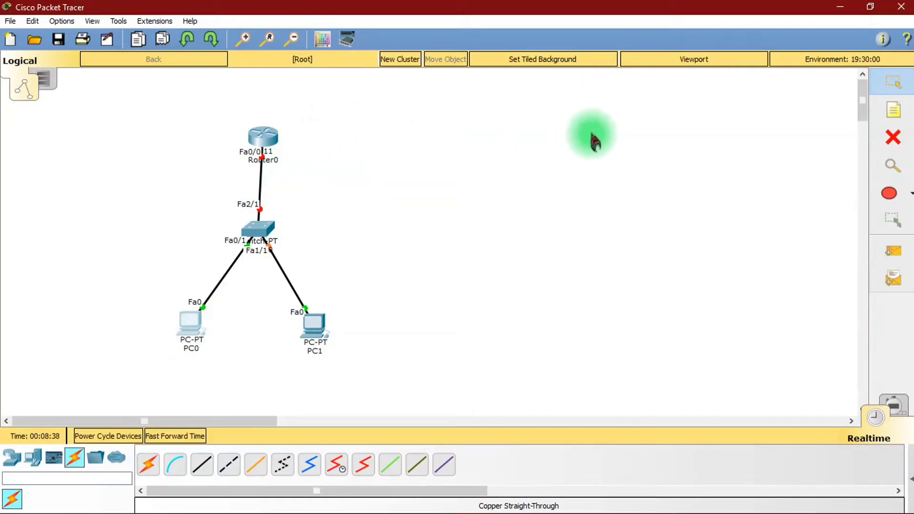
{"action": "left_click", "coordinate": [894, 109]}
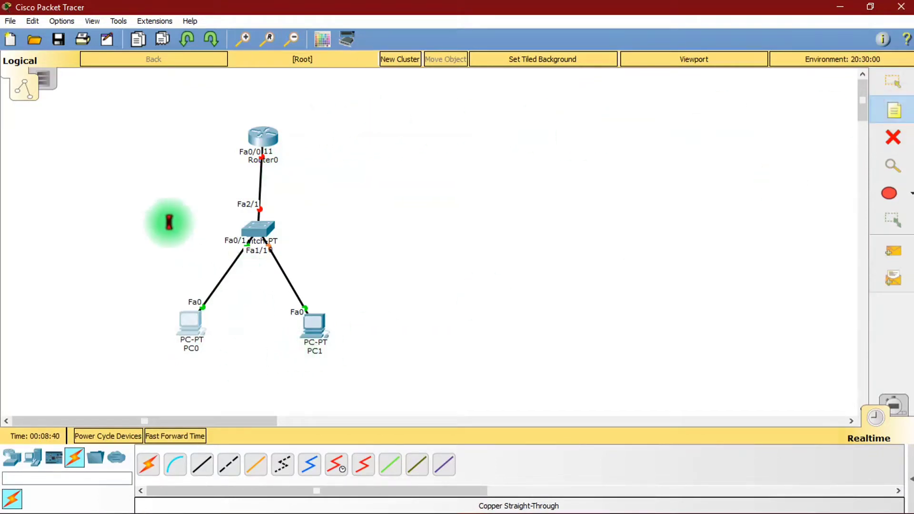
{"action": "left_click", "coordinate": [195, 377]}
{"action": "type", "text": "192.168.50.0/29"}
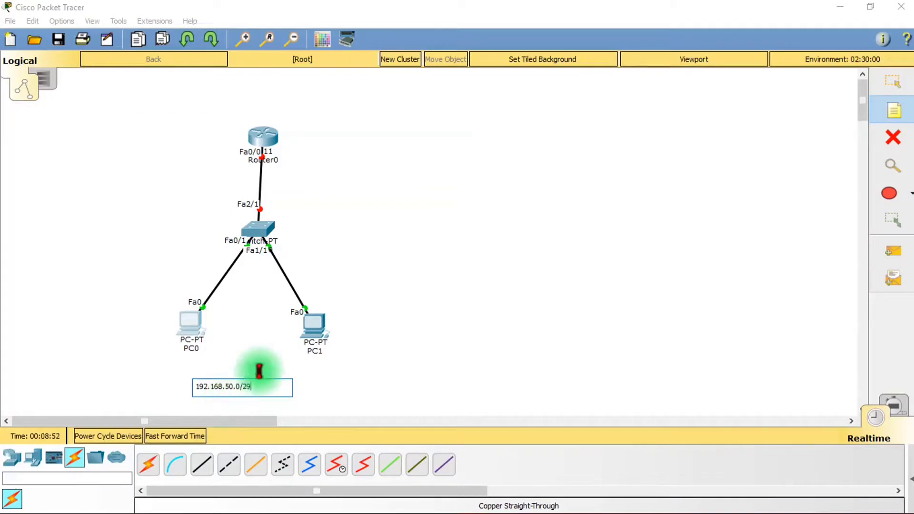
{"action": "left_click", "coordinate": [375, 220]}
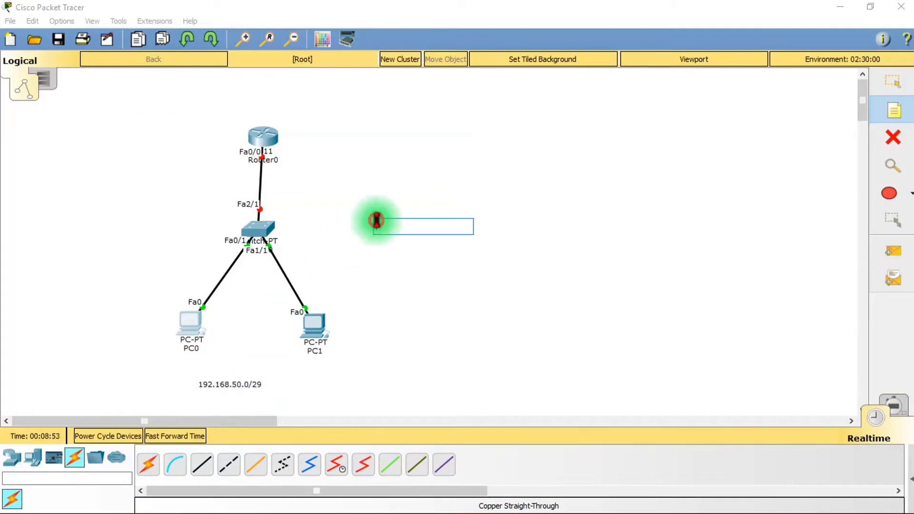
{"action": "left_click", "coordinate": [893, 83]}
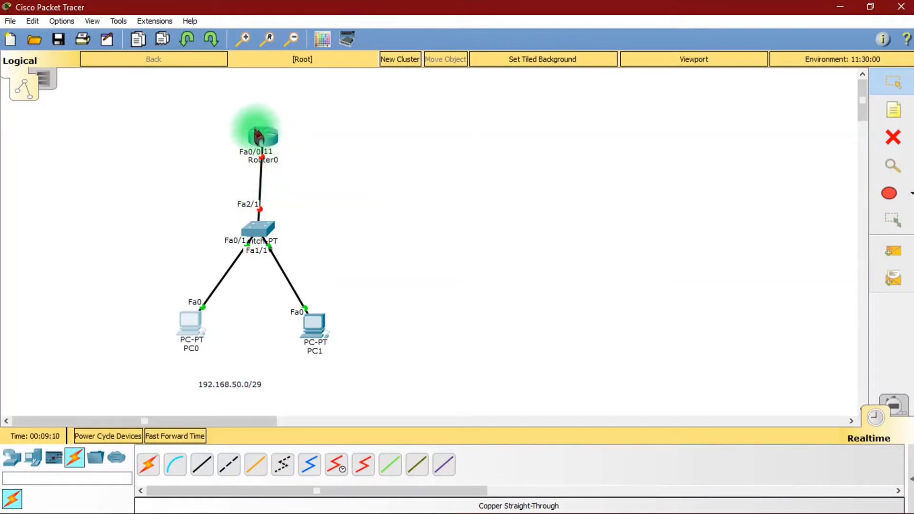
- Open Router0's command line and answer no to the initial configuration dialog
{"action": "mouse_move", "coordinate": [260, 138]}
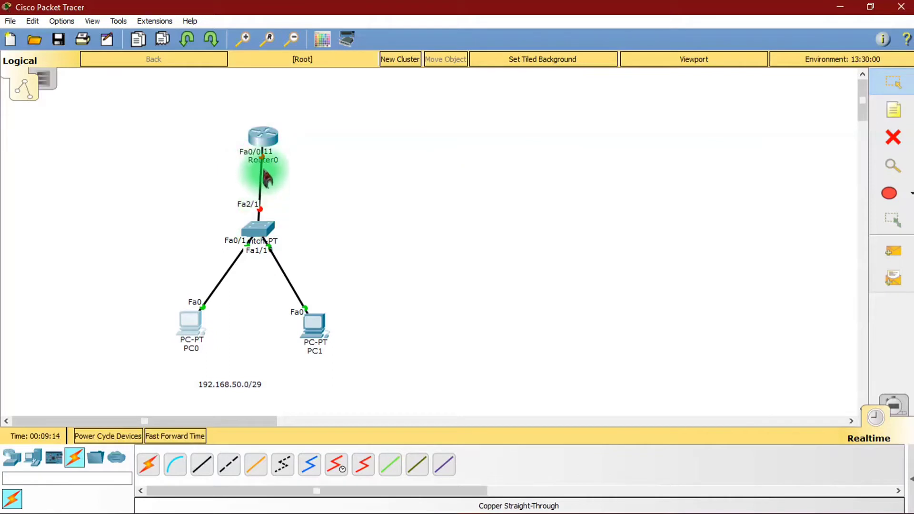
{"action": "double_click", "coordinate": [263, 138]}
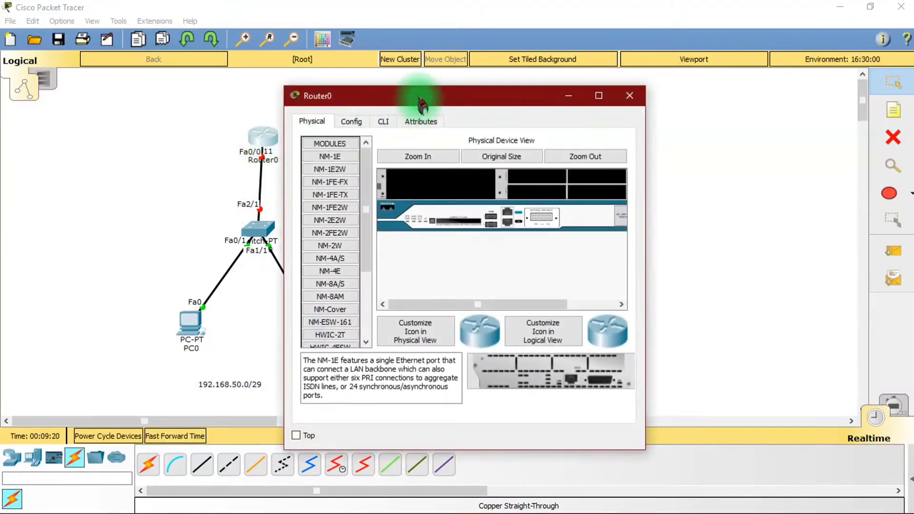
{"action": "left_click_drag", "start_coordinate": [418, 102], "coordinate": [513, 41]}
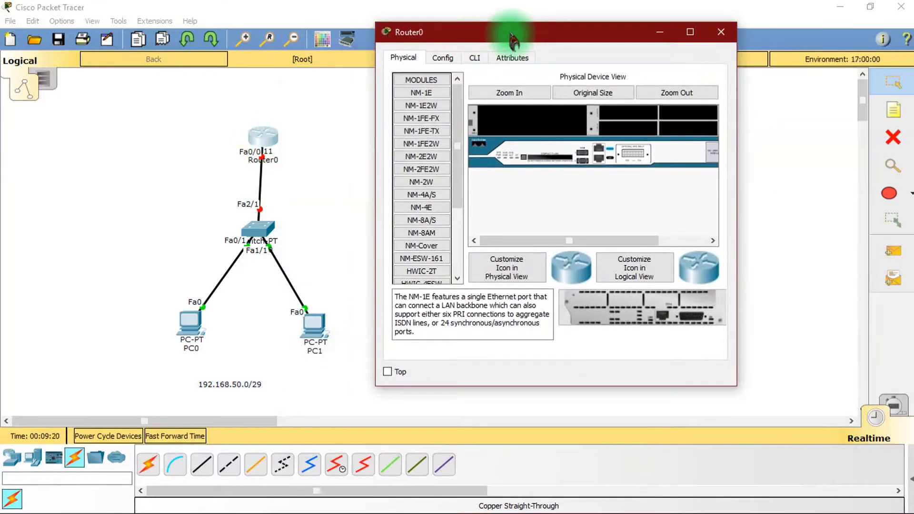
{"action": "left_click", "coordinate": [475, 59]}
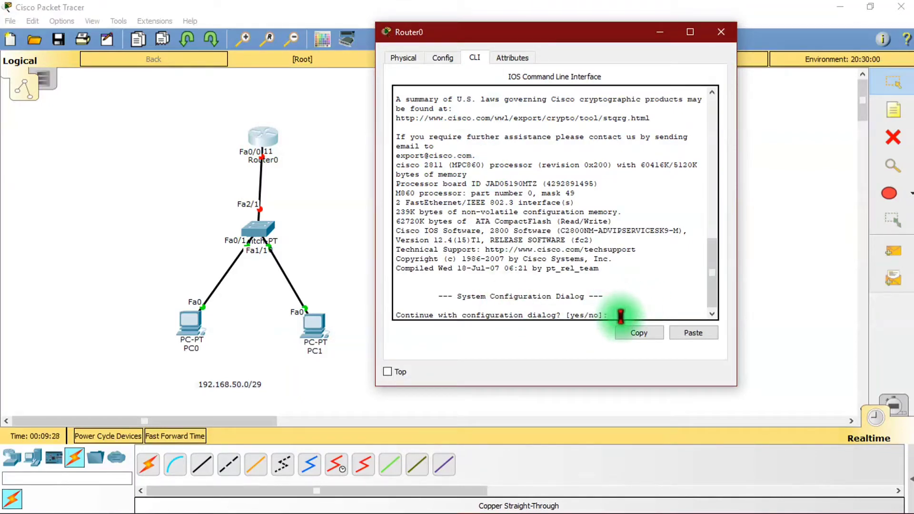
{"action": "type", "text": "no"}
{"action": "key", "text": "Return"}
{"action": "key", "text": "Return"}
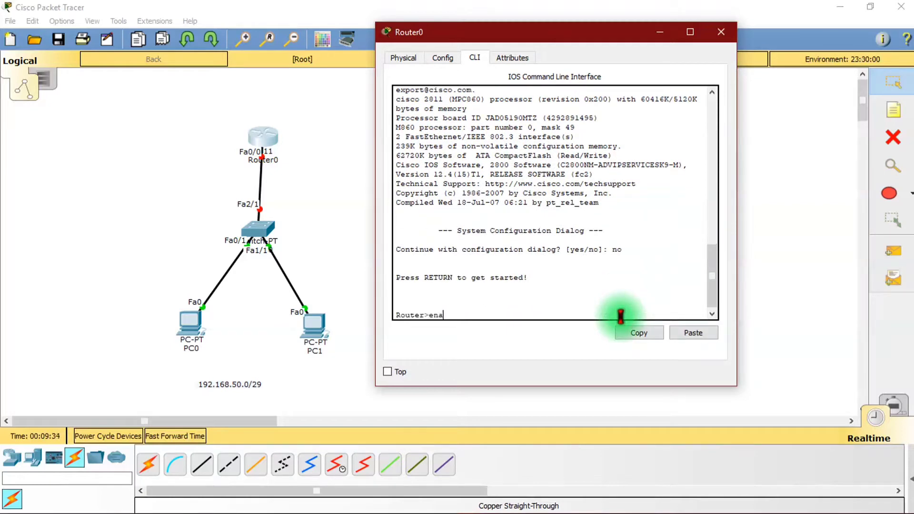
- From global configuration mode, assign 192.168.50.1 with mask 255.255.255.248 to Router0's interface f0/0, enable it with no sh, and return to the topology
{"action": "type", "text": "ena"}
{"action": "key", "text": "Return"}
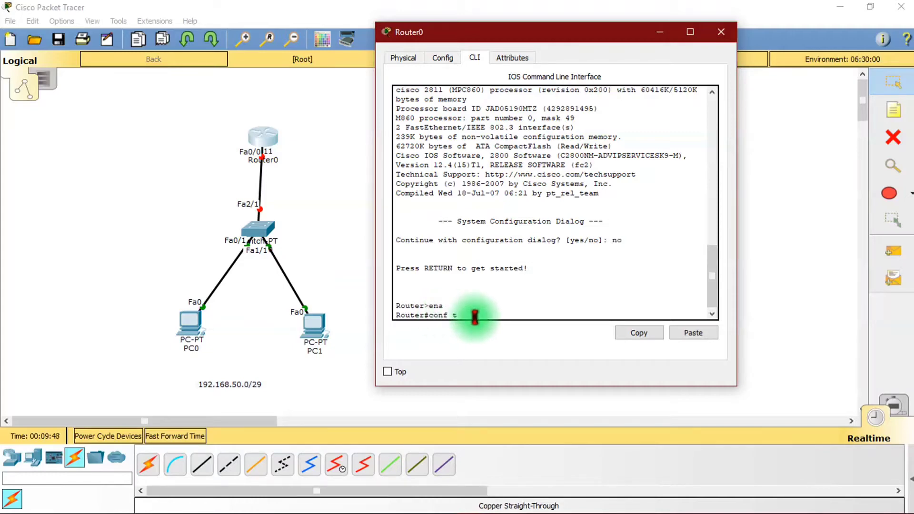
{"action": "key", "text": "Return"}
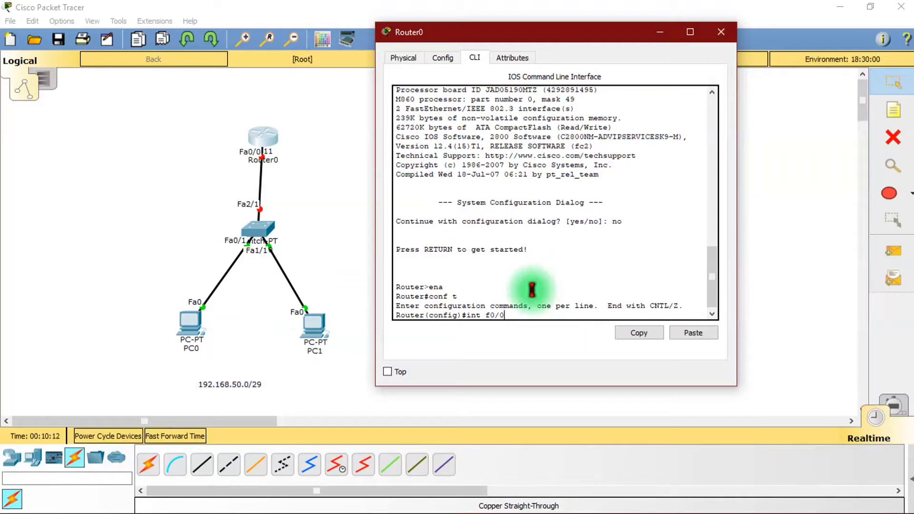
{"action": "key", "text": "Return"}
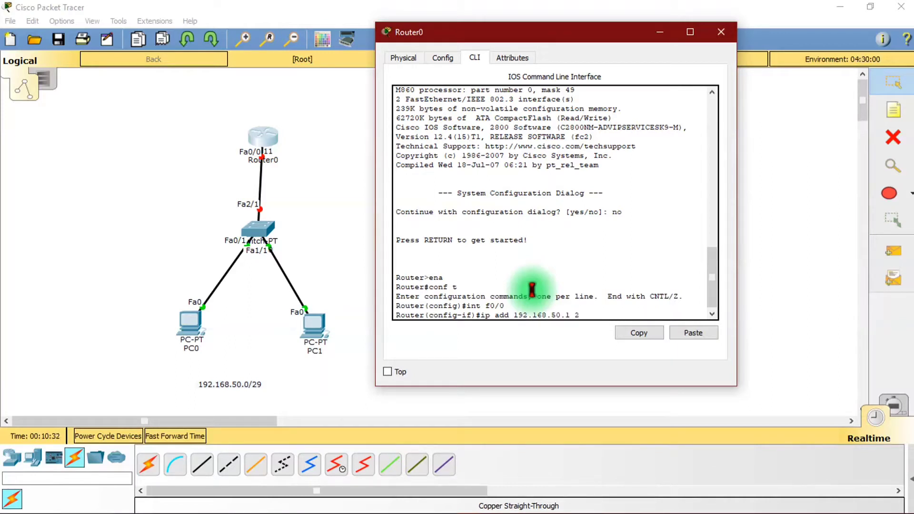
{"action": "type", "text": "55.255.255.248"}
{"action": "key", "text": "Return"}
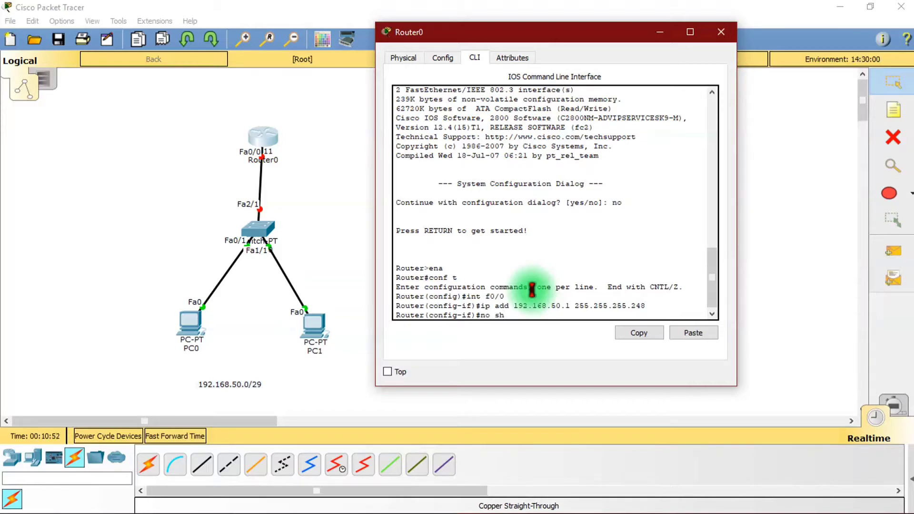
{"action": "key", "text": "Return"}
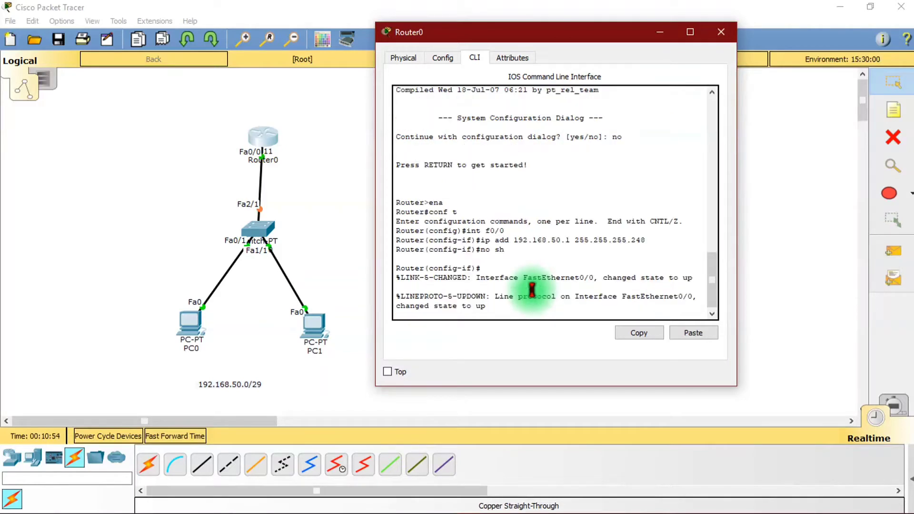
{"action": "left_click", "coordinate": [350, 189]}
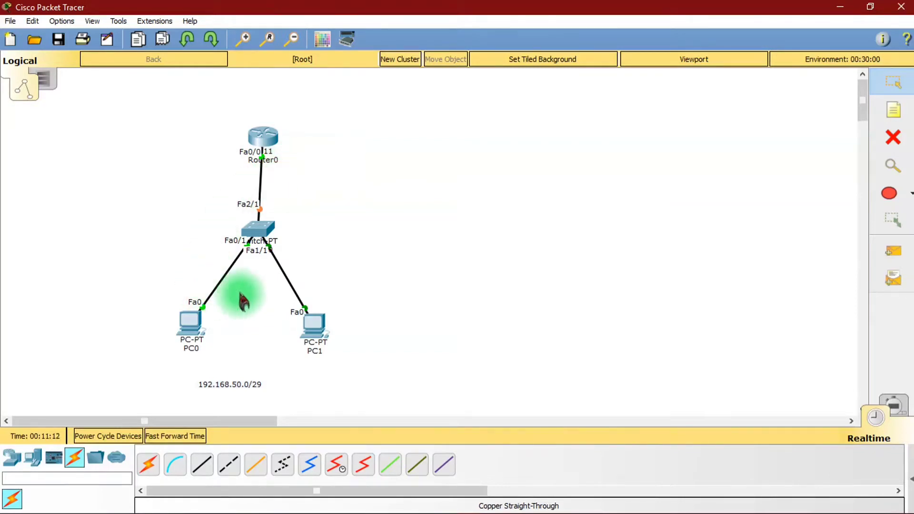
- Give PC0 the static IP address 192.168.50.2, subnet mask 255.255.255.248 and default gateway 192.168.50.1, and return to the topology
{"action": "left_click", "coordinate": [195, 323]}
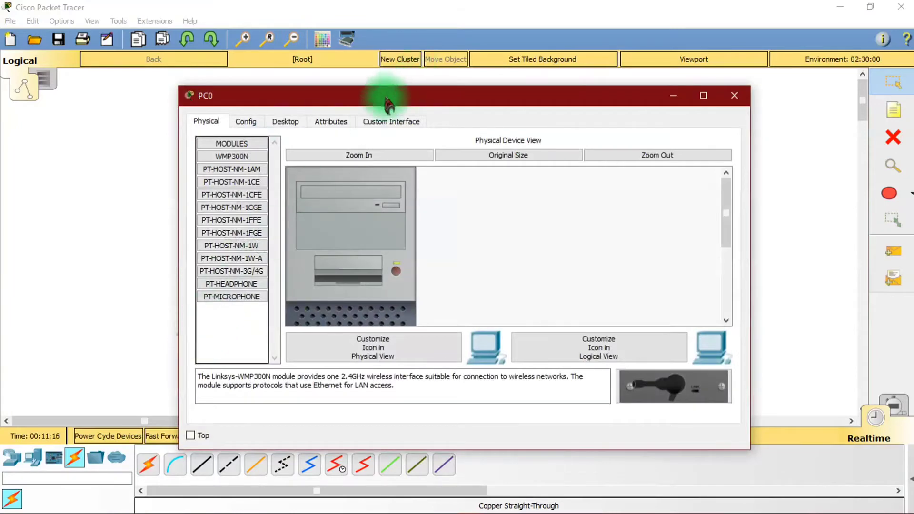
{"action": "left_click_drag", "start_coordinate": [376, 101], "coordinate": [569, 83]}
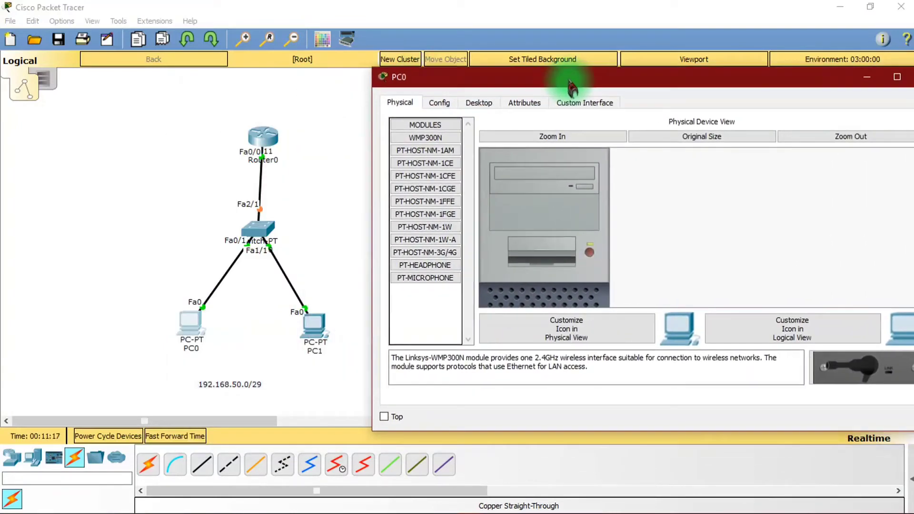
{"action": "left_click", "coordinate": [478, 109]}
{"action": "left_click", "coordinate": [439, 152]}
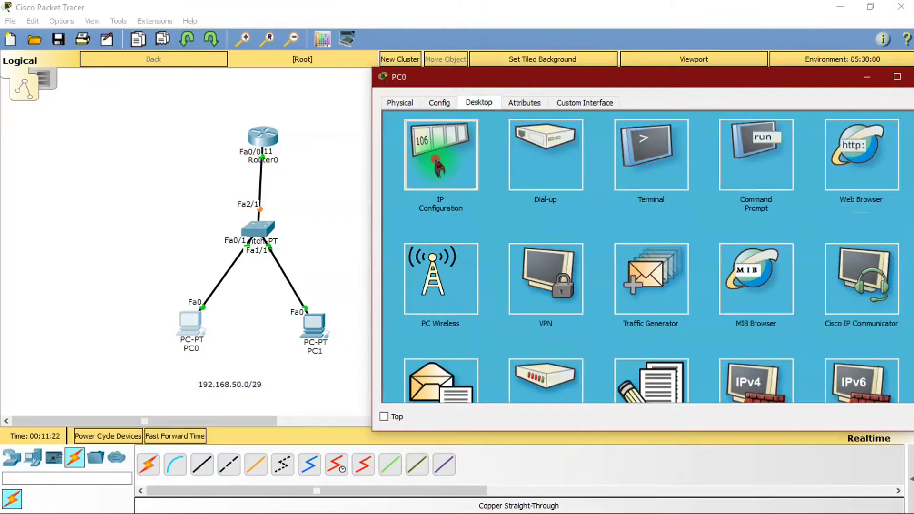
{"action": "left_click", "coordinate": [596, 180]}
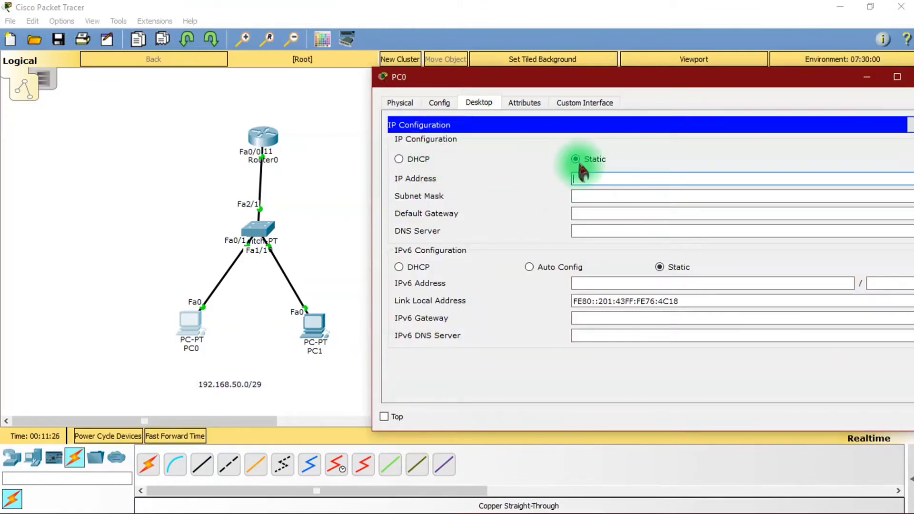
{"action": "left_click", "coordinate": [584, 180]}
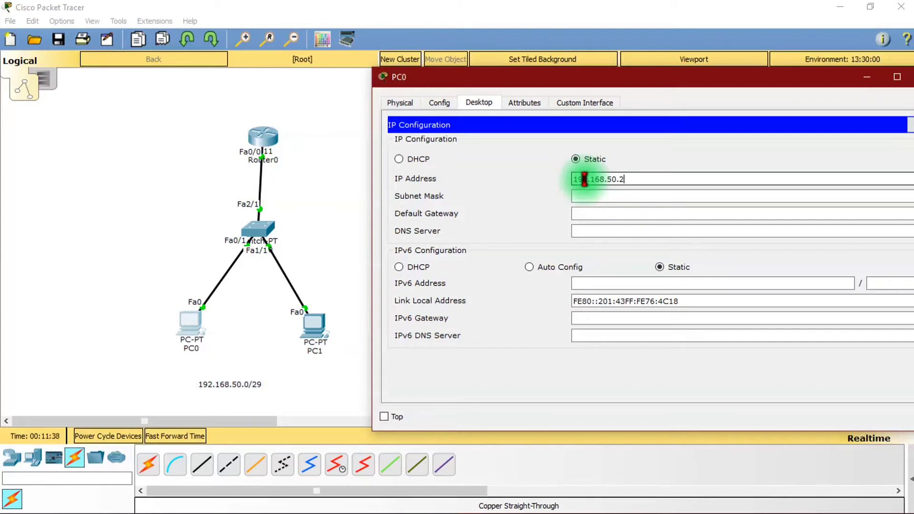
{"action": "key", "text": "Tab"}
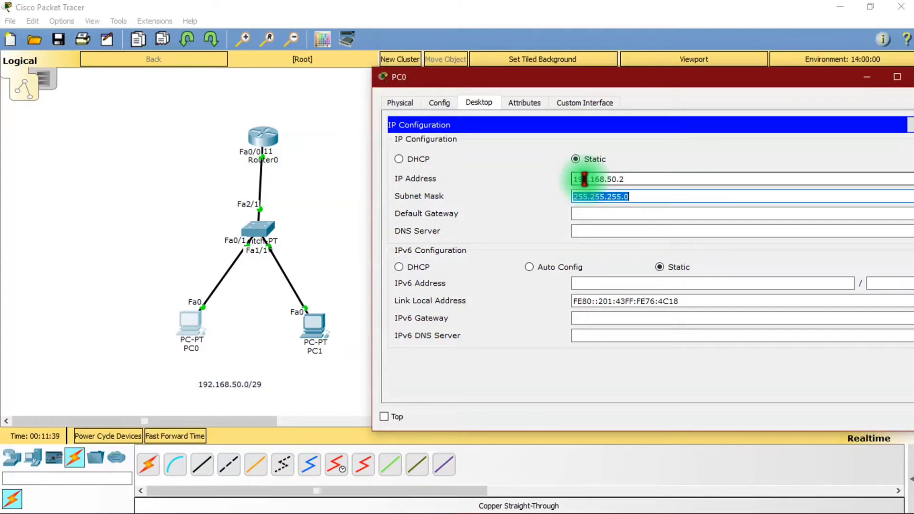
{"action": "left_click", "coordinate": [638, 196]}
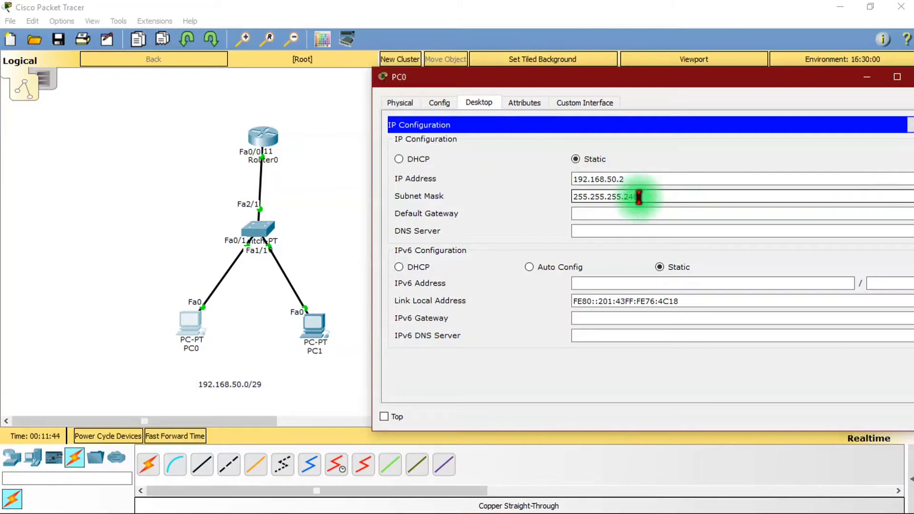
{"action": "type", "text": "248"}
{"action": "left_click", "coordinate": [591, 212]}
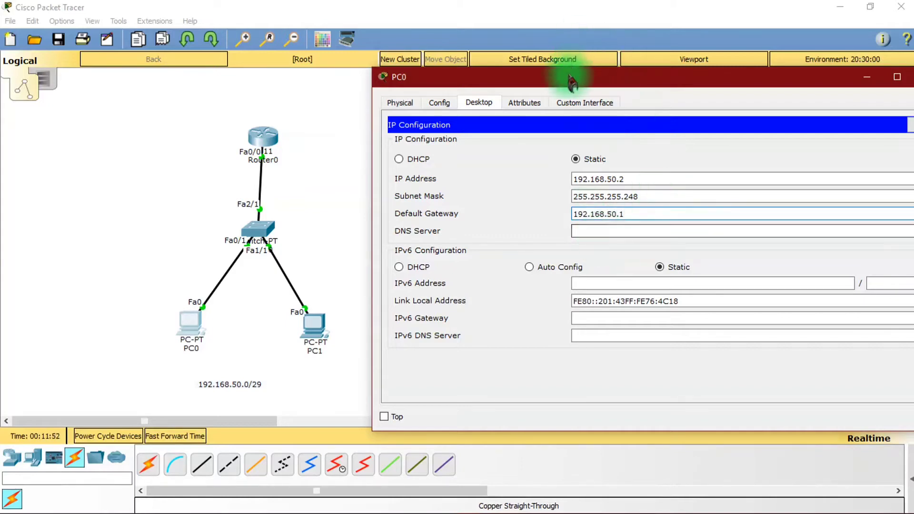
{"action": "left_click_drag", "start_coordinate": [569, 81], "coordinate": [468, 67]}
{"action": "left_click", "coordinate": [828, 64]}
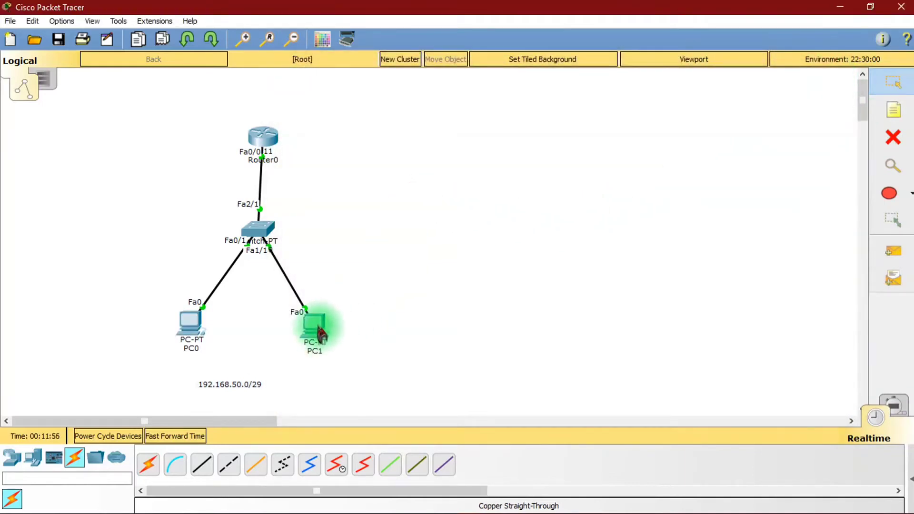
- Give PC1 the static IP address 192.168.50.3, subnet mask 255.255.255.248 and default gateway 192.168.50.1, and return to the topology
{"action": "left_click", "coordinate": [320, 332]}
{"action": "left_click_drag", "start_coordinate": [375, 96], "coordinate": [593, 99]}
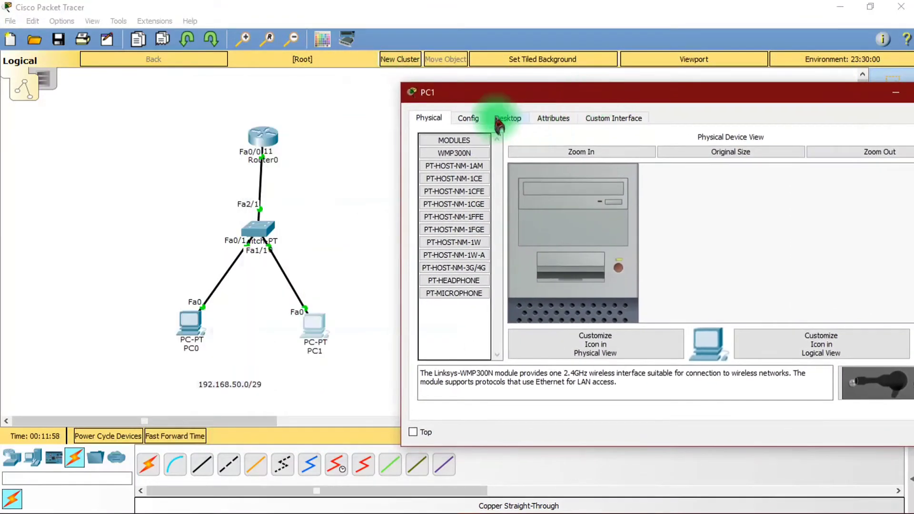
{"action": "left_click", "coordinate": [499, 122]}
{"action": "left_click", "coordinate": [469, 163]}
{"action": "left_click", "coordinate": [617, 195]}
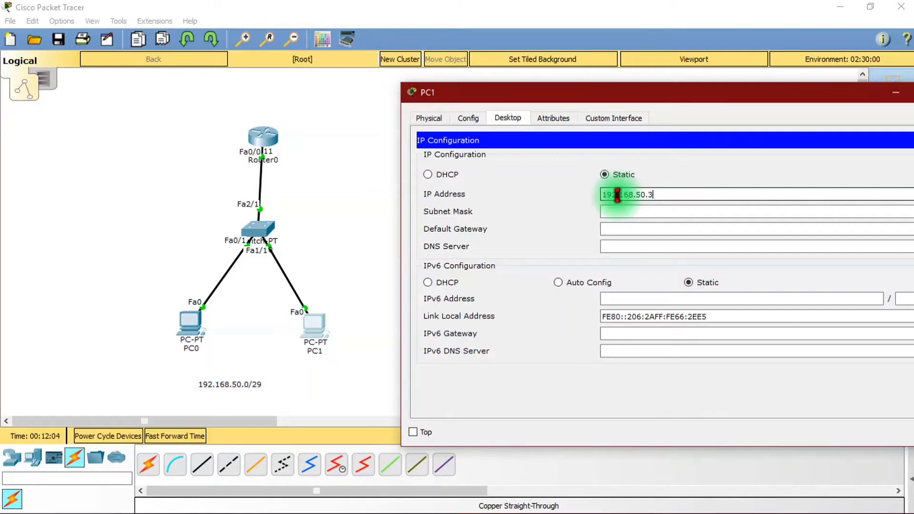
{"action": "type", "text": "192.168.50.3"}
{"action": "key", "text": "Tab"}
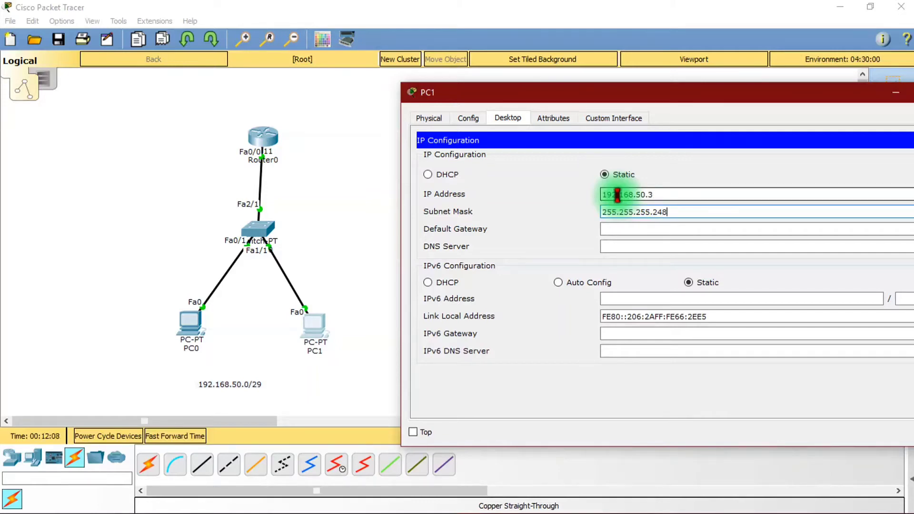
{"action": "key", "text": "Tab"}
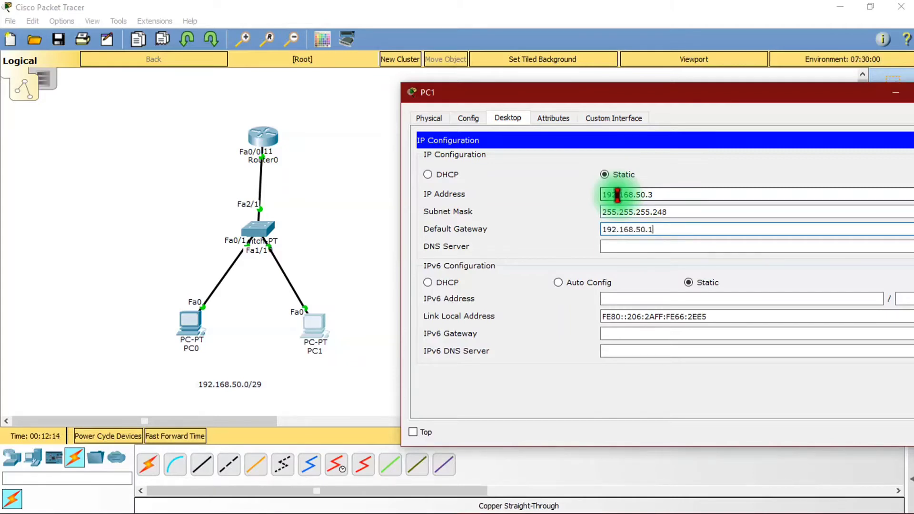
{"action": "left_click_drag", "start_coordinate": [612, 98], "coordinate": [484, 92]}
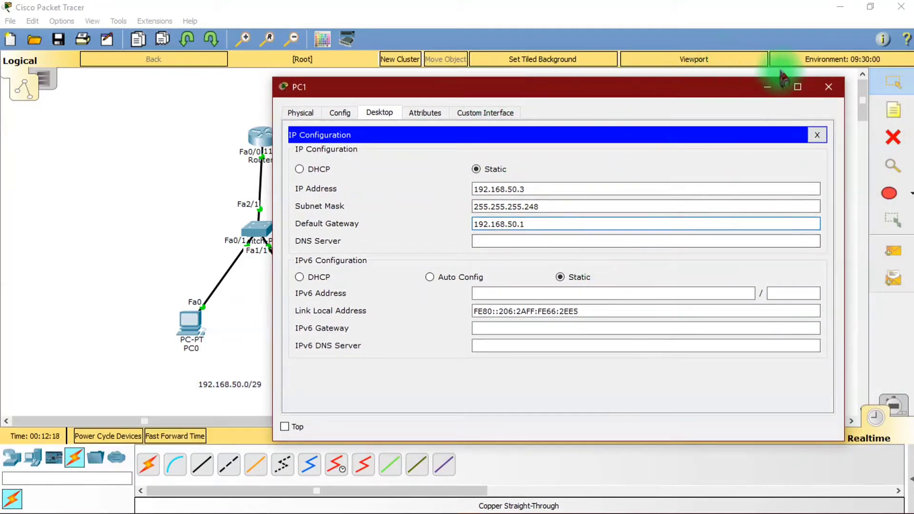
{"action": "left_click", "coordinate": [828, 86]}
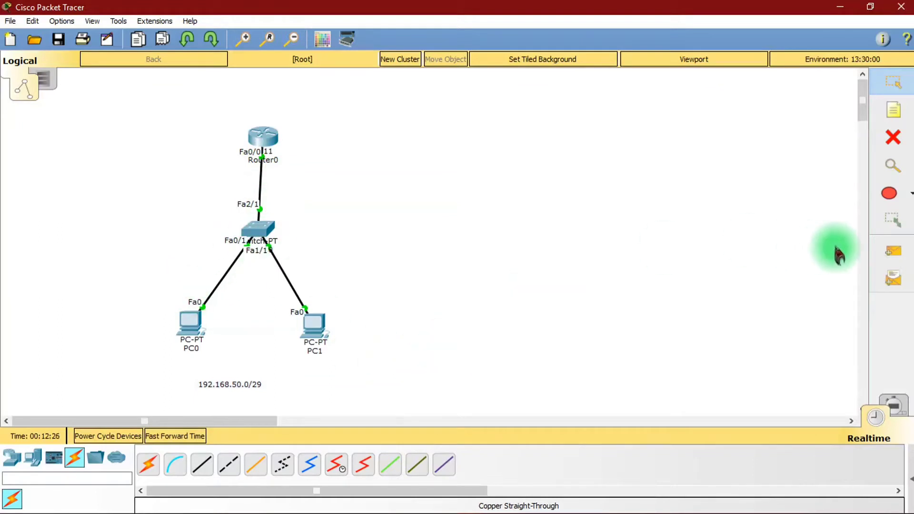
- Show the PDU results list and send a simple PDU from PC0 to PC1 to test connectivity
{"action": "left_click", "coordinate": [910, 478]}
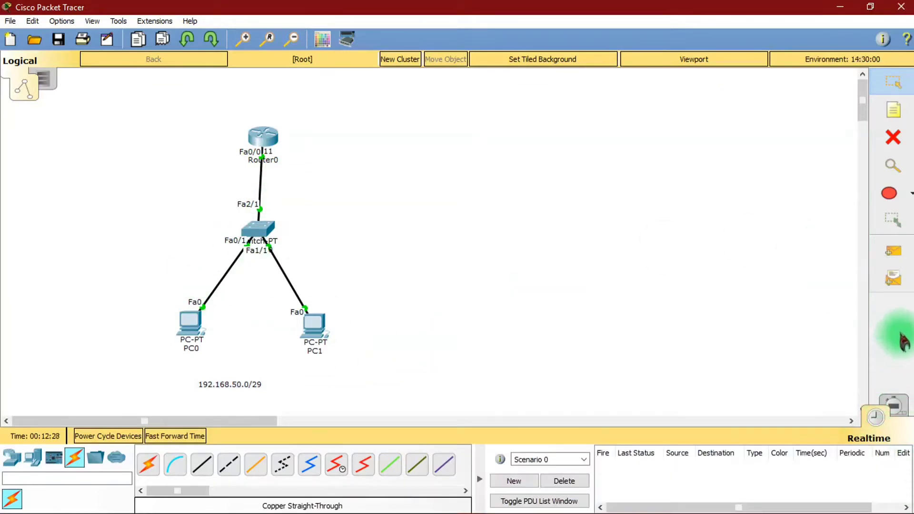
{"action": "left_click", "coordinate": [893, 260]}
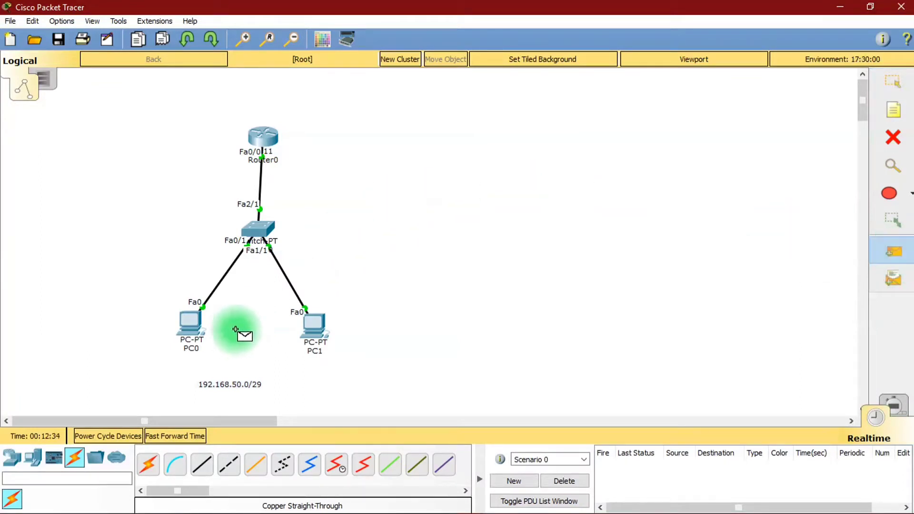
{"action": "left_click", "coordinate": [191, 323]}
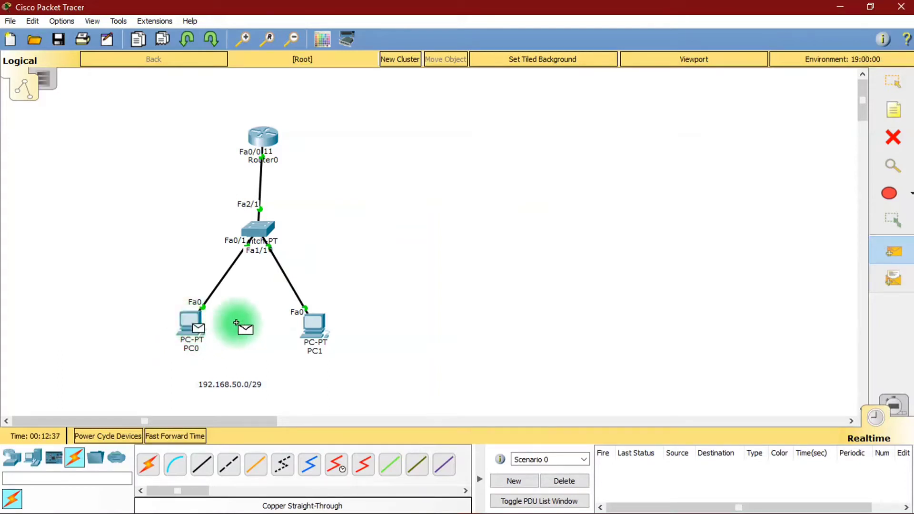
{"action": "left_click", "coordinate": [317, 326]}
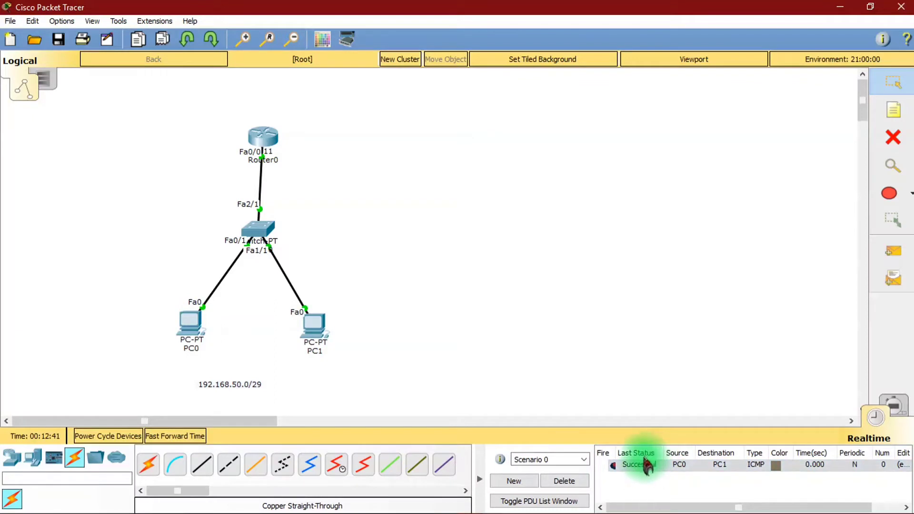
- Test connectivity with simple PDUs from PC0 and from PC1 to Router0, and delete the test scenario
{"action": "left_click", "coordinate": [893, 252]}
{"action": "left_click", "coordinate": [201, 326]}
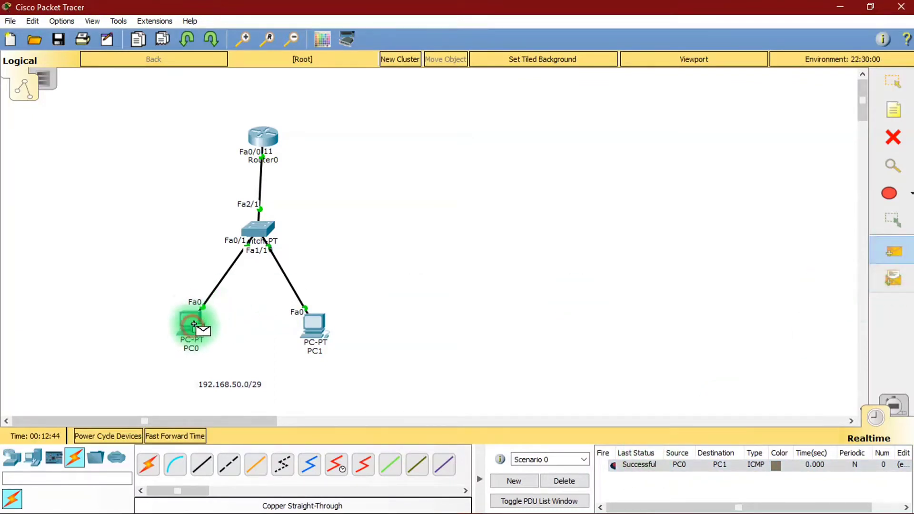
{"action": "left_click", "coordinate": [267, 139]}
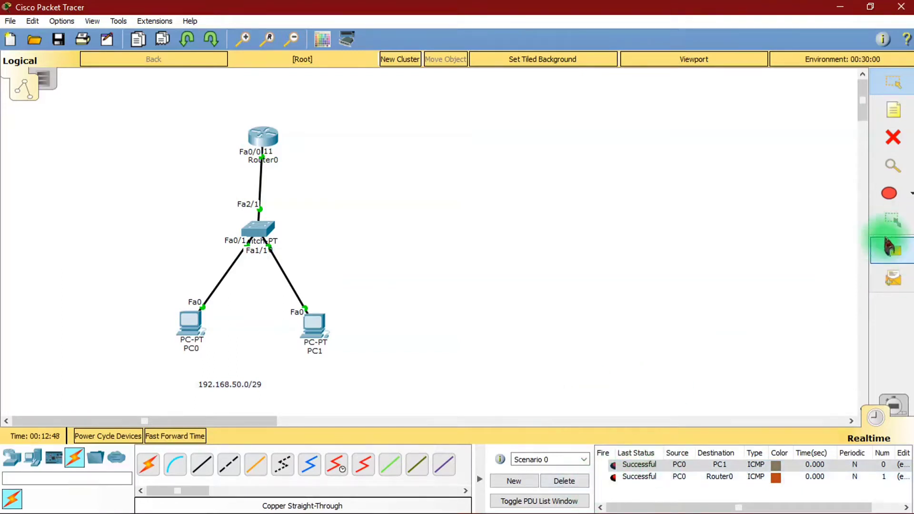
{"action": "left_click", "coordinate": [893, 252]}
{"action": "left_click", "coordinate": [315, 325]}
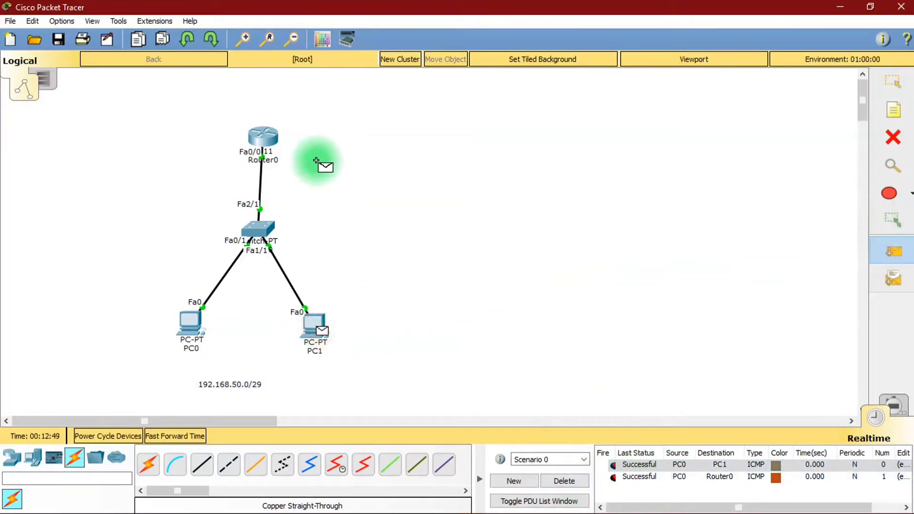
{"action": "left_click", "coordinate": [264, 139]}
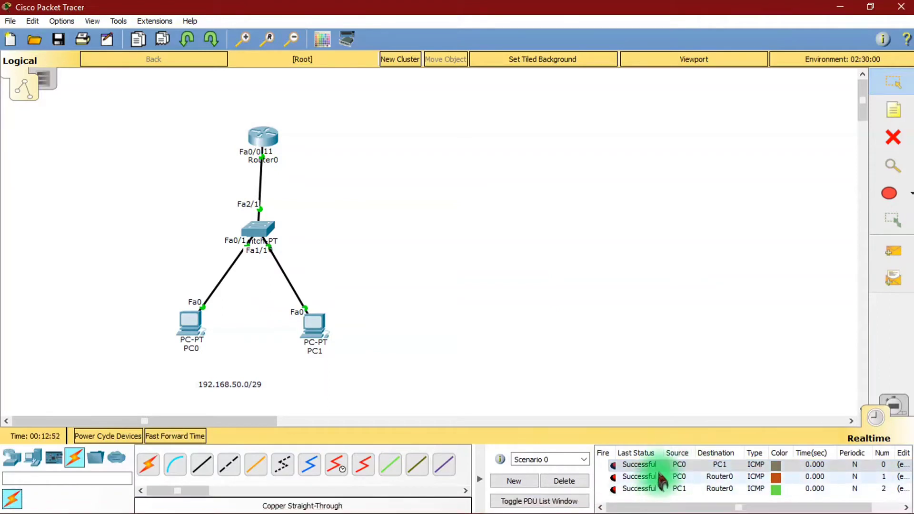
{"action": "left_click", "coordinate": [564, 481]}
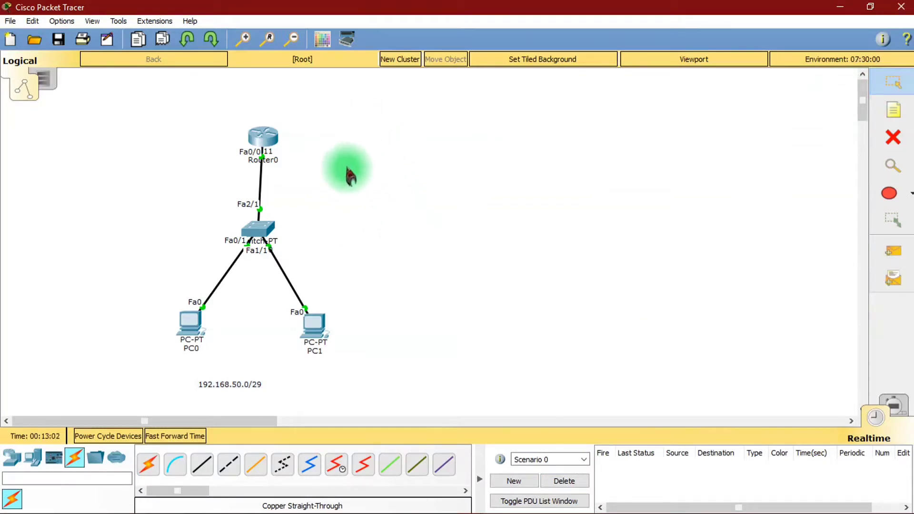
- Hide the PDU results list and place a 2811 router beside Router0 in the topology
{"action": "left_click", "coordinate": [12, 458]}
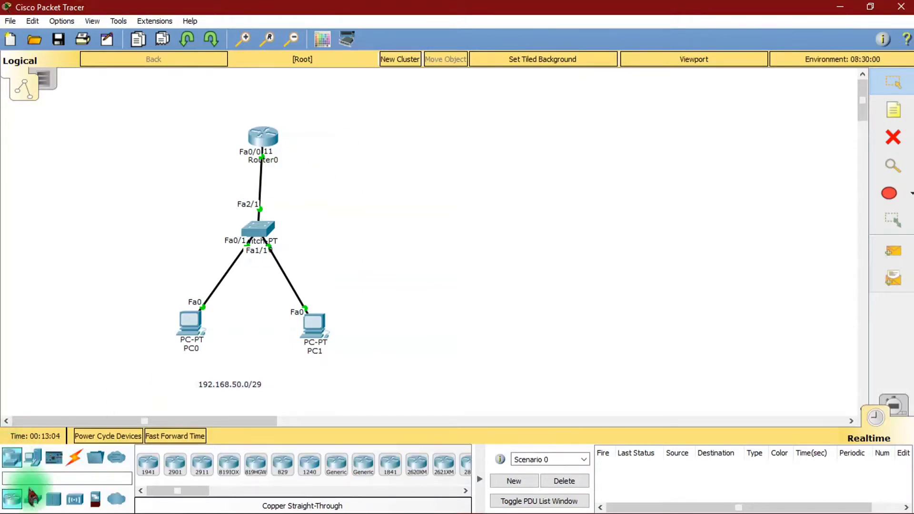
{"action": "left_click", "coordinate": [479, 479]}
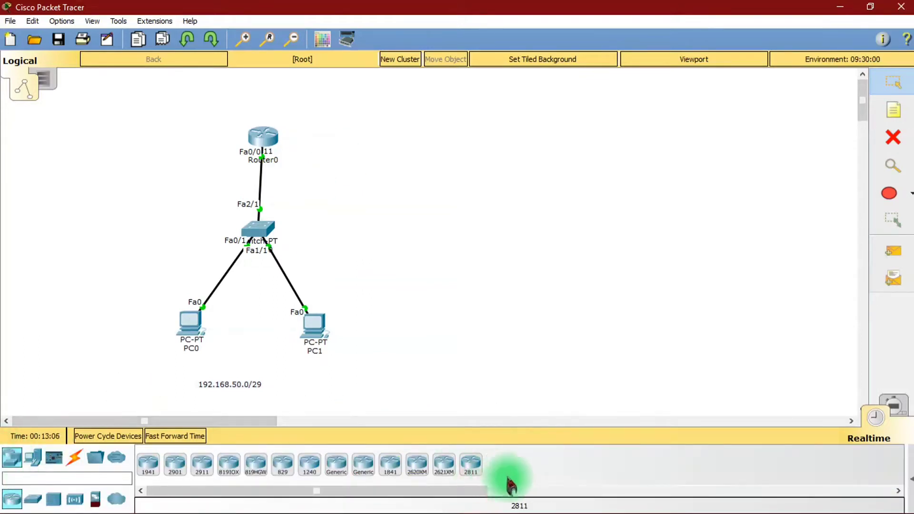
{"action": "left_click", "coordinate": [468, 464]}
{"action": "left_click", "coordinate": [393, 134]}
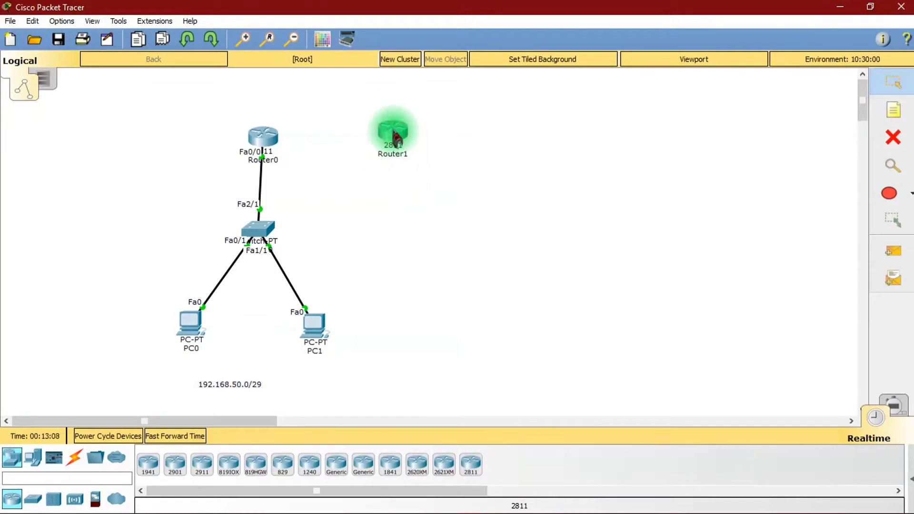
- Place a generic PC below Router1 and nudge Router1 slightly in the workspace
{"action": "left_click", "coordinate": [32, 458]}
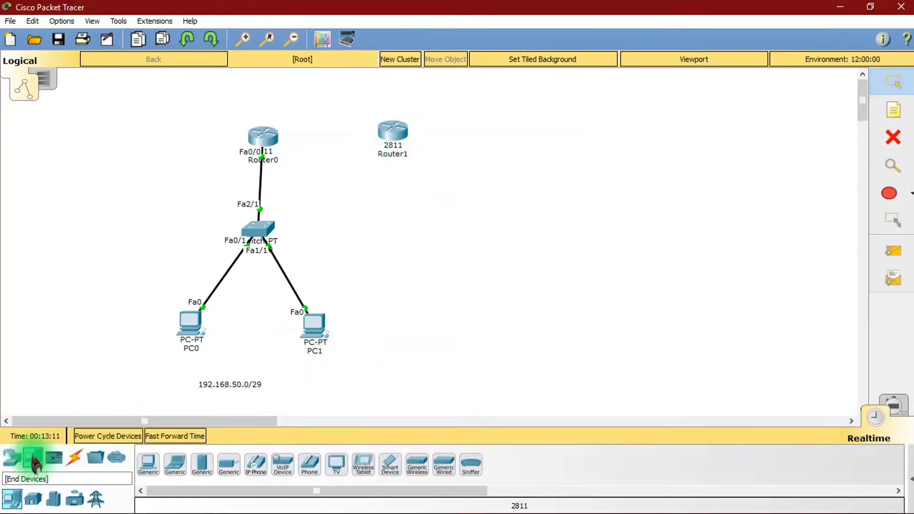
{"action": "left_click", "coordinate": [148, 464]}
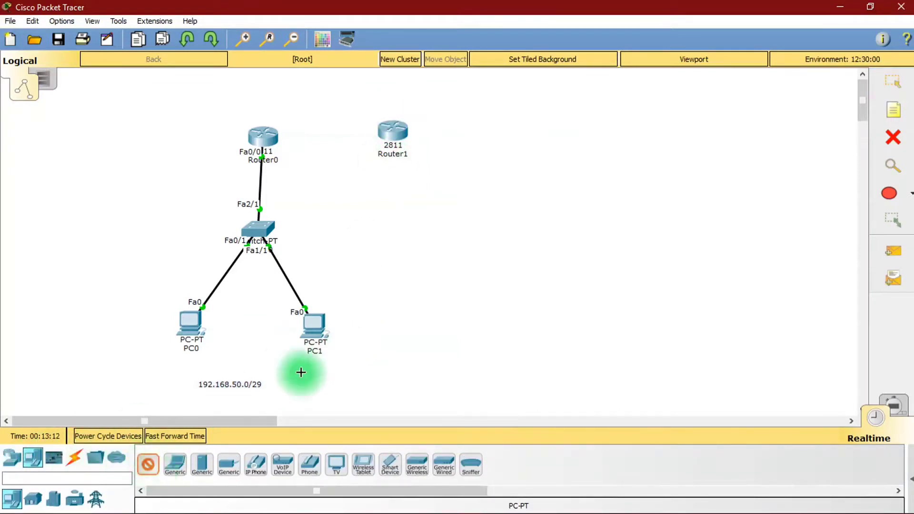
{"action": "left_click", "coordinate": [416, 298]}
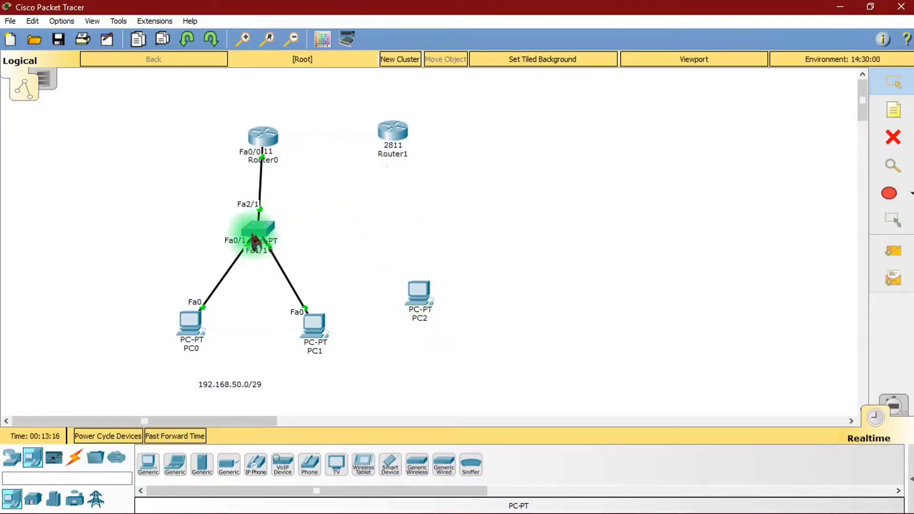
{"action": "left_click_drag", "start_coordinate": [409, 138], "coordinate": [412, 143]}
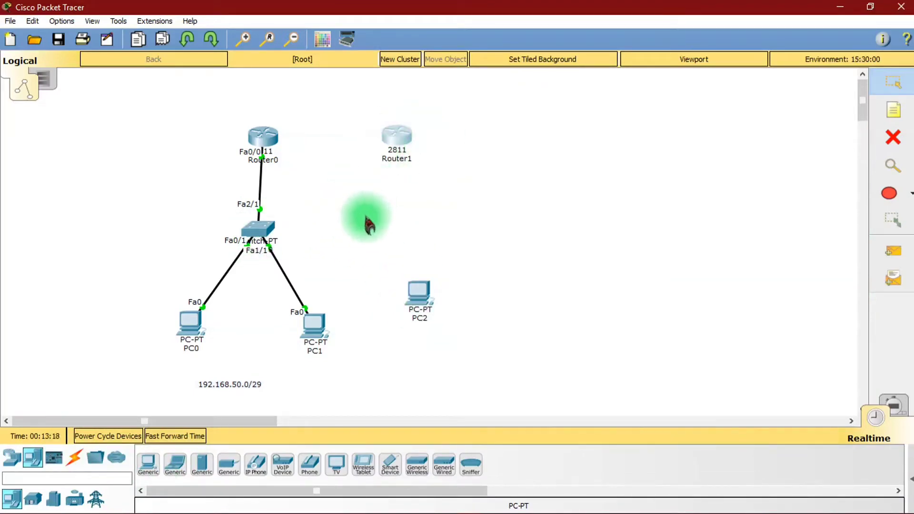
- Connect PC2's FastEthernet0 to Router1's FastEthernet0/0 with a copper straight-through cable and nudge Router1 slightly
{"action": "left_click", "coordinate": [75, 458]}
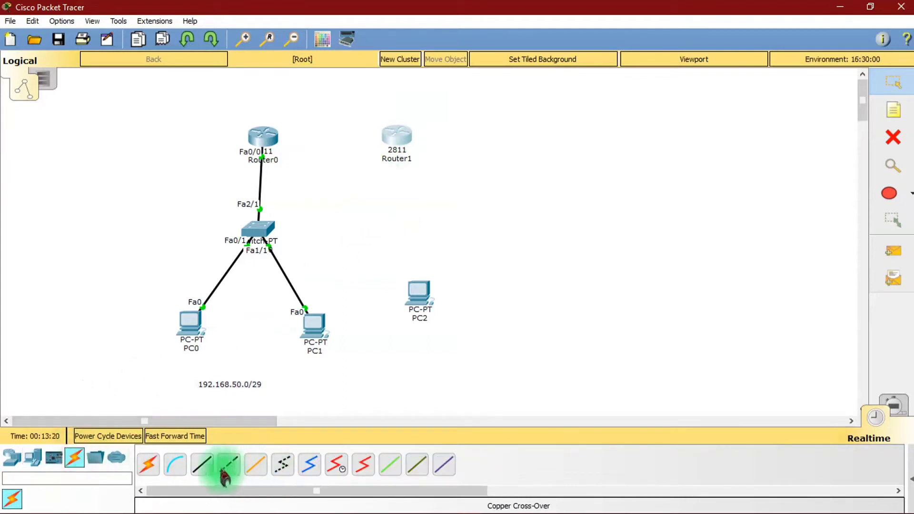
{"action": "left_click", "coordinate": [201, 465]}
{"action": "left_click", "coordinate": [417, 293]}
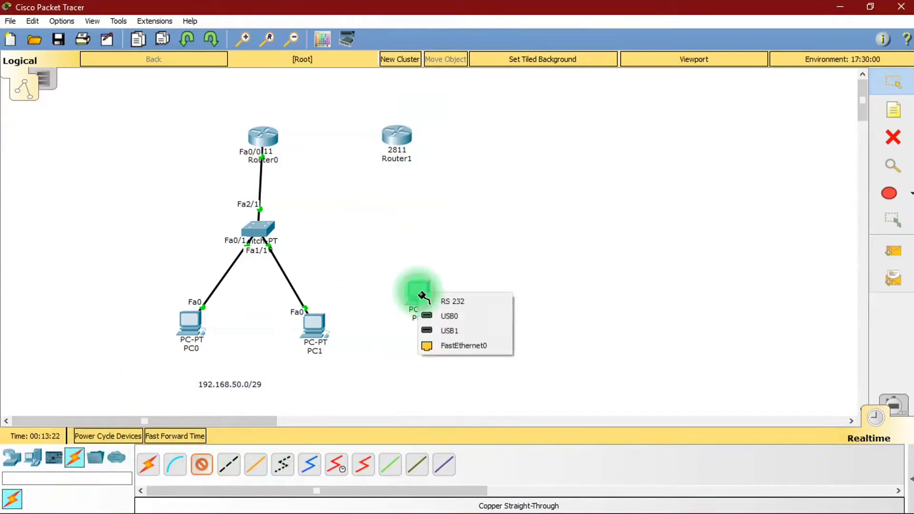
{"action": "left_click", "coordinate": [444, 347]}
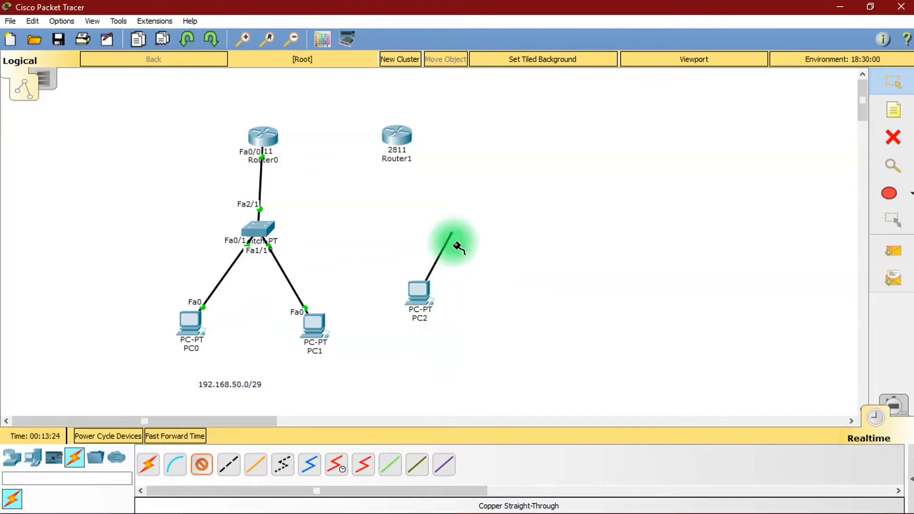
{"action": "left_click", "coordinate": [395, 137]}
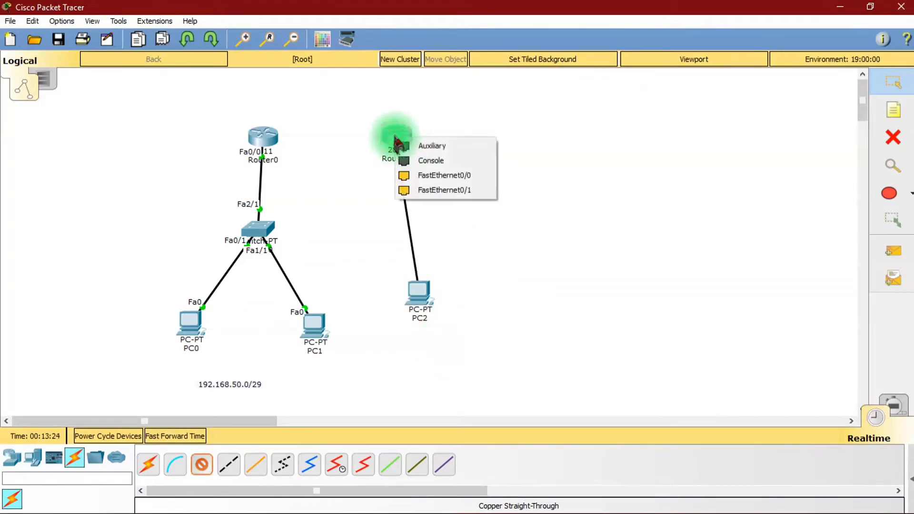
{"action": "left_click", "coordinate": [424, 177]}
{"action": "mouse_move", "coordinate": [396, 137]}
{"action": "left_mouse_down"}
{"action": "mouse_move", "coordinate": [377, 138]}
{"action": "mouse_move", "coordinate": [391, 141]}
{"action": "left_mouse_up"}
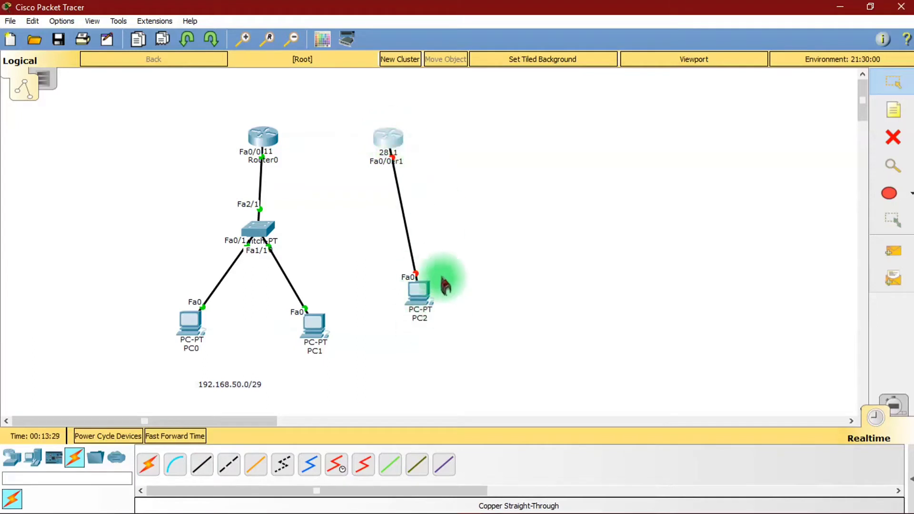
{"action": "left_click", "coordinate": [388, 136]}
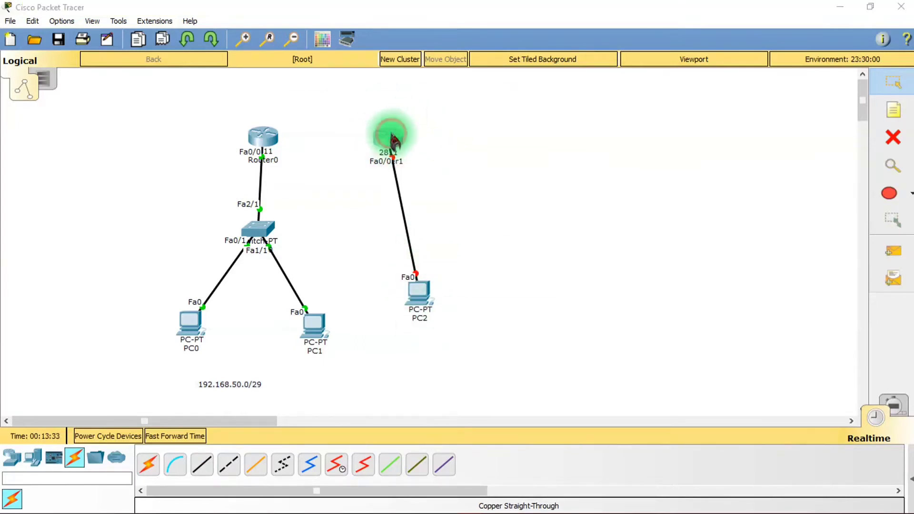
{"action": "left_click_drag", "start_coordinate": [409, 100], "coordinate": [513, 91]}
{"action": "left_click", "coordinate": [733, 87]}
- Add the network label 192.168.80.0/28 as a note below PC2 and return to selection mode
{"action": "left_click", "coordinate": [893, 110]}
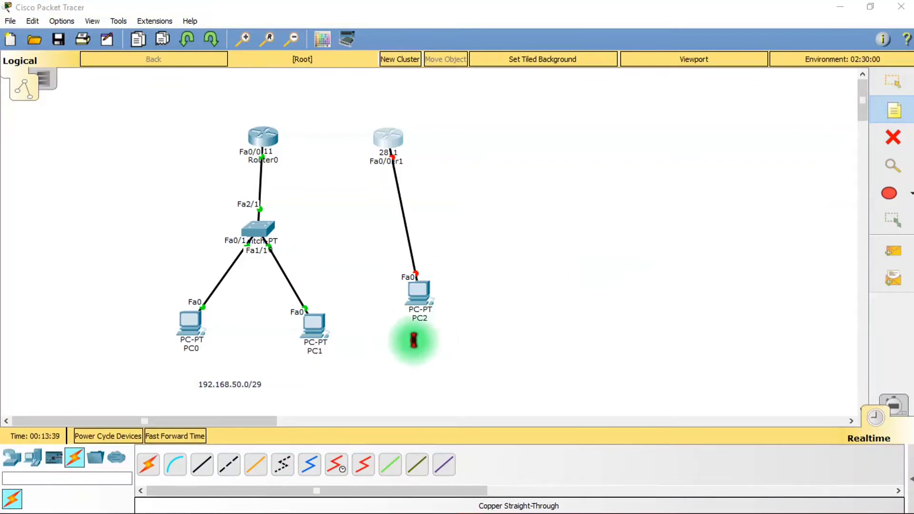
{"action": "left_click", "coordinate": [413, 340]}
{"action": "type", "text": "192.168.80.0/28"}
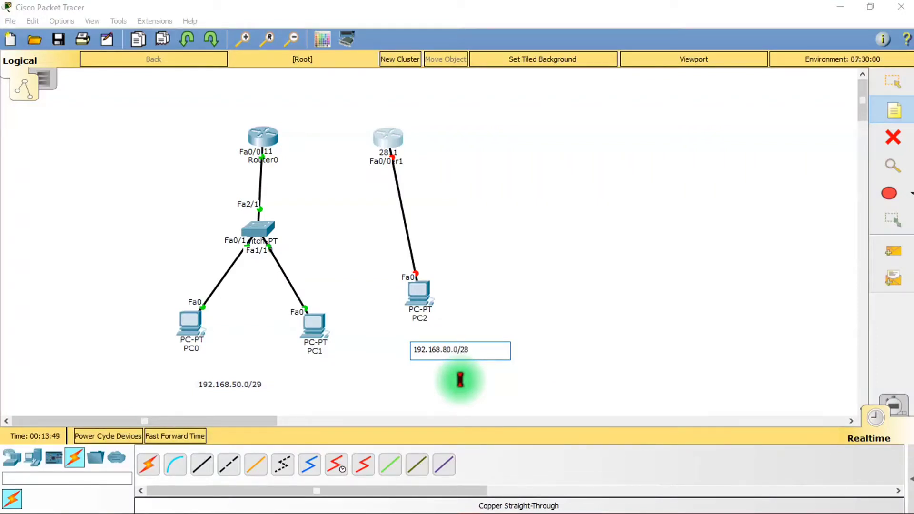
{"action": "left_click", "coordinate": [407, 401]}
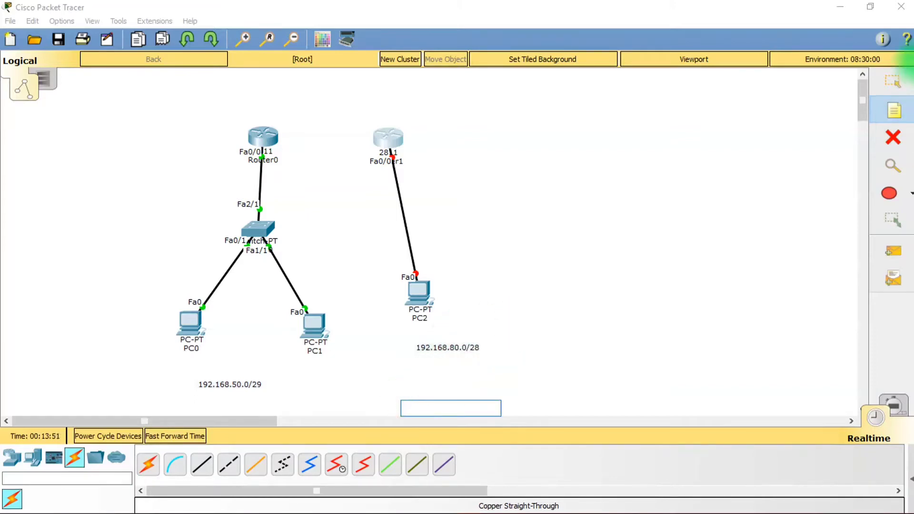
{"action": "left_click", "coordinate": [886, 87]}
- Open Router1's command line, decline the initial configuration dialog, and enter global configuration mode with ena and conf t
{"action": "left_click", "coordinate": [387, 137]}
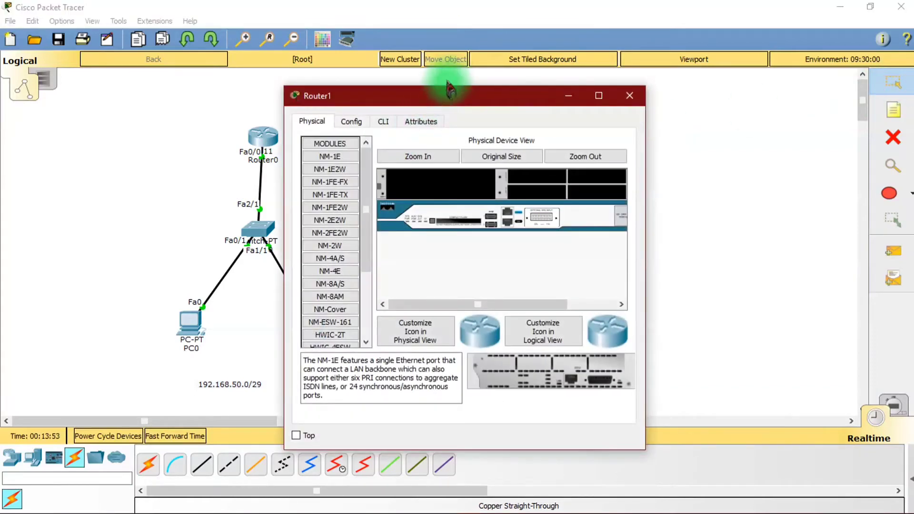
{"action": "left_click_drag", "start_coordinate": [438, 96], "coordinate": [688, 105]}
{"action": "left_click", "coordinate": [623, 118]}
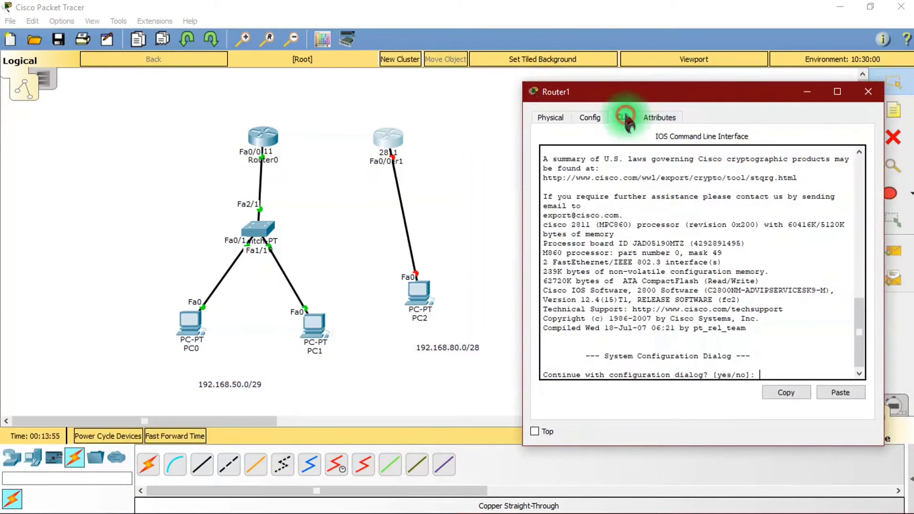
{"action": "type", "text": "no"}
{"action": "key", "text": "Return"}
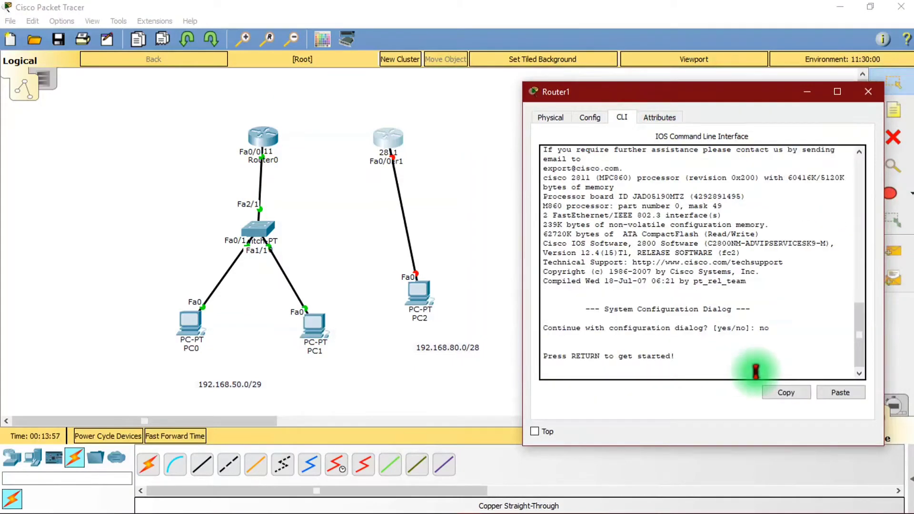
{"action": "key", "text": "Return"}
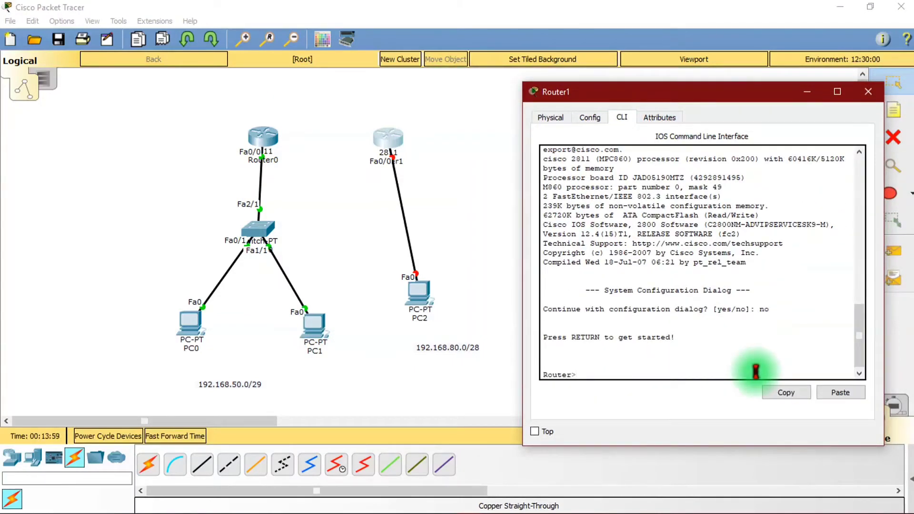
{"action": "key", "text": "Return"}
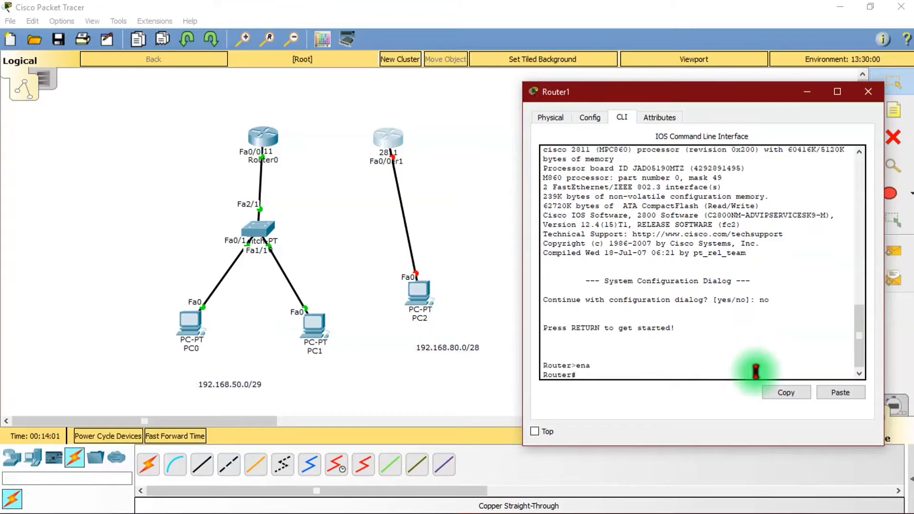
{"action": "key", "text": "Return"}
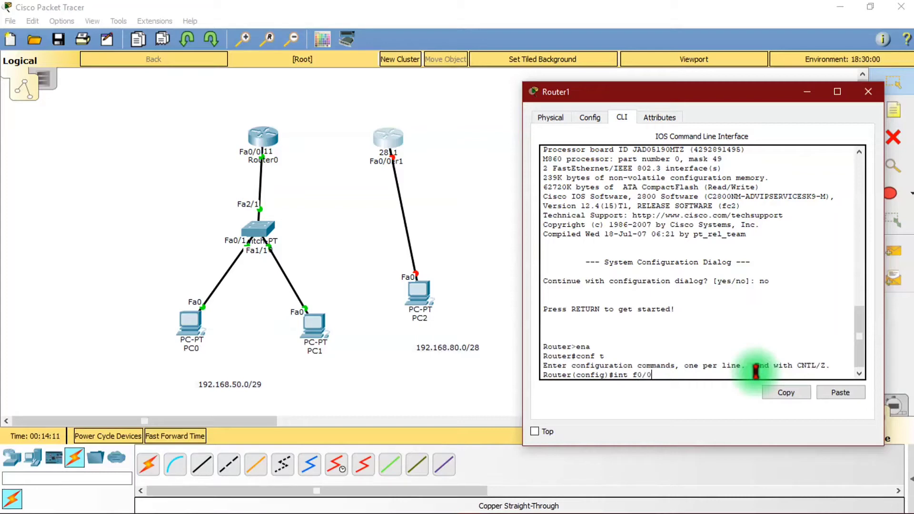
- Configure Router1's interface f0/0 with IP address 192.168.80.1 and mask 255.255.255.240, and enable it with no sh
{"action": "key", "text": "Return"}
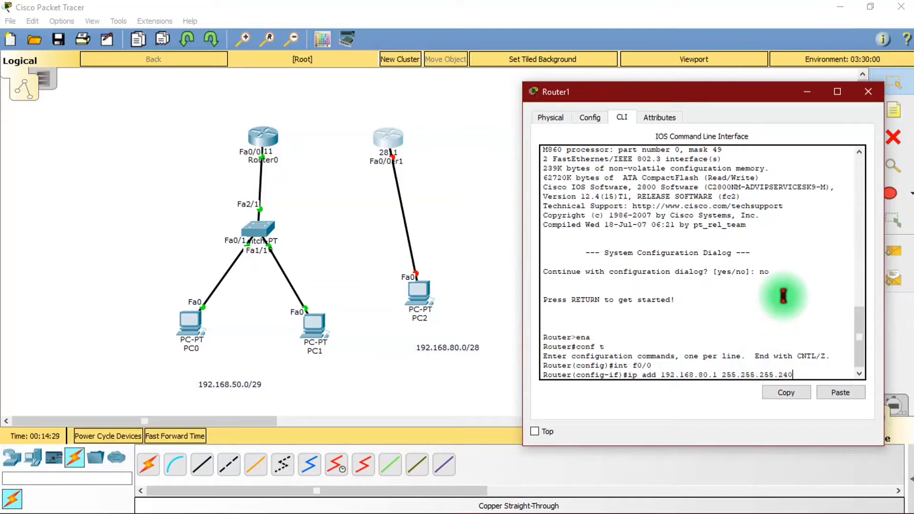
{"action": "key", "text": "Return"}
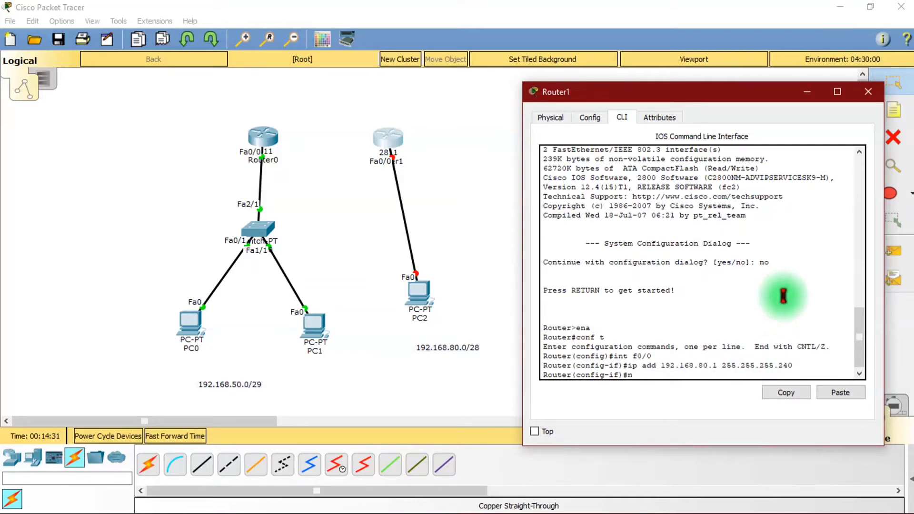
{"action": "key", "text": "Return"}
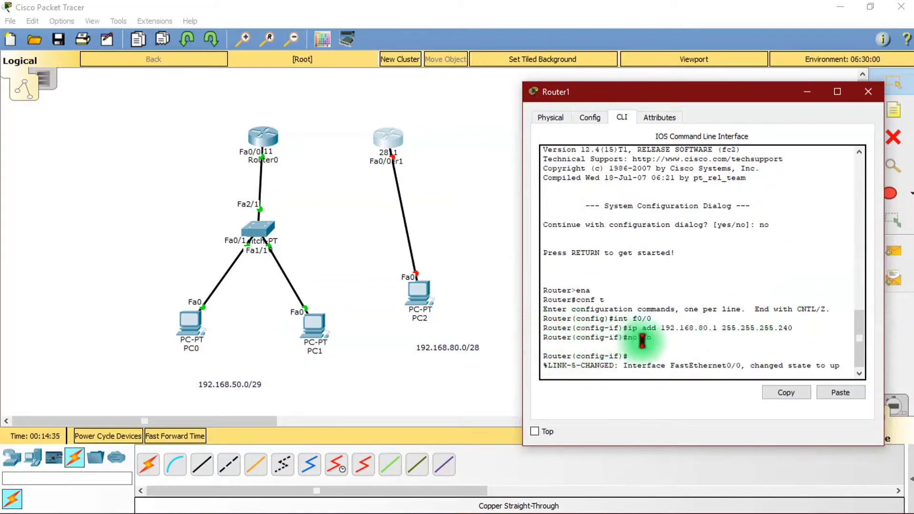
{"action": "left_click", "coordinate": [464, 224]}
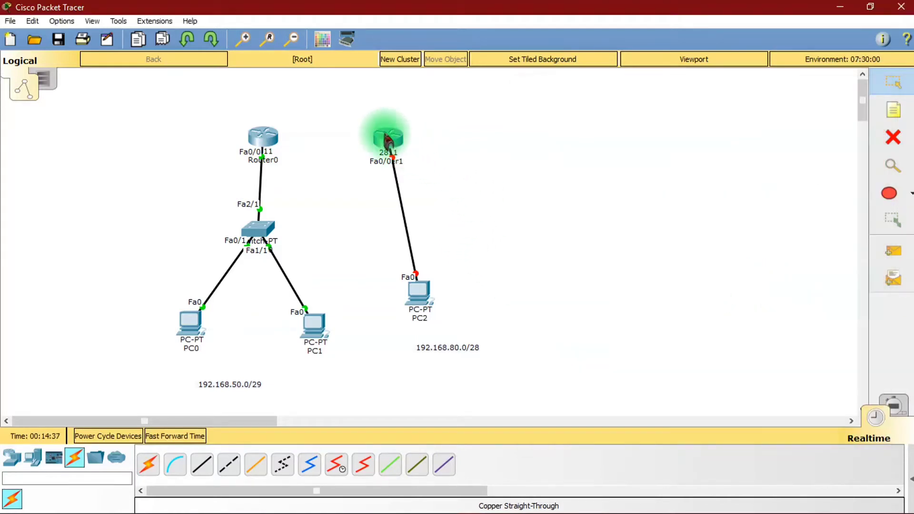
- Nudge Router1 slightly and review its command-line configuration output
{"action": "left_click_drag", "start_coordinate": [388, 133], "coordinate": [388, 136]}
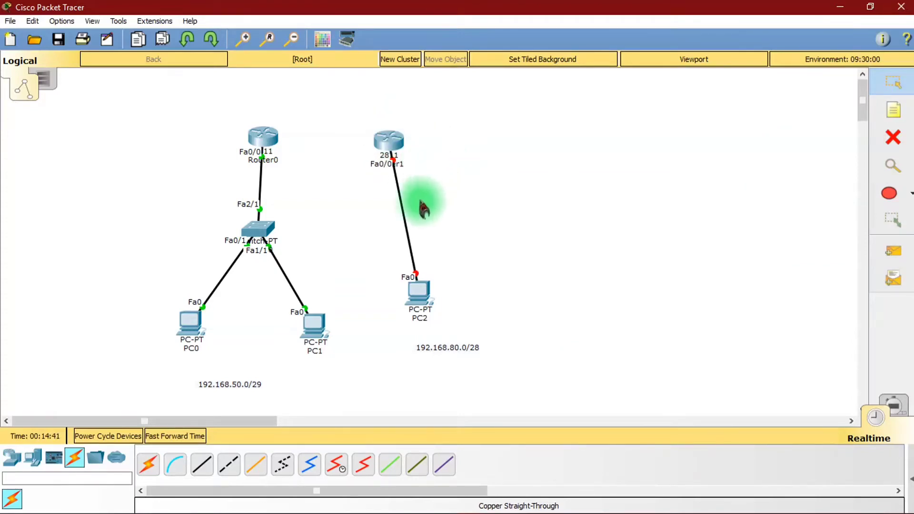
{"action": "left_click", "coordinate": [394, 143]}
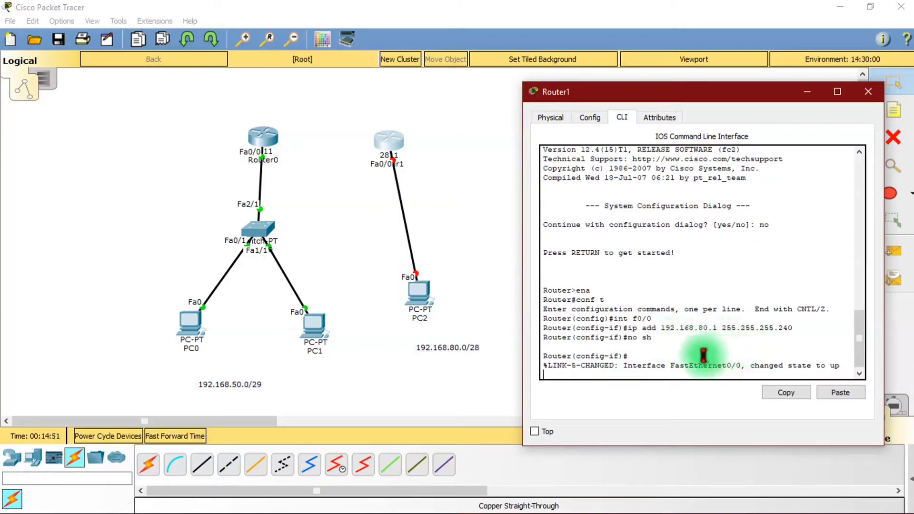
{"action": "left_click", "coordinate": [486, 195]}
- Configure PC2 with static IP address 192.168.80.2, subnet mask 255.255.255.240 and its default gateway
{"action": "left_click", "coordinate": [419, 291]}
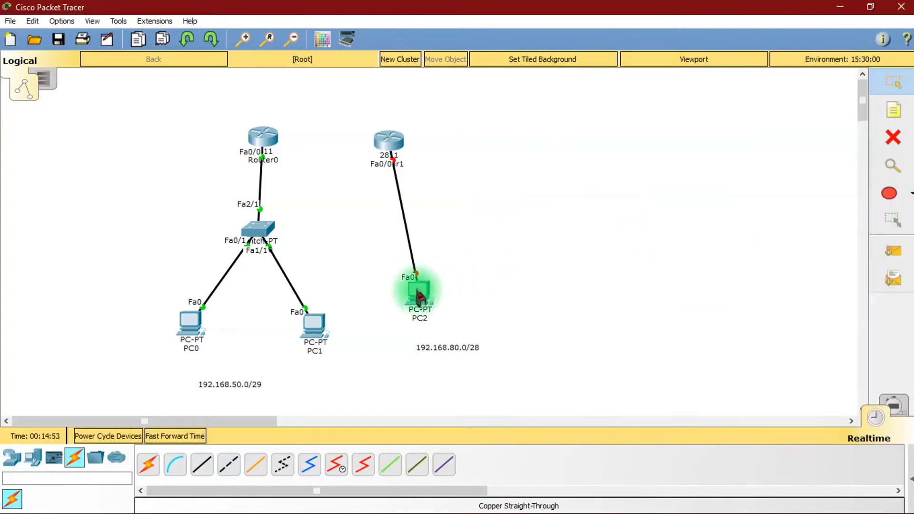
{"action": "left_click_drag", "start_coordinate": [414, 102], "coordinate": [699, 82]}
{"action": "left_click", "coordinate": [573, 98]}
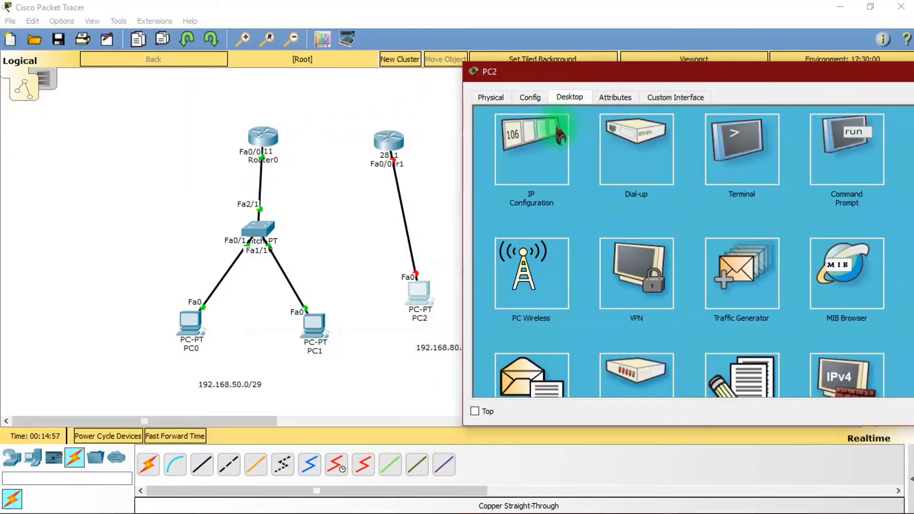
{"action": "left_click", "coordinate": [533, 149]}
{"action": "left_click", "coordinate": [700, 176]}
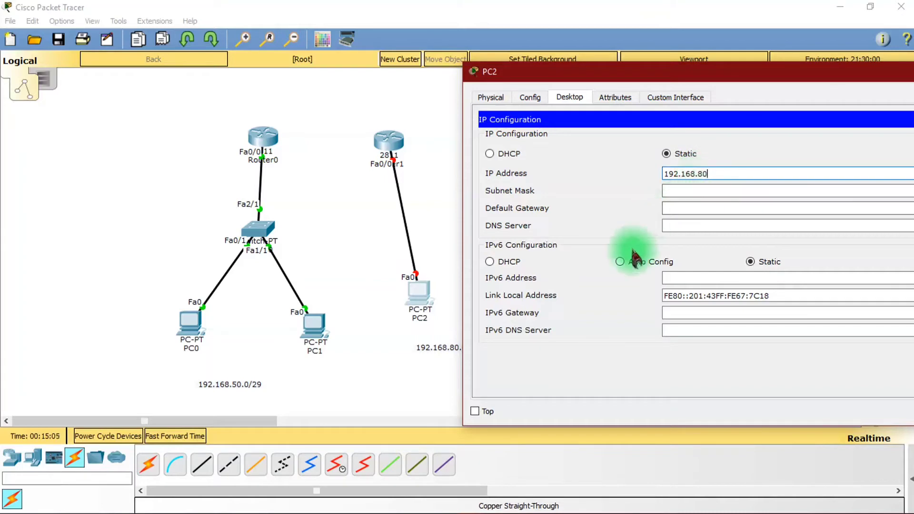
{"action": "key", "text": "Tab"}
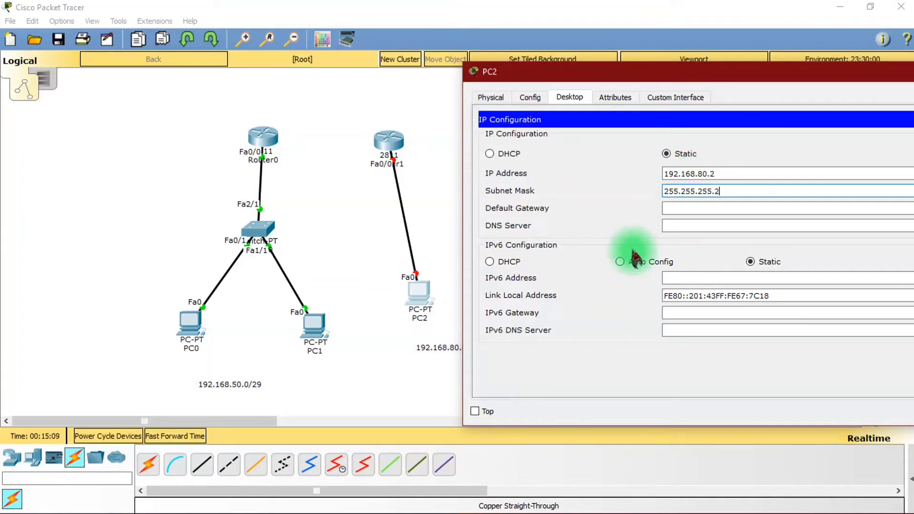
{"action": "key", "text": "Tab"}
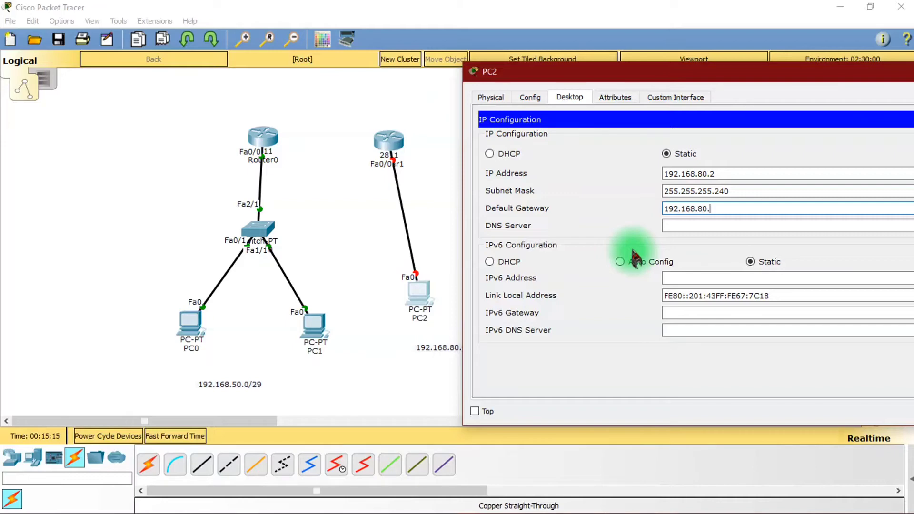
{"action": "left_click", "coordinate": [446, 155]}
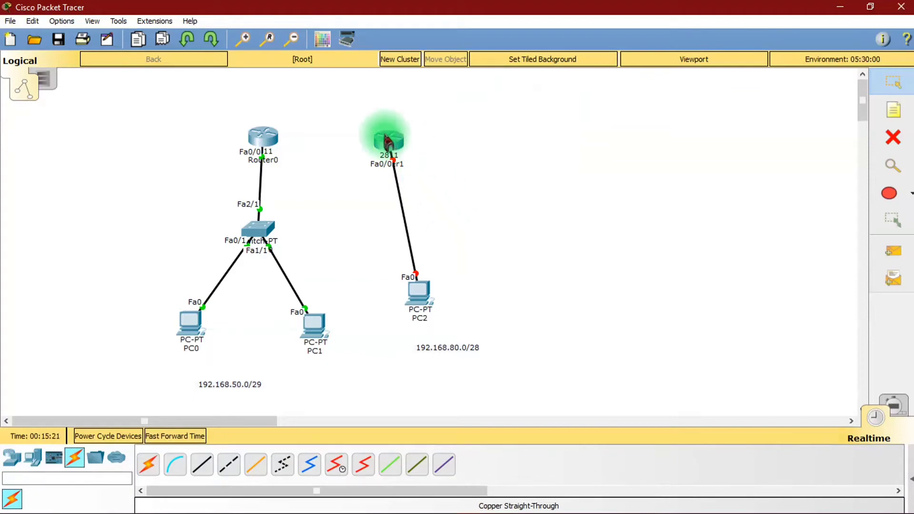
- Inspect Router1's port and address summary and shift the router slightly in the workspace
{"action": "mouse_move", "coordinate": [387, 141]}
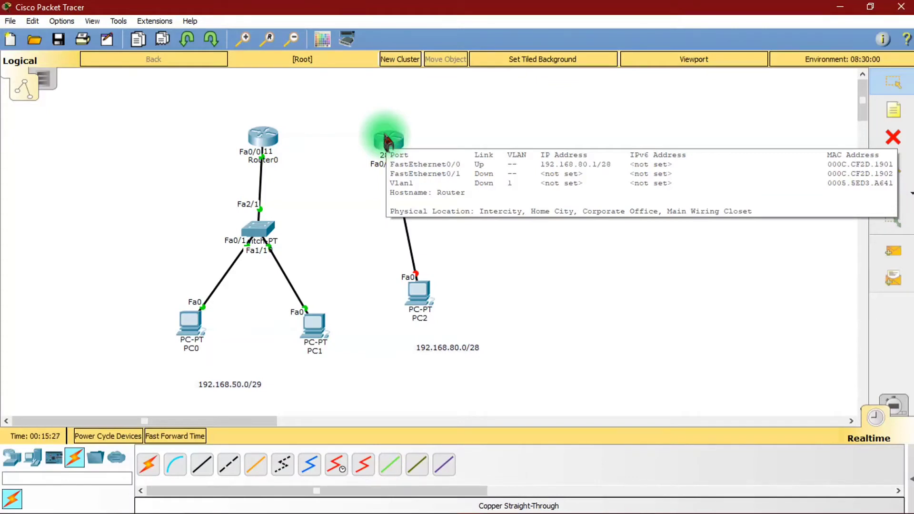
{"action": "left_click", "coordinate": [389, 143]}
{"action": "left_click_drag", "start_coordinate": [389, 142], "coordinate": [388, 147]}
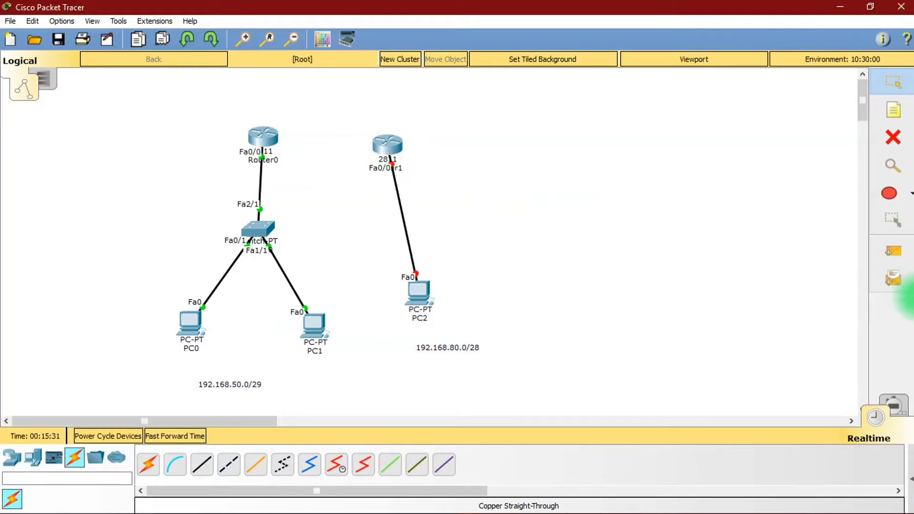
- Test connectivity with two simple PDUs from PC2 to Router1 and show the PDU results list
{"action": "left_click", "coordinate": [897, 257]}
{"action": "left_click", "coordinate": [419, 291]}
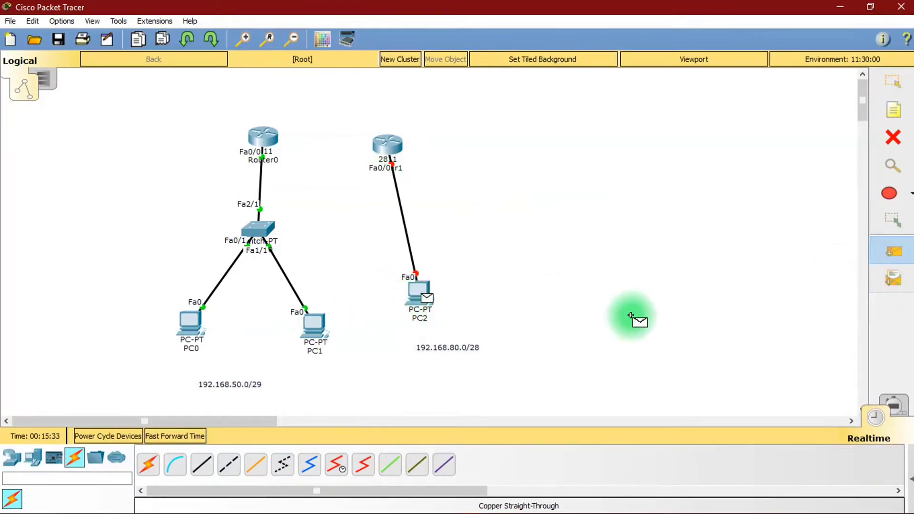
{"action": "left_click", "coordinate": [387, 144]}
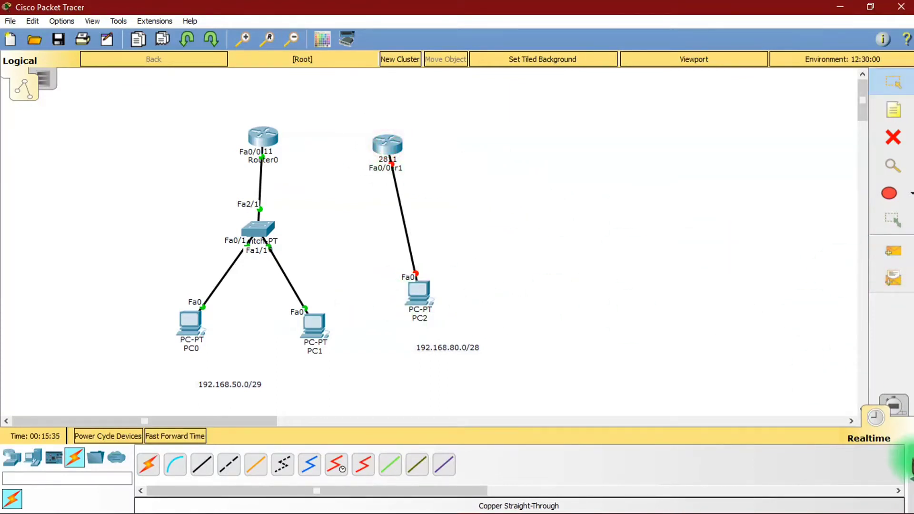
{"action": "left_click", "coordinate": [908, 464]}
{"action": "left_click", "coordinate": [893, 252]}
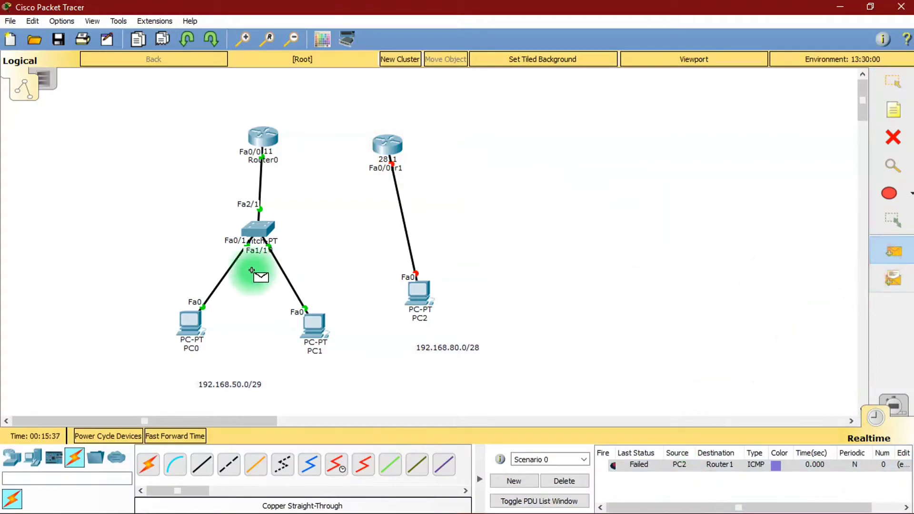
{"action": "left_click", "coordinate": [418, 291]}
{"action": "left_click", "coordinate": [389, 148]}
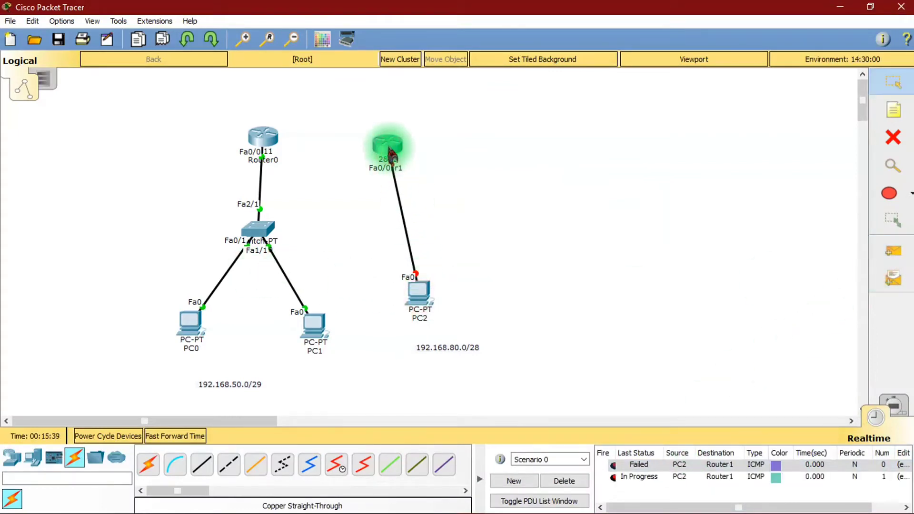
- Delete the straight-through cable between Router1 and PC2
{"action": "mouse_move", "coordinate": [391, 153]}
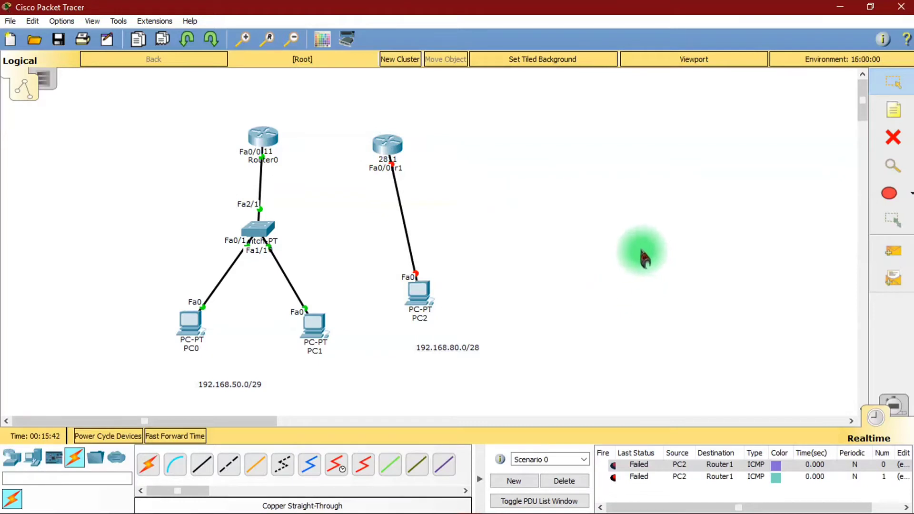
{"action": "left_click", "coordinate": [893, 138]}
{"action": "left_click", "coordinate": [401, 211]}
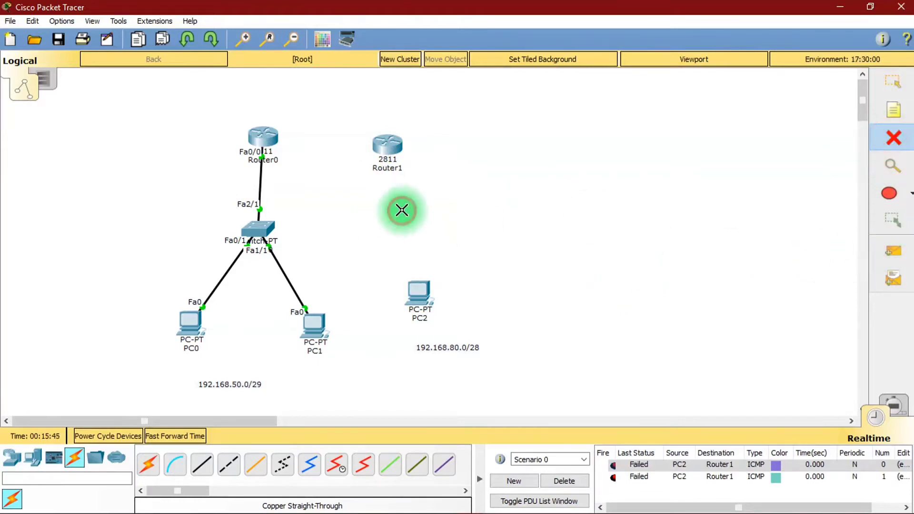
- Reposition Router1, PC2 and the 192.168.80.0/28 label to make room for more devices in the second network
{"action": "left_click", "coordinate": [889, 86]}
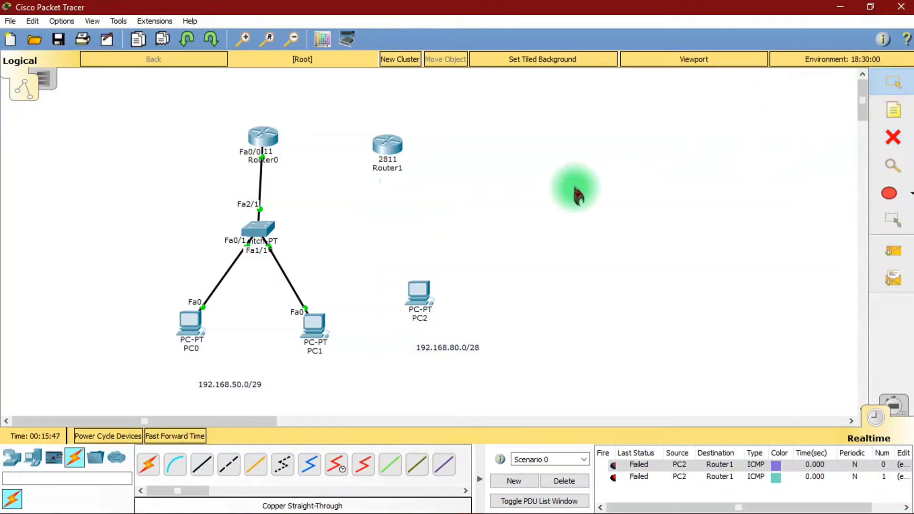
{"action": "left_click_drag", "start_coordinate": [387, 145], "coordinate": [404, 137]}
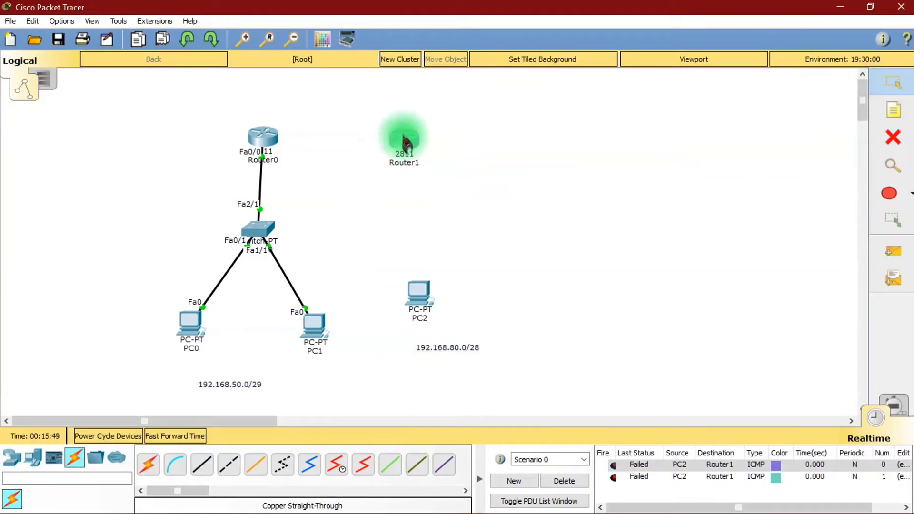
{"action": "left_click", "coordinate": [461, 205]}
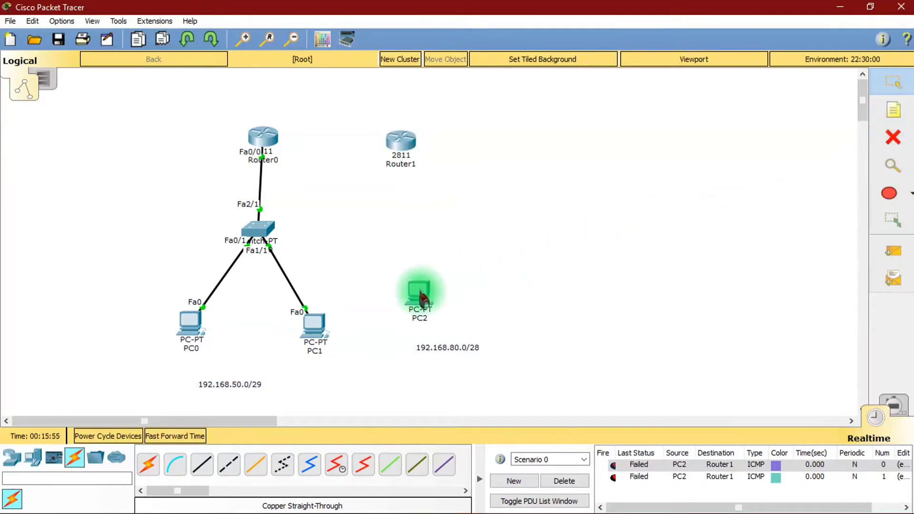
{"action": "left_click_drag", "start_coordinate": [418, 292], "coordinate": [410, 314]}
{"action": "left_click_drag", "start_coordinate": [445, 347], "coordinate": [446, 361]}
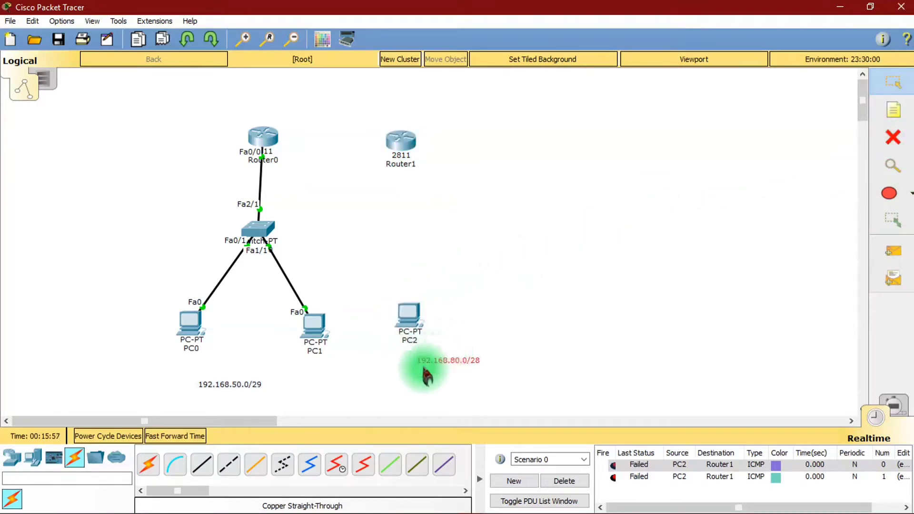
- Add a second generic PC to the 192.168.80.0/28 network, beside PC2
{"action": "left_click", "coordinate": [32, 457]}
{"action": "left_click", "coordinate": [148, 463]}
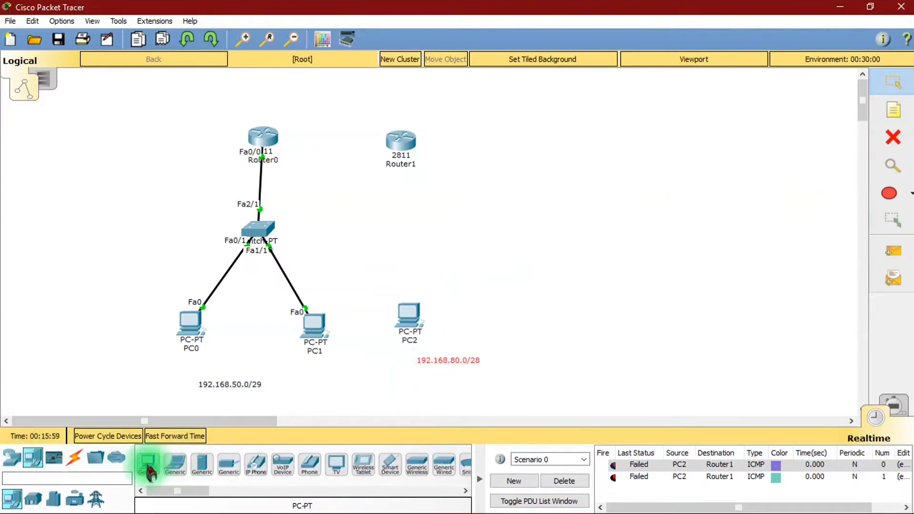
{"action": "left_click", "coordinate": [431, 390]}
{"action": "left_click", "coordinate": [508, 320]}
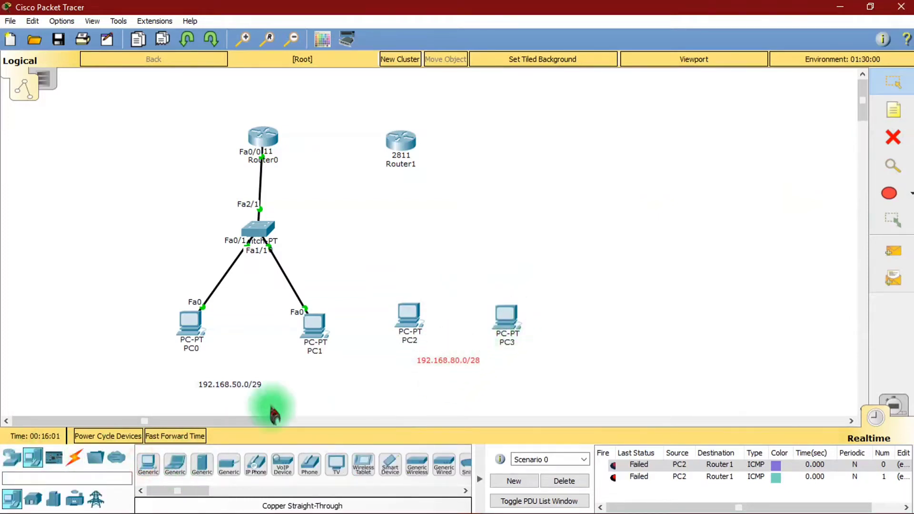
- Place a generic Switch-PT between Router1 and the two PCs of the 192.168.80.0/28 network
{"action": "left_click", "coordinate": [11, 457]}
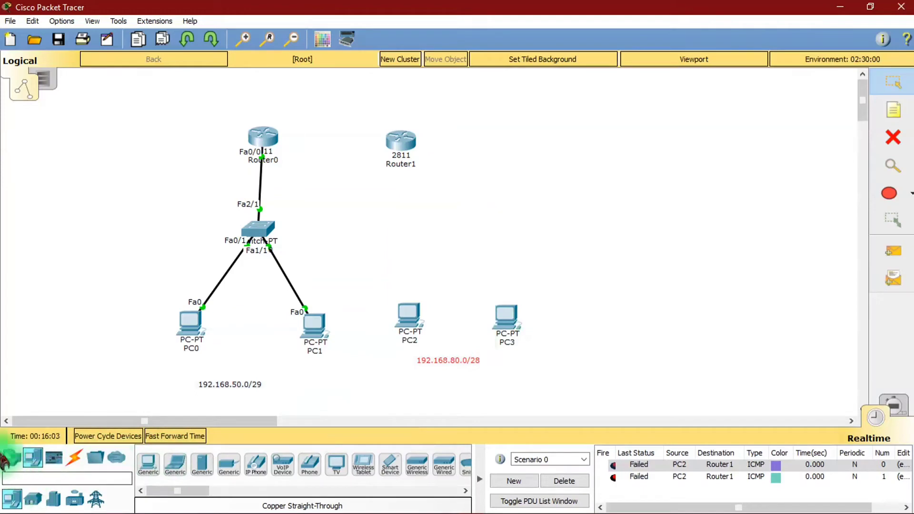
{"action": "left_click", "coordinate": [33, 499]}
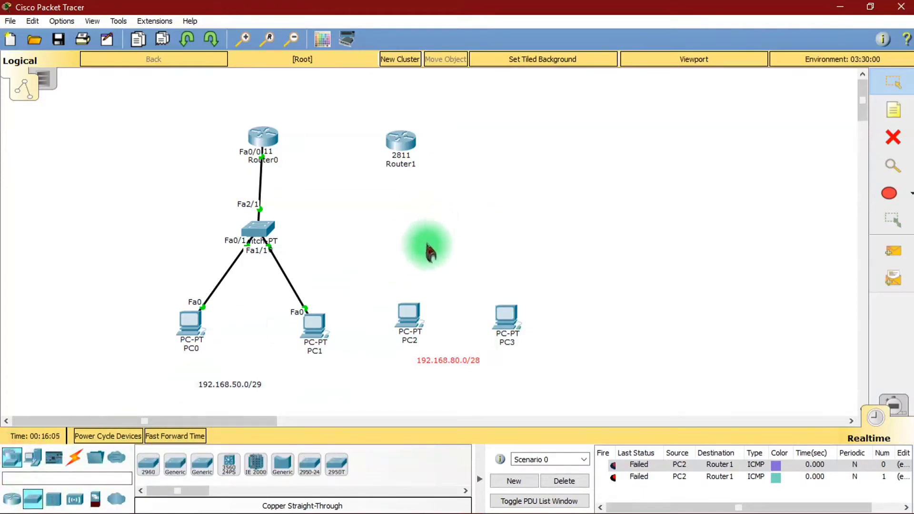
{"action": "left_click", "coordinate": [176, 464]}
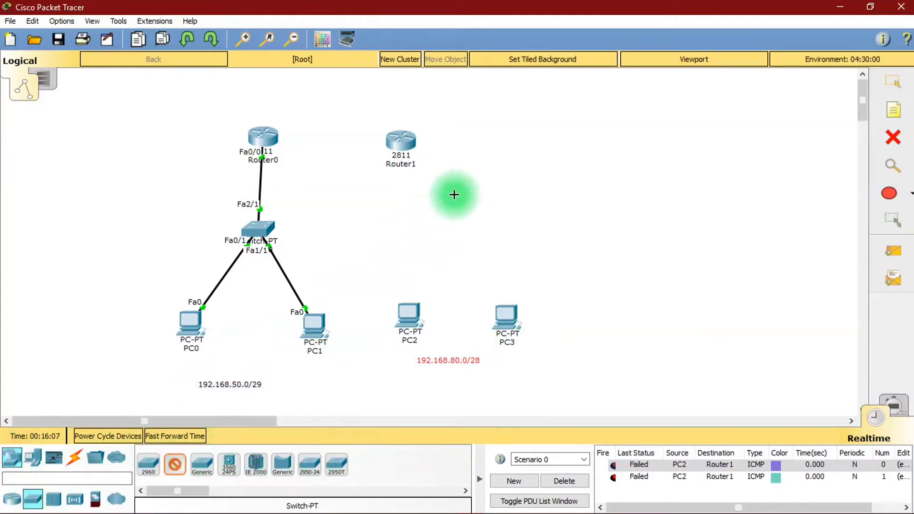
{"action": "left_click", "coordinate": [430, 239]}
{"action": "left_click", "coordinate": [893, 83]}
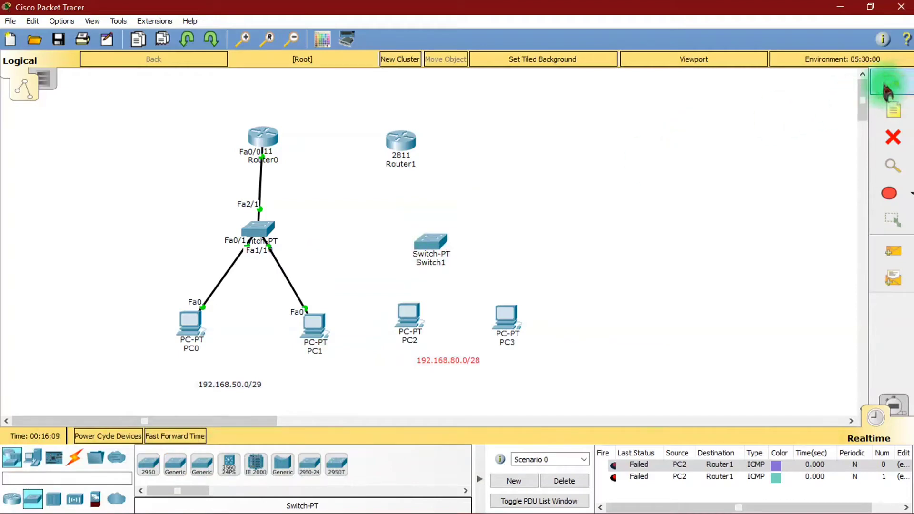
- Hide the PDU list and connect PC2's FastEthernet0 to Switch1's FastEthernet0/1 with a copper straight-through cable
{"action": "left_click", "coordinate": [479, 478]}
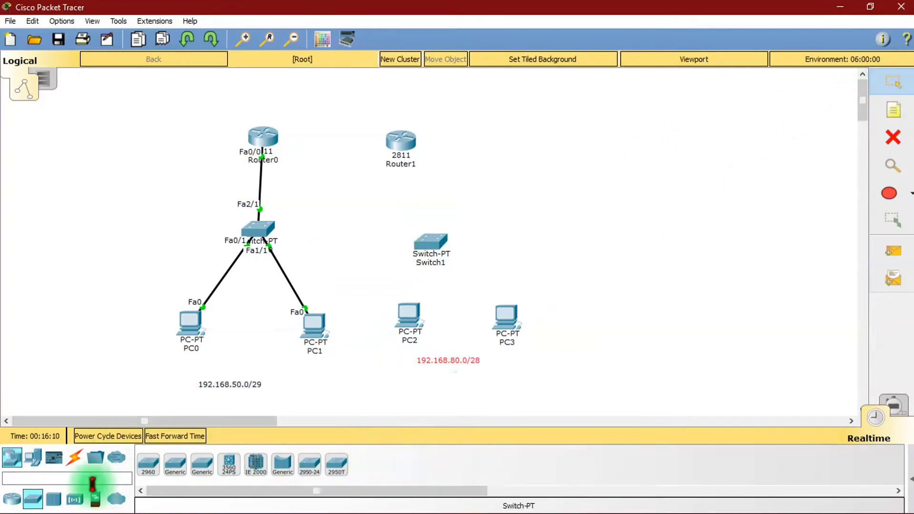
{"action": "left_click", "coordinate": [75, 457]}
{"action": "left_click", "coordinate": [202, 464]}
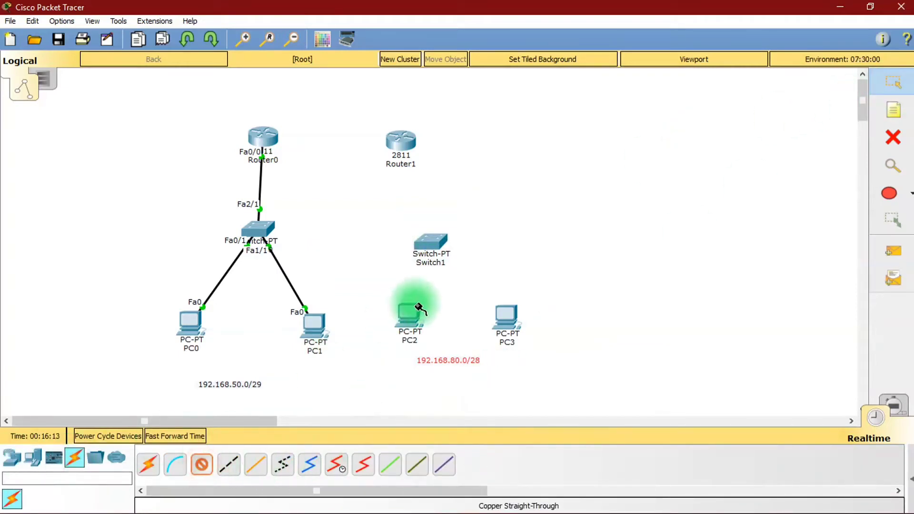
{"action": "left_click", "coordinate": [408, 316]}
{"action": "left_click", "coordinate": [420, 371]}
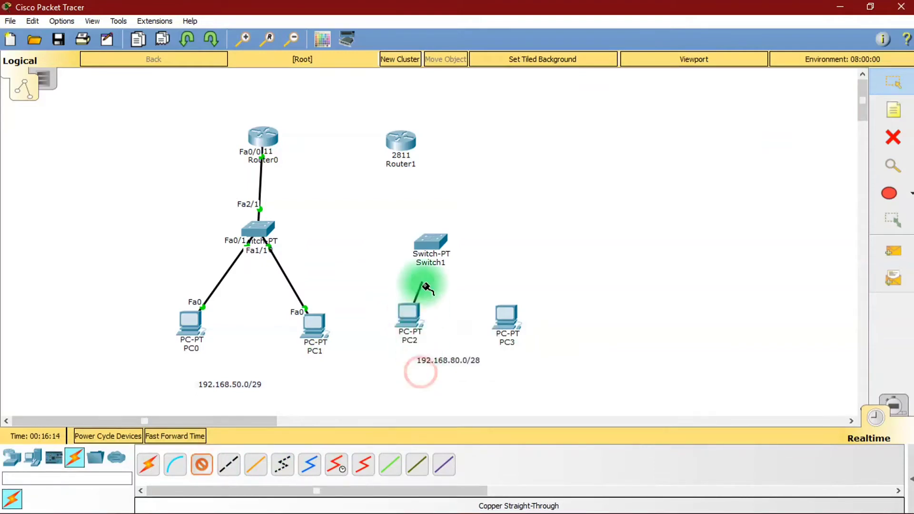
{"action": "left_click", "coordinate": [429, 240]}
{"action": "left_click", "coordinate": [479, 263]}
- Connect PC3's FastEthernet0 to Switch1's FastEthernet1/1 with a copper straight-through cable
{"action": "left_click", "coordinate": [202, 465]}
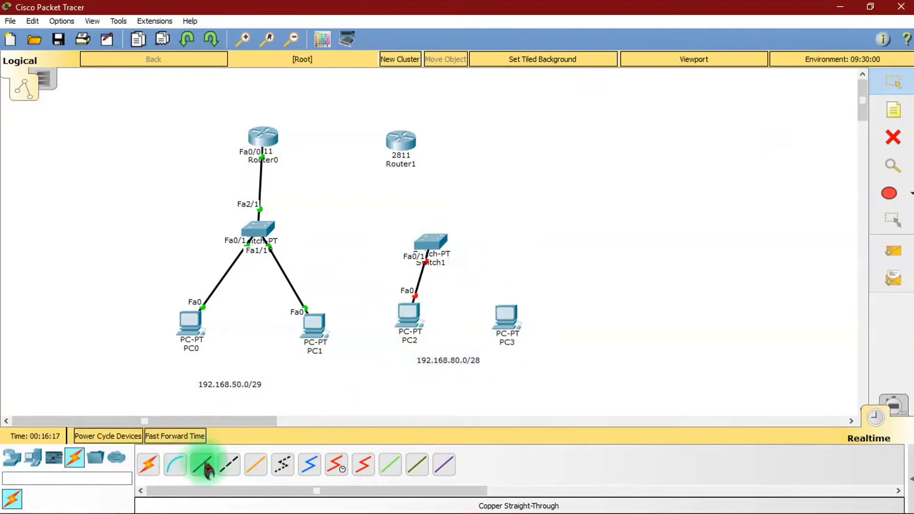
{"action": "left_click", "coordinate": [505, 318]}
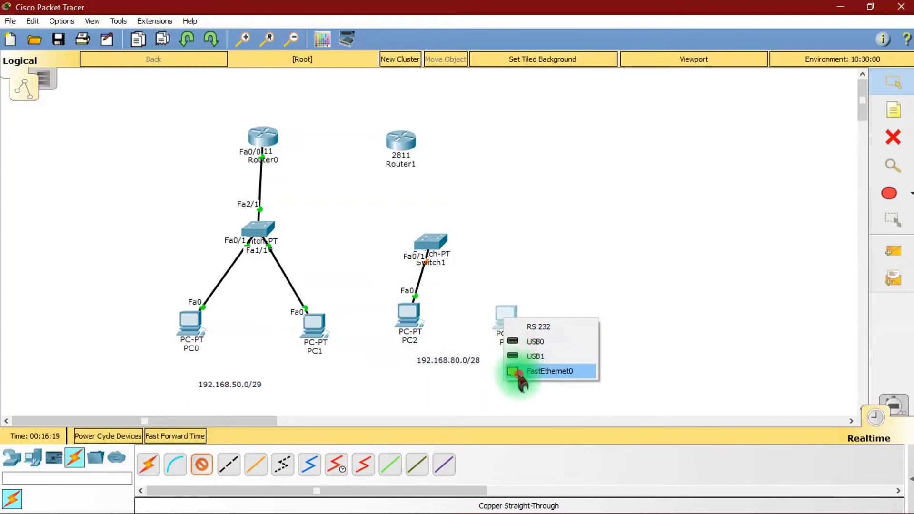
{"action": "left_click", "coordinate": [516, 372]}
{"action": "left_click", "coordinate": [429, 238]}
{"action": "left_click", "coordinate": [467, 260]}
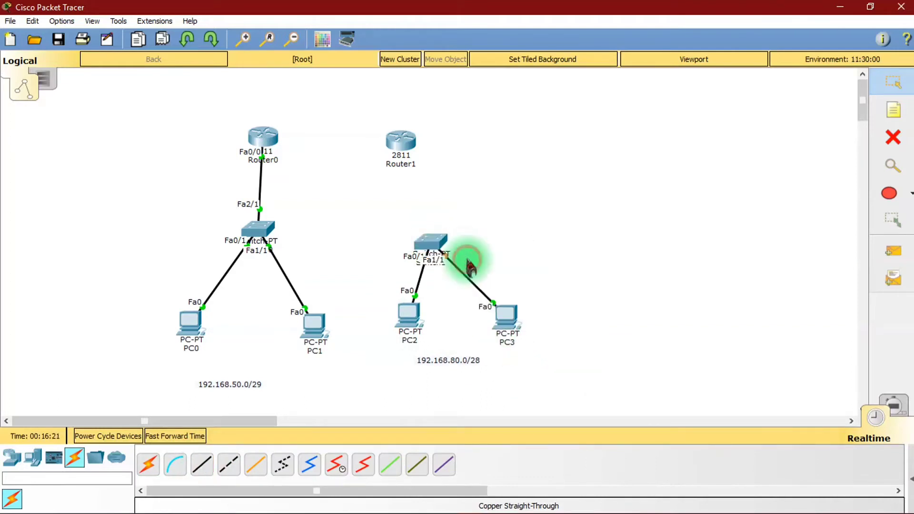
- Connect Switch1's FastEthernet2/1 to Router1's FastEthernet0/0 with a copper straight-through cable
{"action": "left_click", "coordinate": [203, 464]}
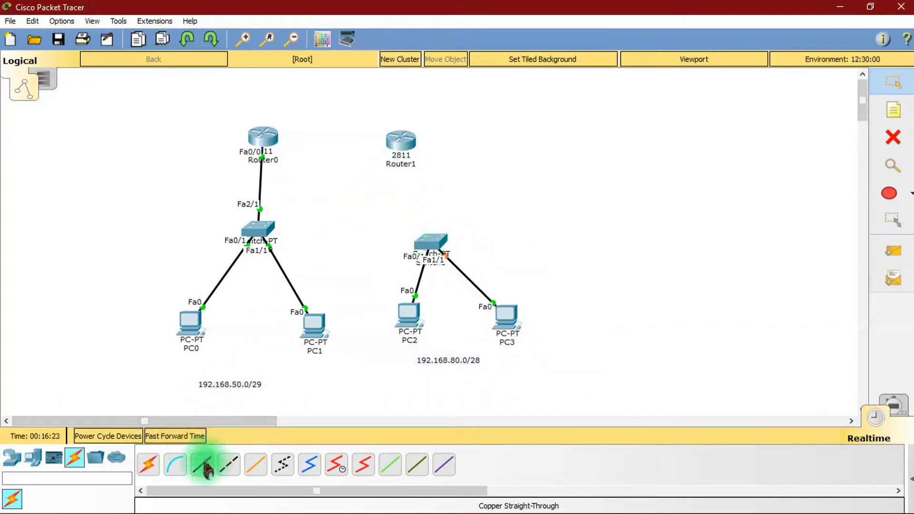
{"action": "left_click", "coordinate": [429, 240]}
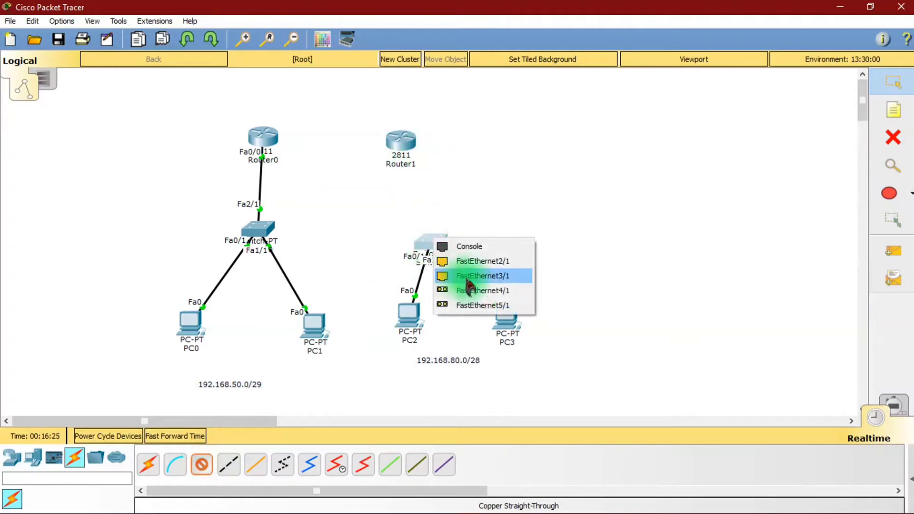
{"action": "left_click", "coordinate": [473, 264]}
{"action": "left_click", "coordinate": [399, 140]}
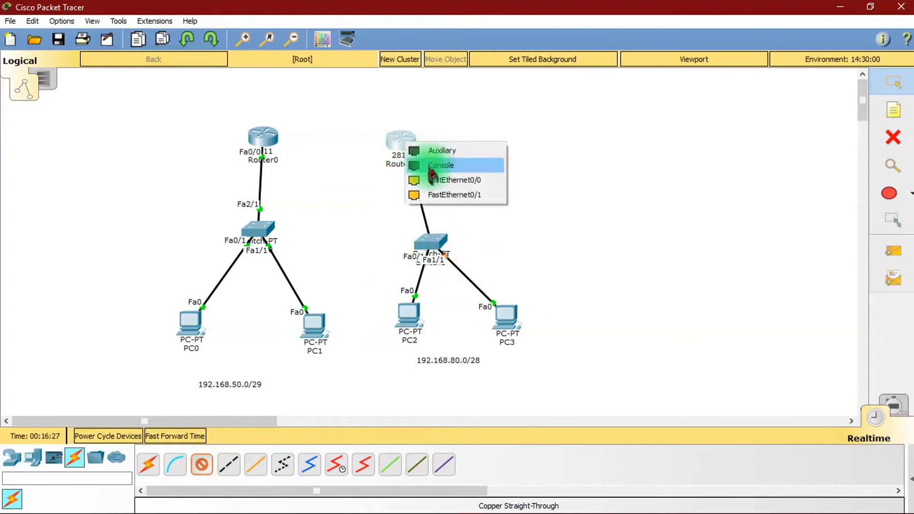
{"action": "left_click", "coordinate": [428, 181]}
- Align Router1 above Switch1 and spread PC2 and PC3 evenly below the switch
{"action": "left_click_drag", "start_coordinate": [402, 138], "coordinate": [422, 142]}
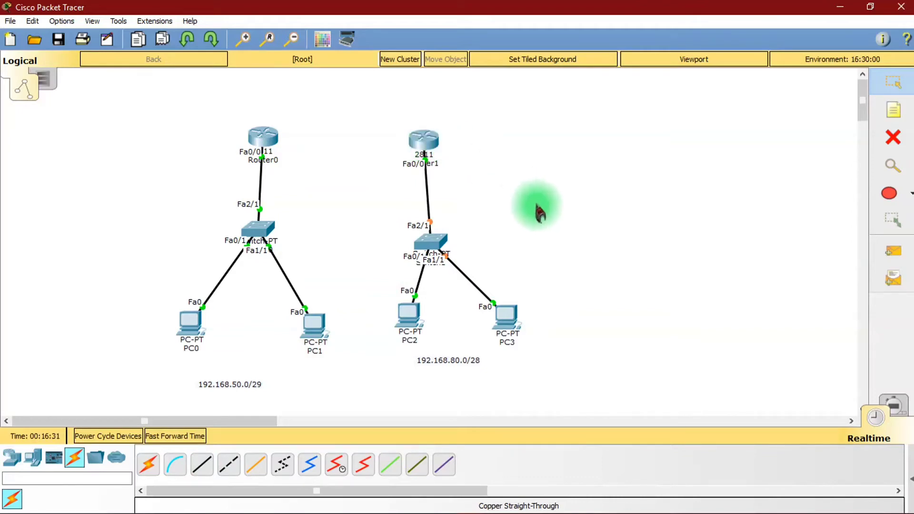
{"action": "left_click_drag", "start_coordinate": [420, 328], "coordinate": [396, 339]}
{"action": "left_click_drag", "start_coordinate": [511, 320], "coordinate": [503, 330]}
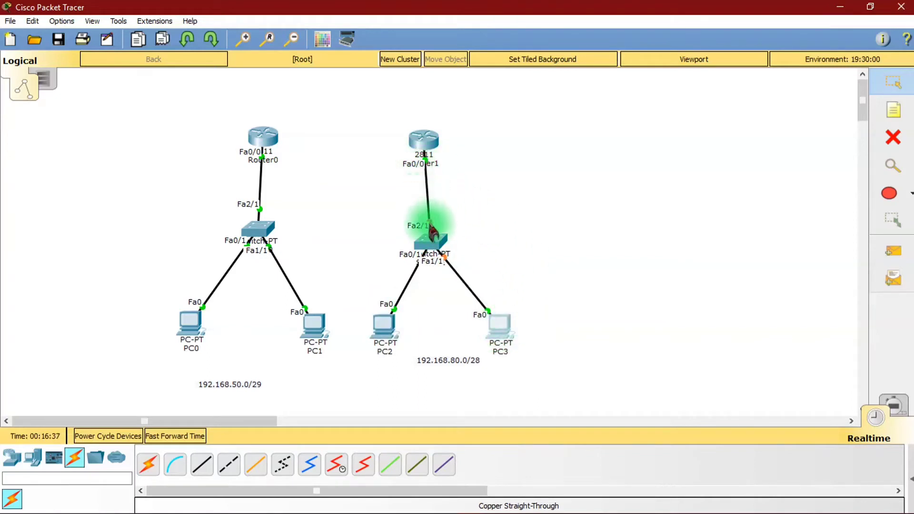
- Review PC2's static IP configuration, including its subnet mask and default gateway
{"action": "mouse_move", "coordinate": [431, 143]}
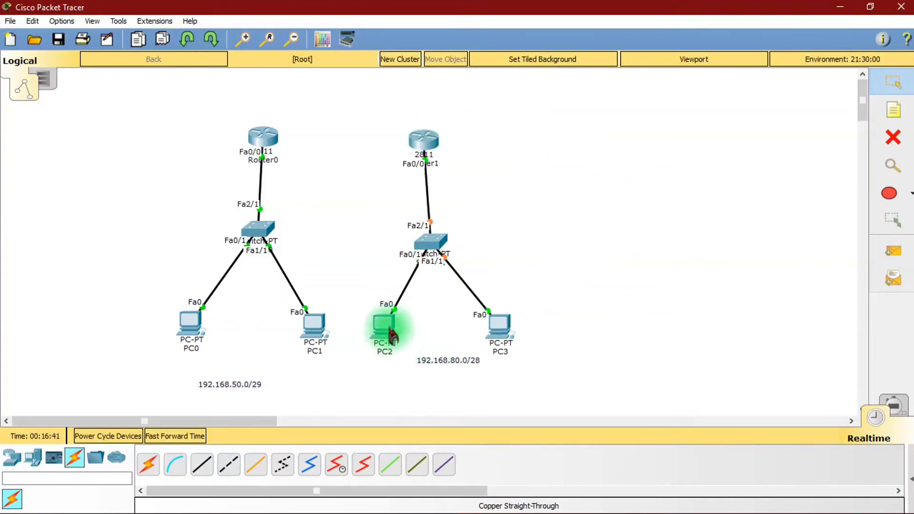
{"action": "left_click", "coordinate": [385, 323]}
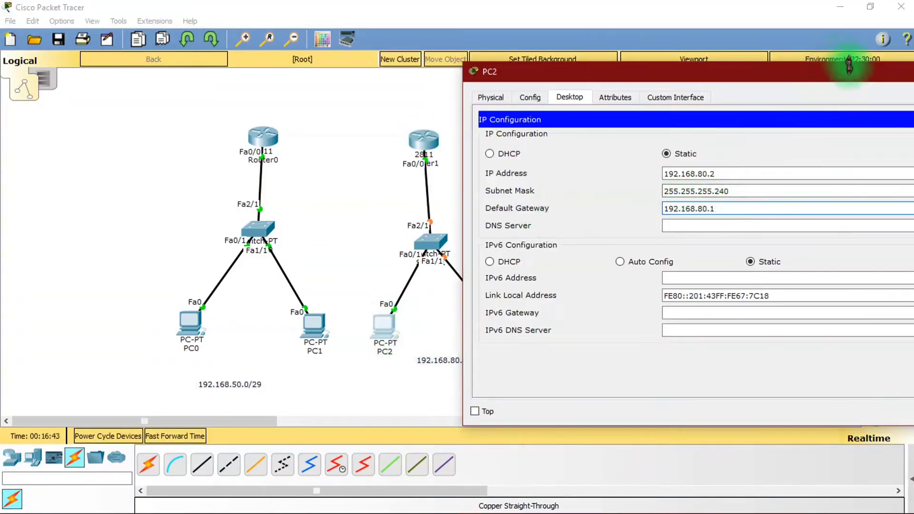
{"action": "left_click_drag", "start_coordinate": [848, 71], "coordinate": [687, 75]}
{"action": "left_click", "coordinate": [857, 75]}
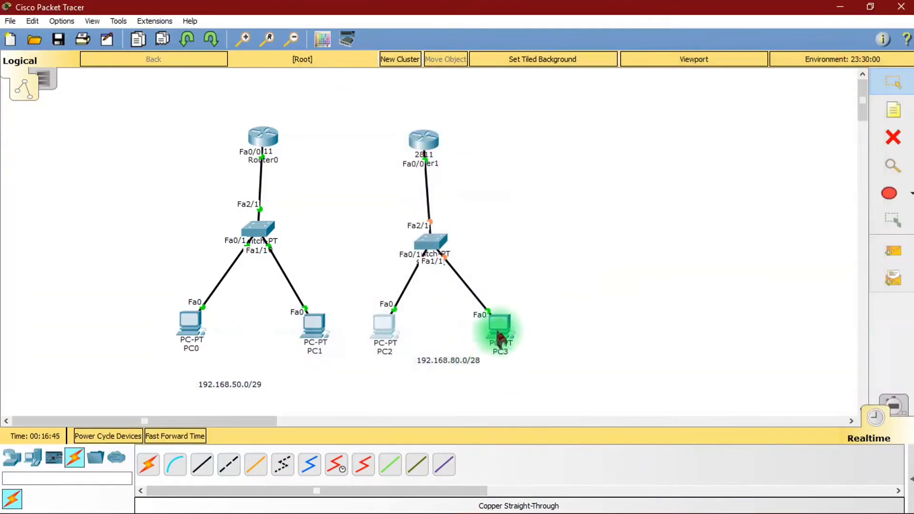
- Configure PC3 with static IP address 192.168.80.3, subnet mask 255.255.255.240 and default gateway 192.168.80.1
{"action": "left_click", "coordinate": [505, 331]}
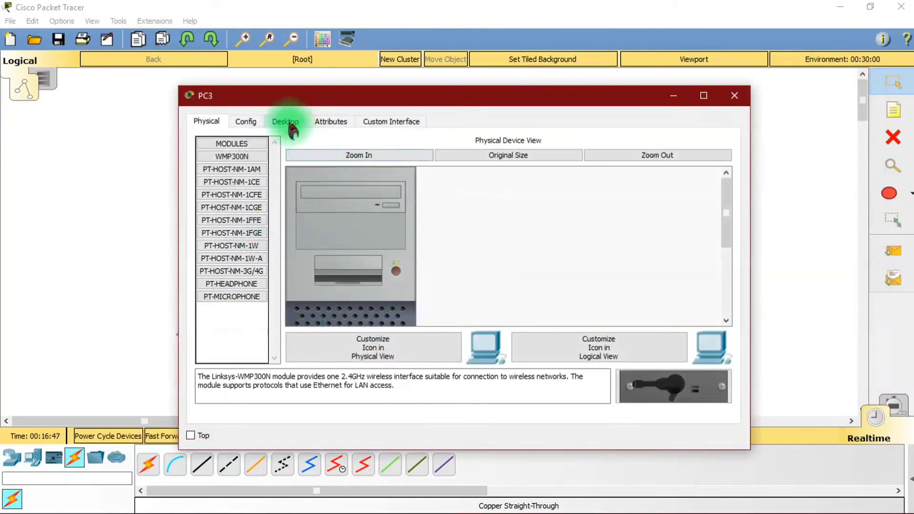
{"action": "left_click", "coordinate": [286, 122]}
{"action": "left_click", "coordinate": [249, 191]}
{"action": "left_click_drag", "start_coordinate": [395, 100], "coordinate": [665, 82]}
{"action": "left_click", "coordinate": [669, 180]}
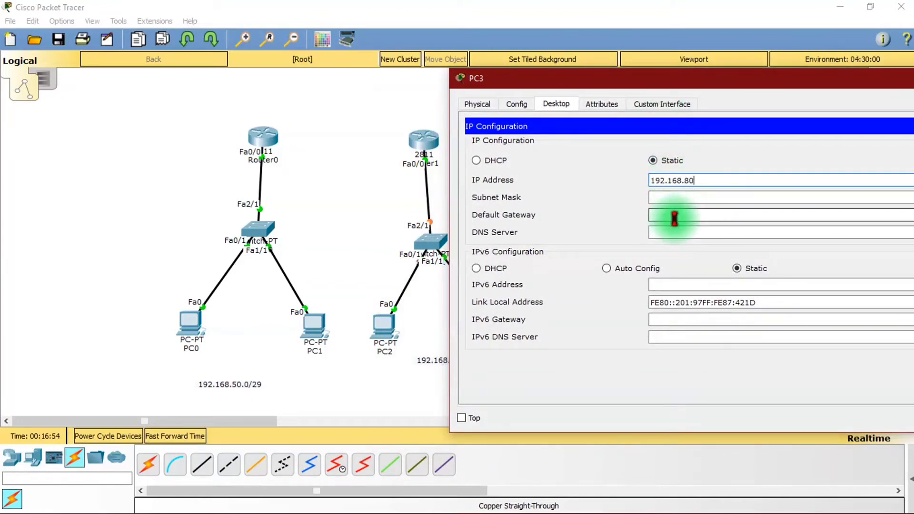
{"action": "type", "text": "192.168.80.3"}
{"action": "key", "text": "Tab"}
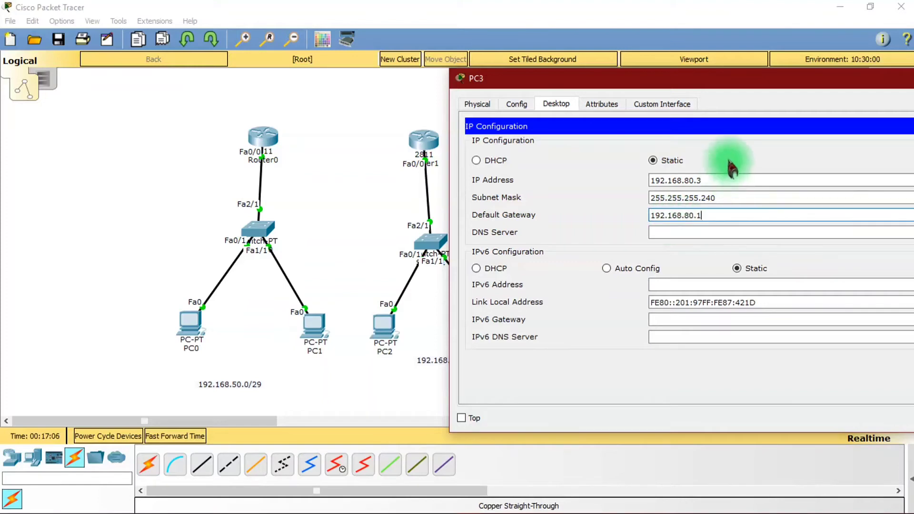
{"action": "left_click_drag", "start_coordinate": [702, 95], "coordinate": [442, 102]}
{"action": "left_click", "coordinate": [745, 98]}
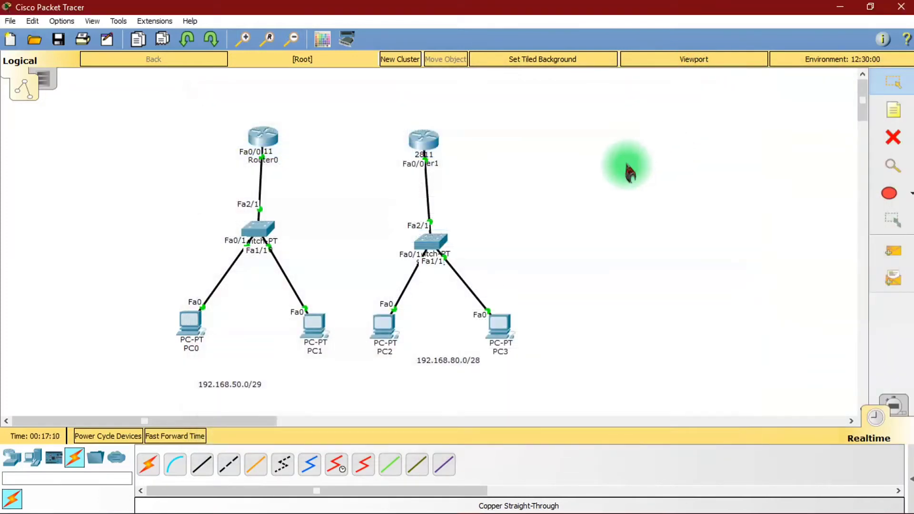
- Show the PDU list, delete the old test results and send a simple PDU from PC2 to PC3
{"action": "left_click", "coordinate": [911, 479]}
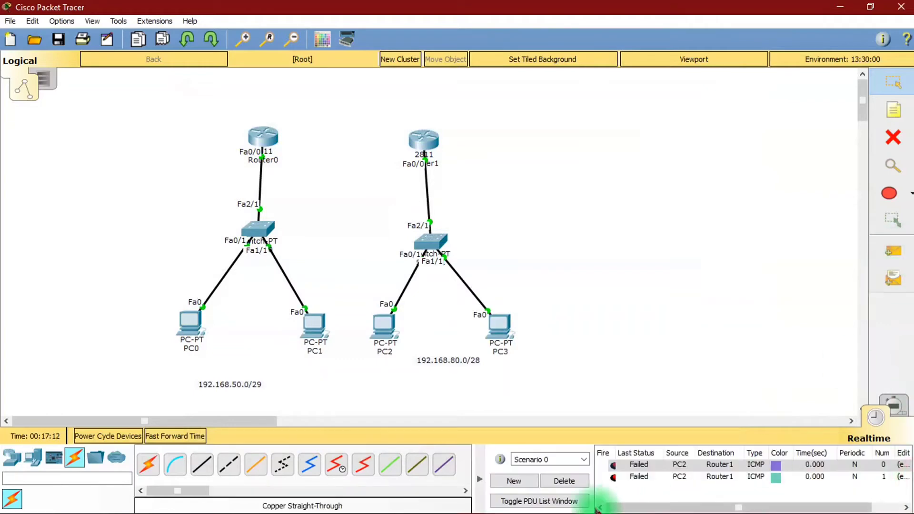
{"action": "left_click", "coordinate": [567, 482]}
{"action": "left_click", "coordinate": [385, 323]}
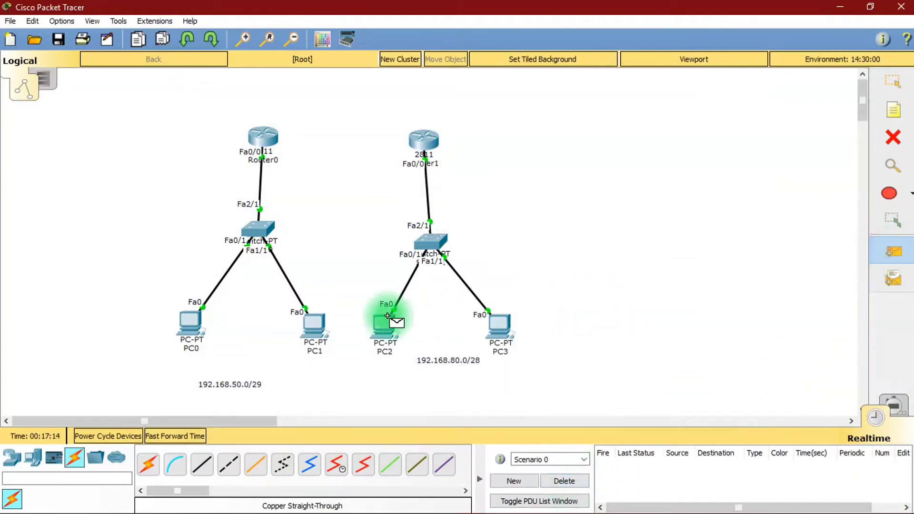
{"action": "left_click", "coordinate": [497, 329]}
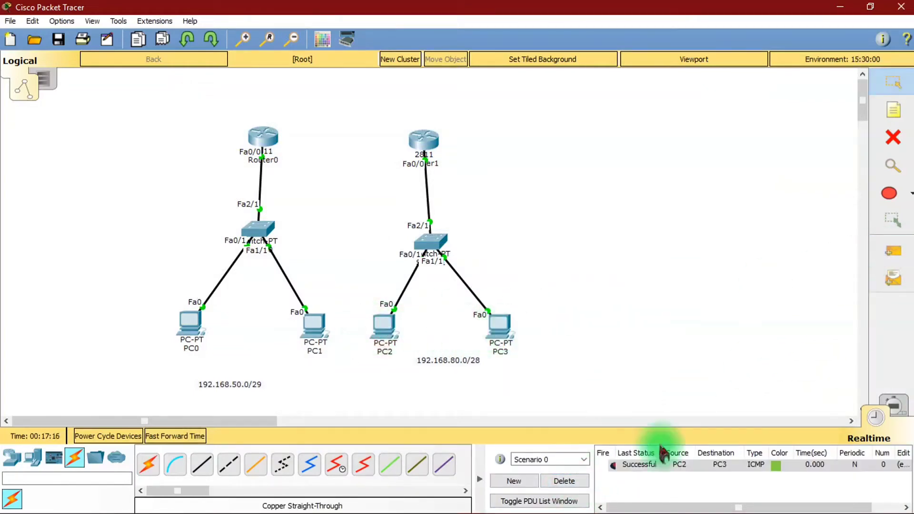
- Send a simple PDU from PC2 to Router1, check its status and clear the PDU list
{"action": "left_click", "coordinate": [893, 251]}
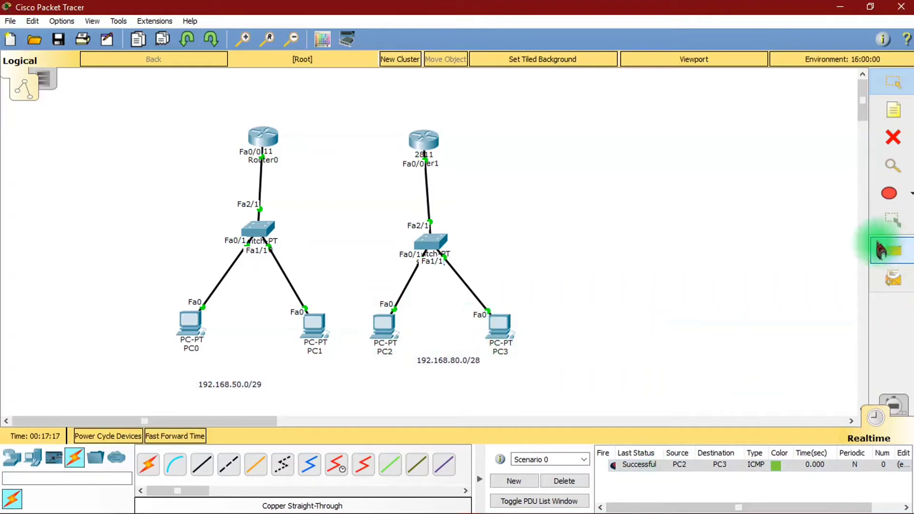
{"action": "left_click", "coordinate": [384, 323]}
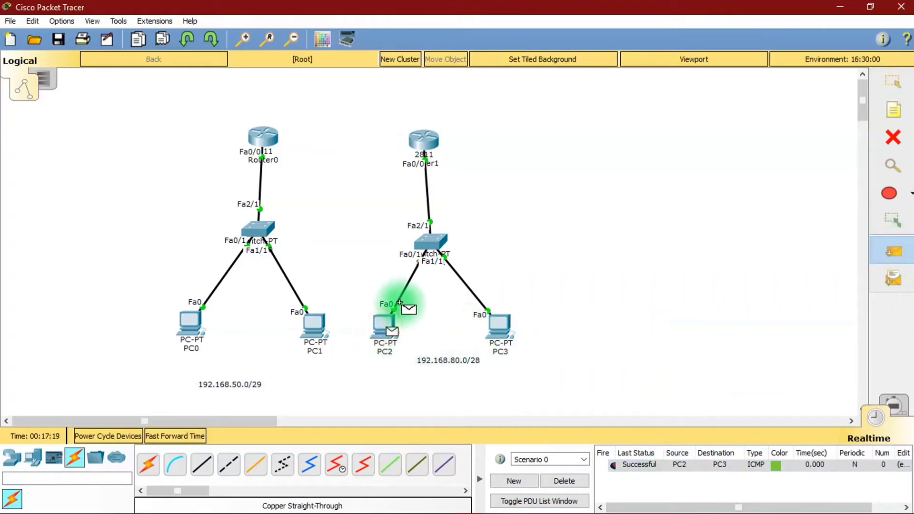
{"action": "left_click", "coordinate": [423, 137]}
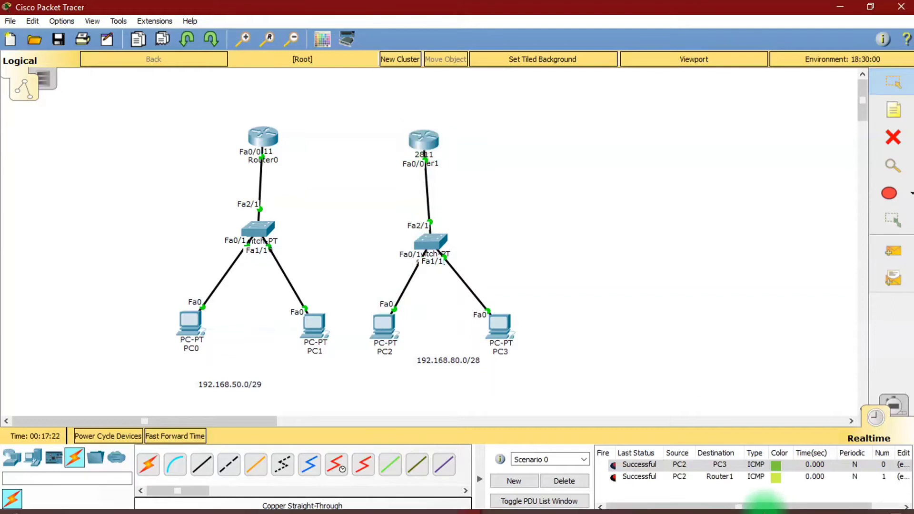
{"action": "left_click", "coordinate": [565, 482]}
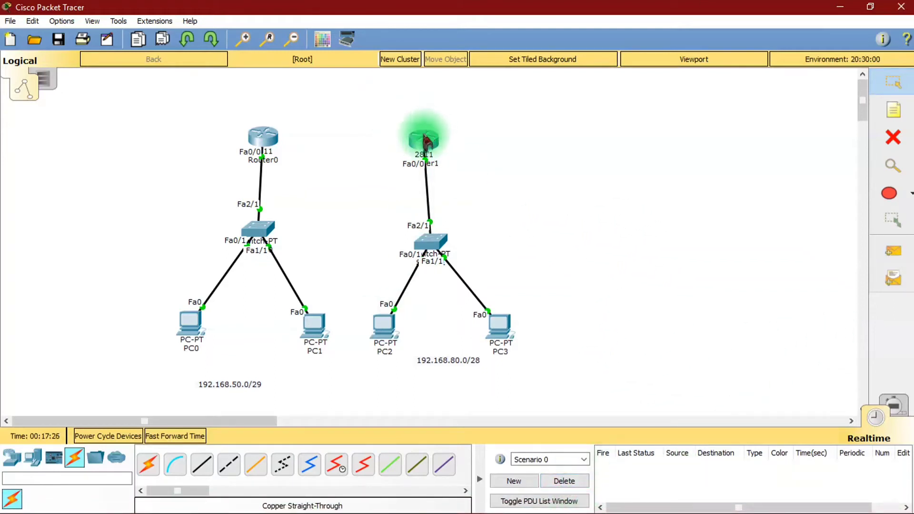
- Straighten Router1 above its switch and link FastEthernet0/1 of Router0 to FastEthernet0/1 of Router1 with a copper cross-over cable
{"action": "left_click_drag", "start_coordinate": [423, 138], "coordinate": [429, 131]}
{"action": "left_click", "coordinate": [547, 153]}
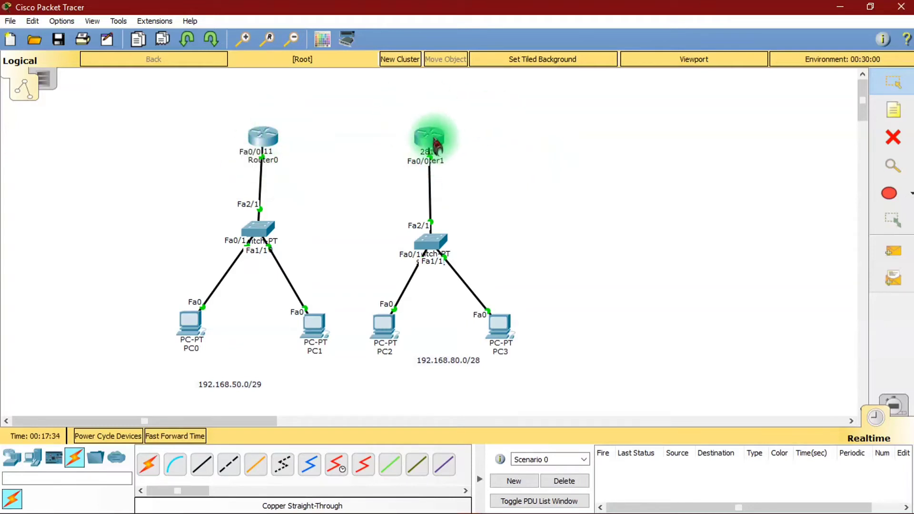
{"action": "left_click", "coordinate": [228, 464]}
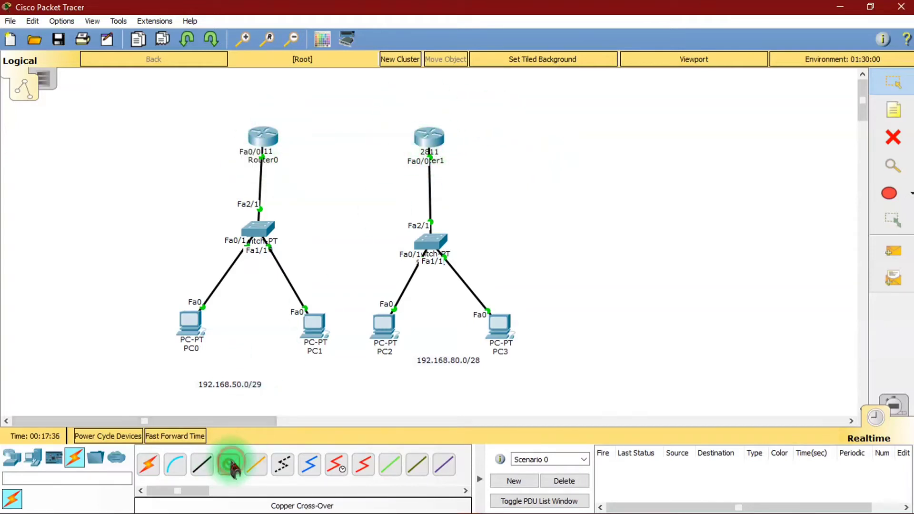
{"action": "left_click", "coordinate": [479, 478]}
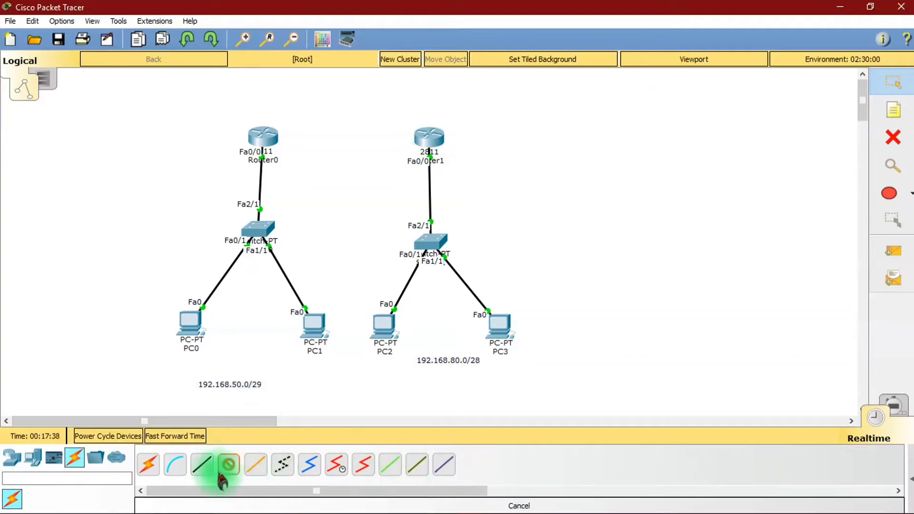
{"action": "left_click", "coordinate": [263, 138]}
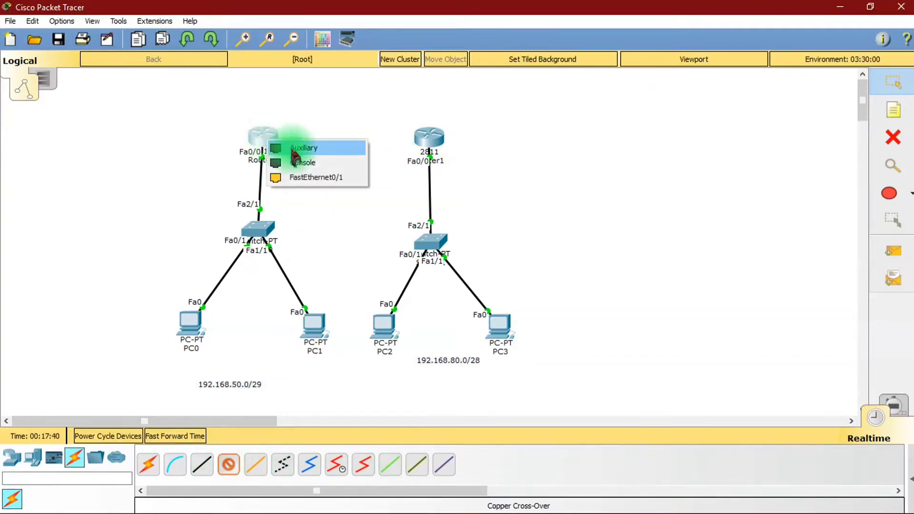
{"action": "left_click", "coordinate": [305, 182]}
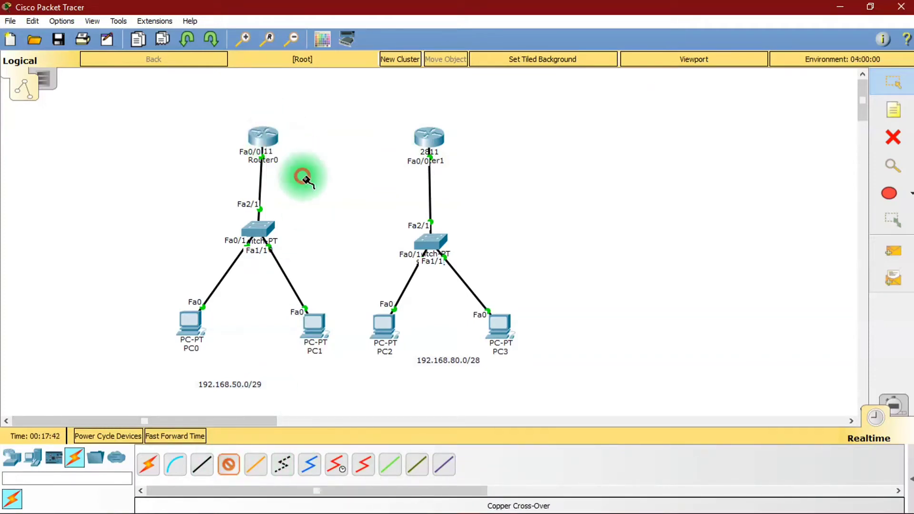
{"action": "left_click", "coordinate": [429, 138]}
{"action": "left_click", "coordinate": [458, 175]}
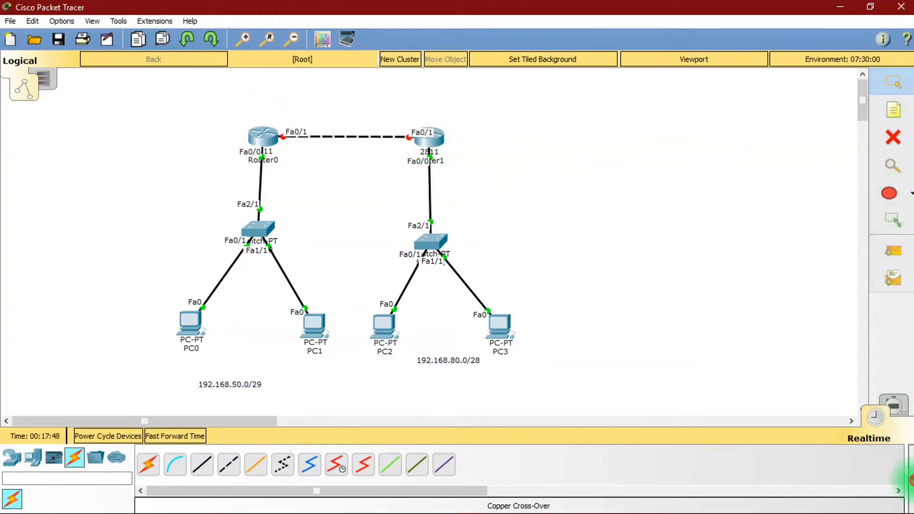
- Test connectivity between the LANs by sending two simple PDUs from PC1 to PC2, and clear the PDU list
{"action": "left_click", "coordinate": [894, 251]}
{"action": "left_click", "coordinate": [315, 323]}
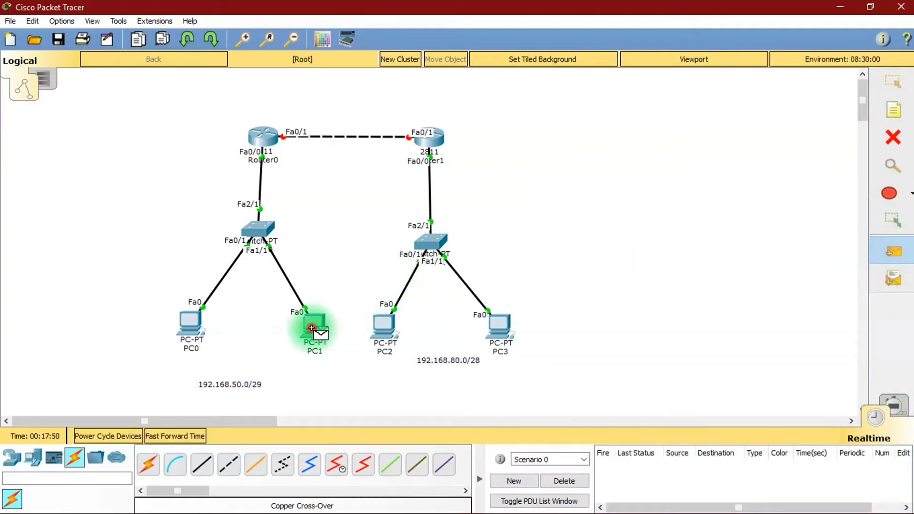
{"action": "left_click", "coordinate": [386, 326]}
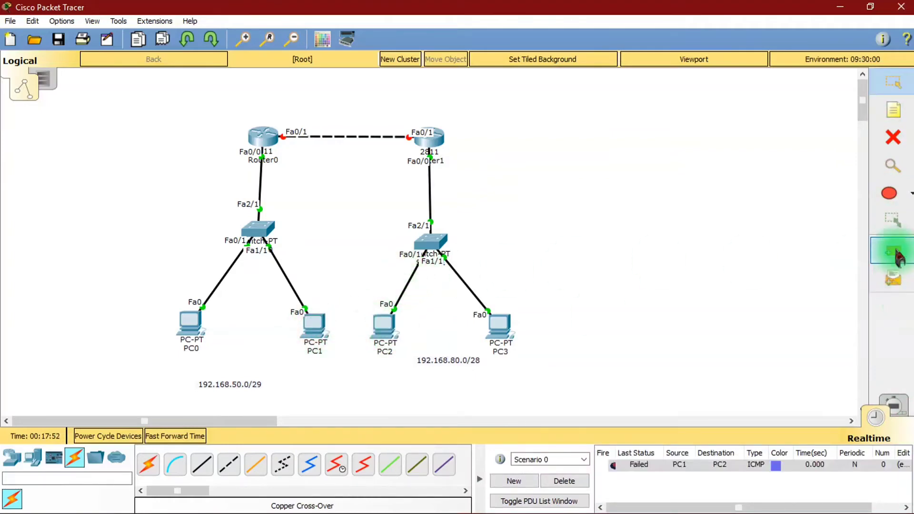
{"action": "left_click", "coordinate": [894, 250]}
{"action": "left_click", "coordinate": [313, 328]}
{"action": "left_click", "coordinate": [384, 326]}
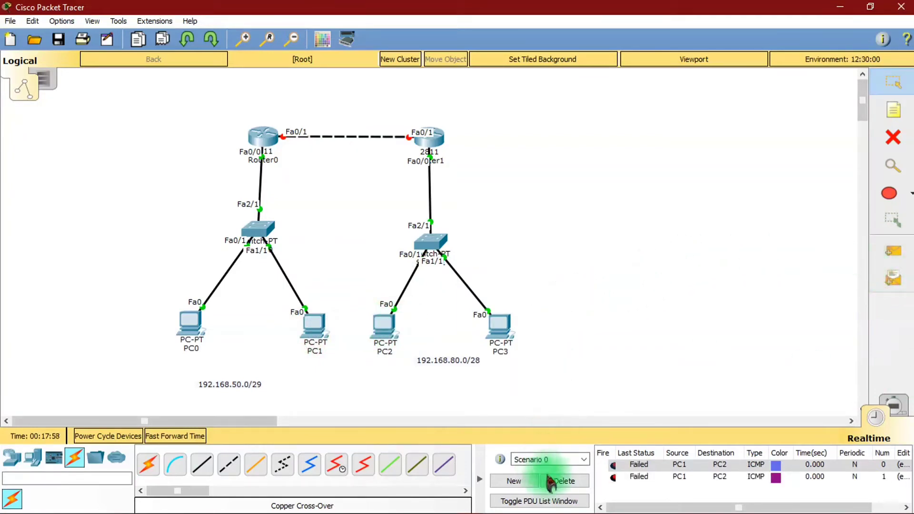
{"action": "left_click", "coordinate": [565, 482]}
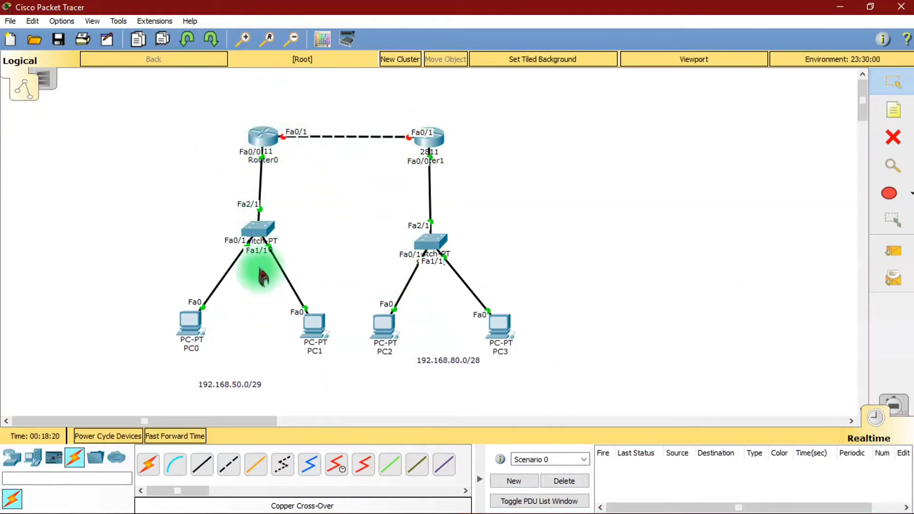
- Move the 192.168.50.0/29 label up between PC0 and PC1, and add a 192.168.10.0/30 note above the router-to-router link
{"action": "left_click_drag", "start_coordinate": [239, 386], "coordinate": [251, 355]}
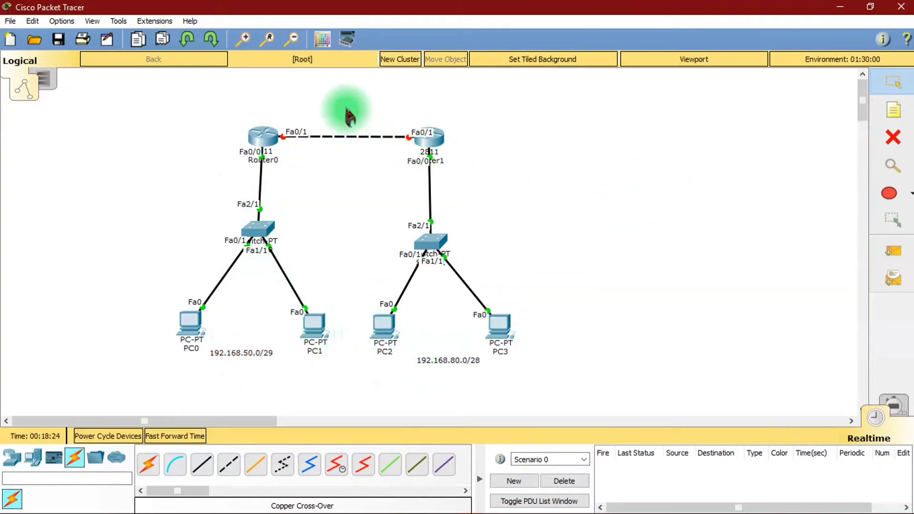
{"action": "left_click", "coordinate": [893, 108]}
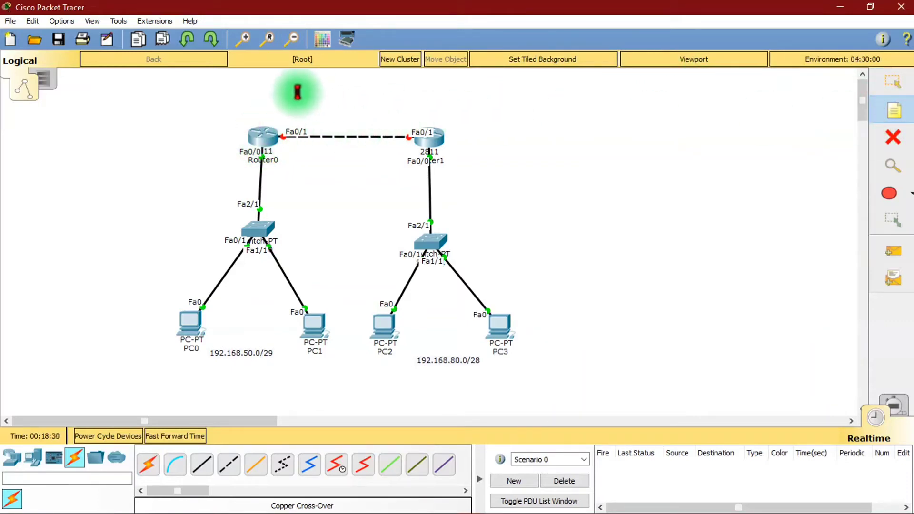
{"action": "left_click", "coordinate": [310, 97]}
{"action": "type", "text": "192.168.10.0/30"}
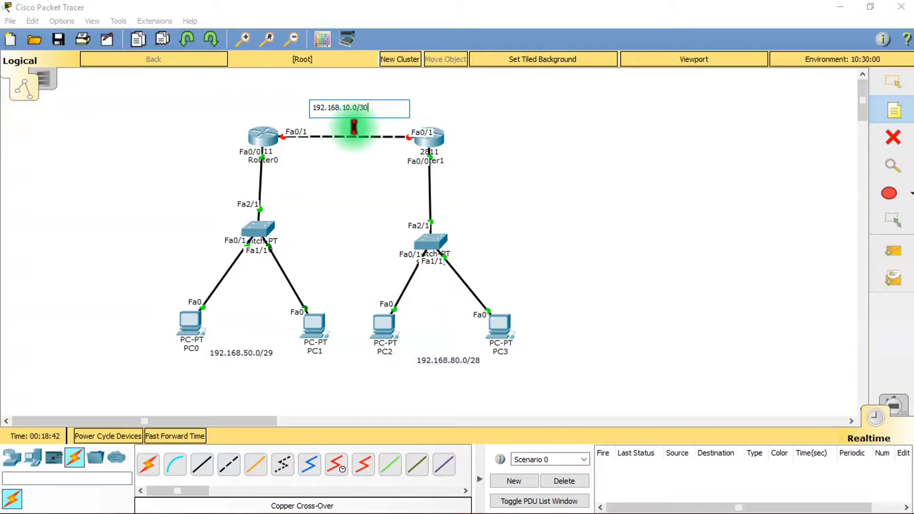
{"action": "left_click", "coordinate": [581, 137]}
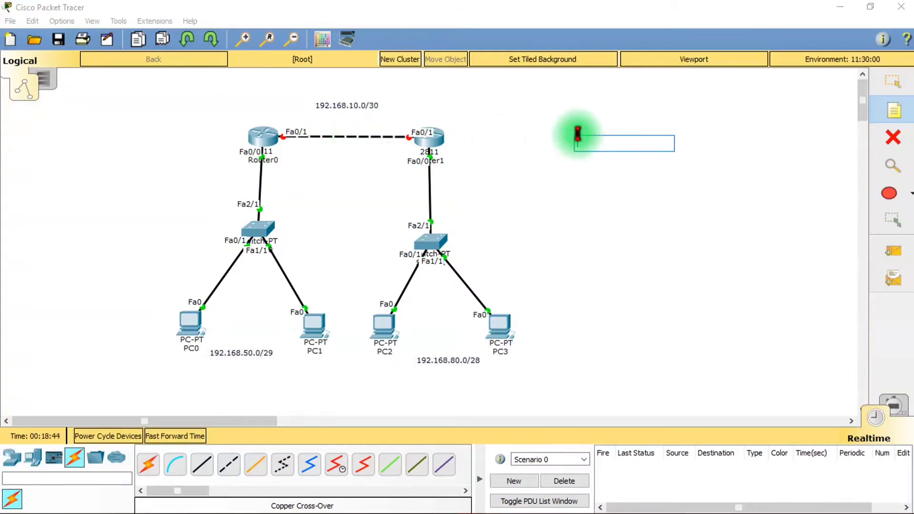
{"action": "left_click", "coordinate": [885, 83]}
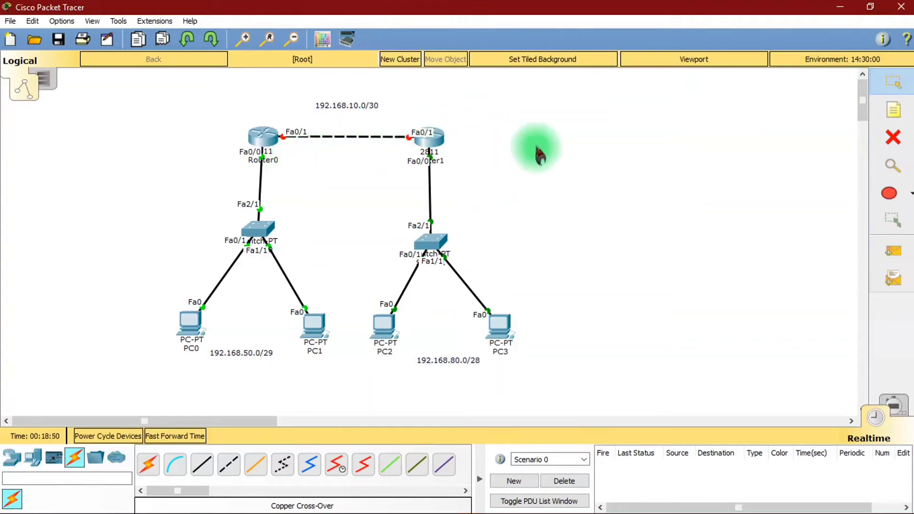
- Add a note beside Router1 reading "ip route [network addres subnet mask hop]"
{"action": "left_click", "coordinate": [893, 110]}
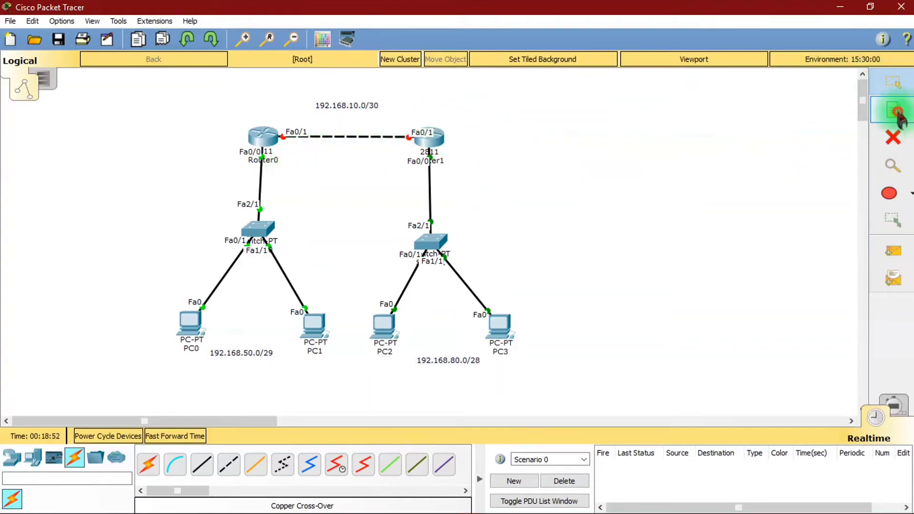
{"action": "left_click", "coordinate": [495, 160]}
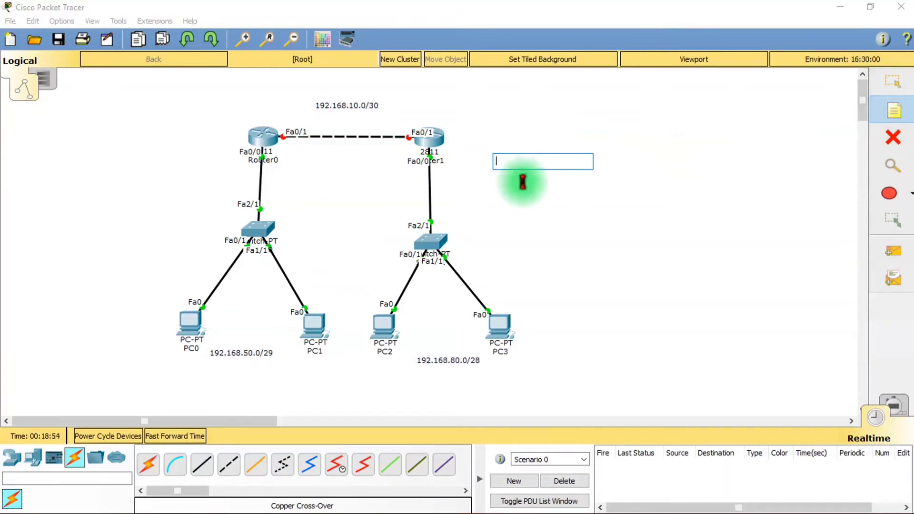
{"action": "type", "text": "ip route [network addre"}
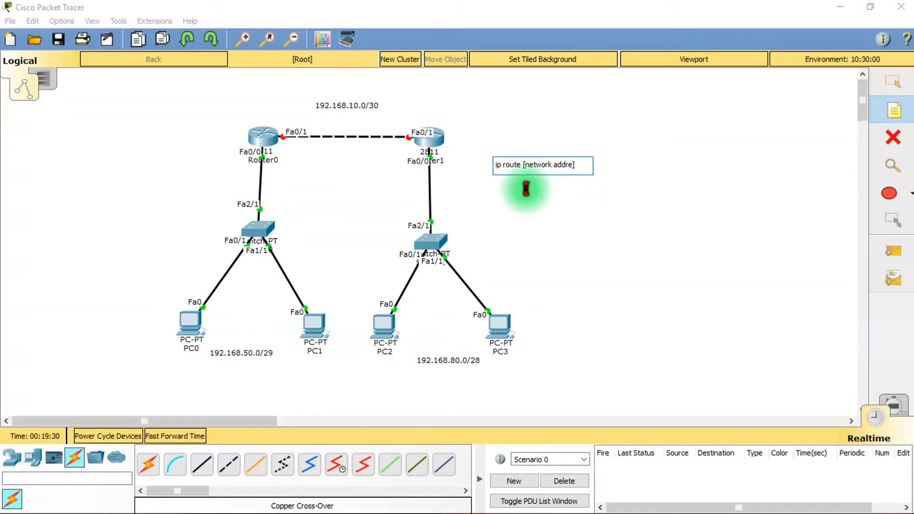
{"action": "type", "text": "ubnet mask hop"}
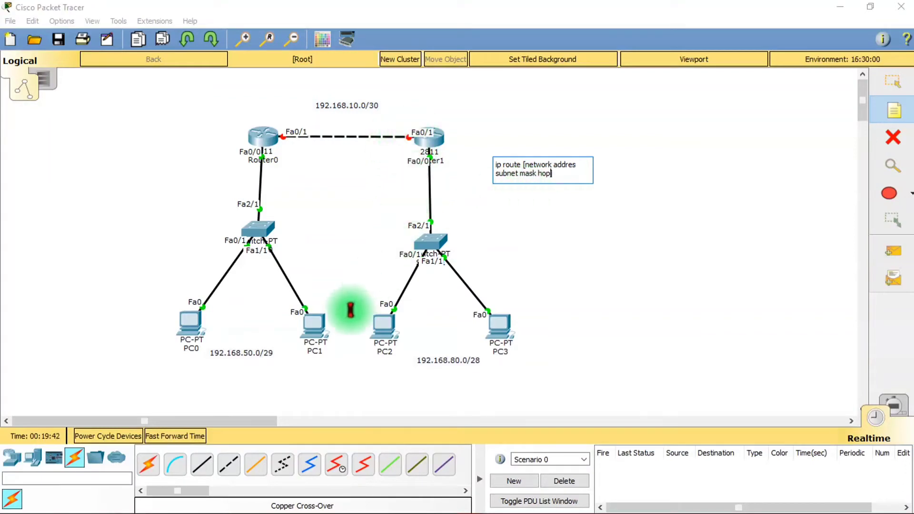
{"action": "left_click", "coordinate": [559, 256]}
{"action": "left_click", "coordinate": [886, 86]}
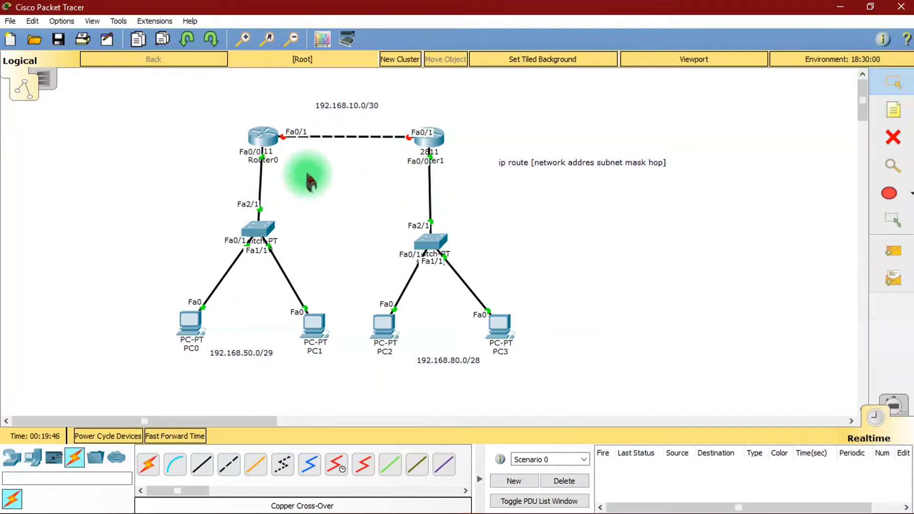
- Open Router0's command line, clear of the topology, and exit interface configuration to global configuration mode
{"action": "left_click", "coordinate": [267, 139]}
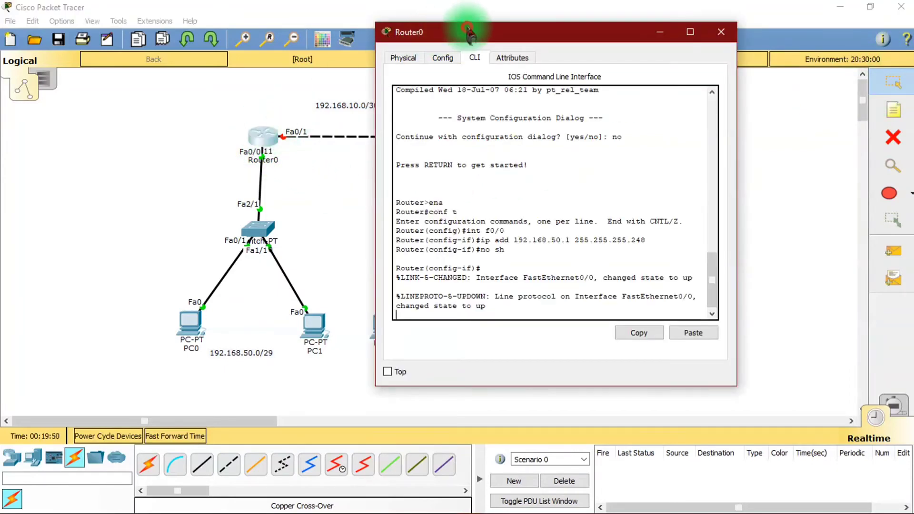
{"action": "left_click_drag", "start_coordinate": [467, 22], "coordinate": [630, 54]}
{"action": "left_click", "coordinate": [636, 328]}
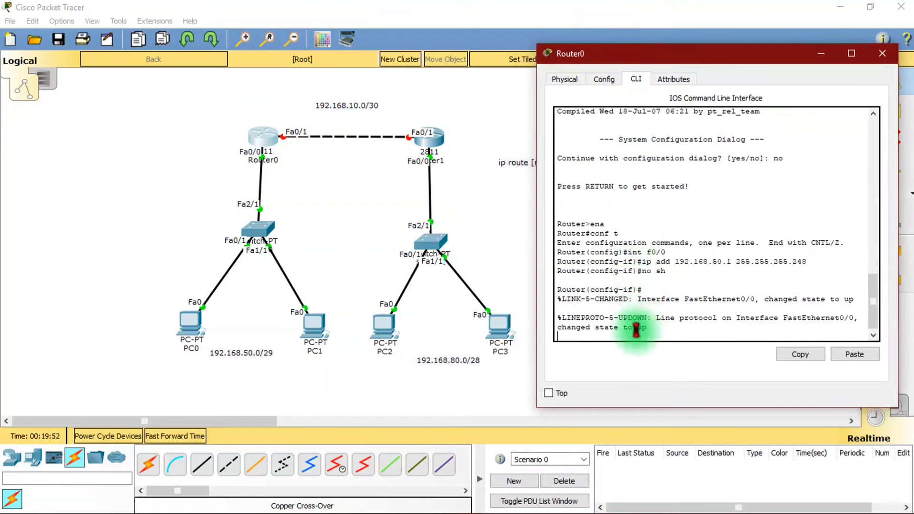
{"action": "key", "text": "Return"}
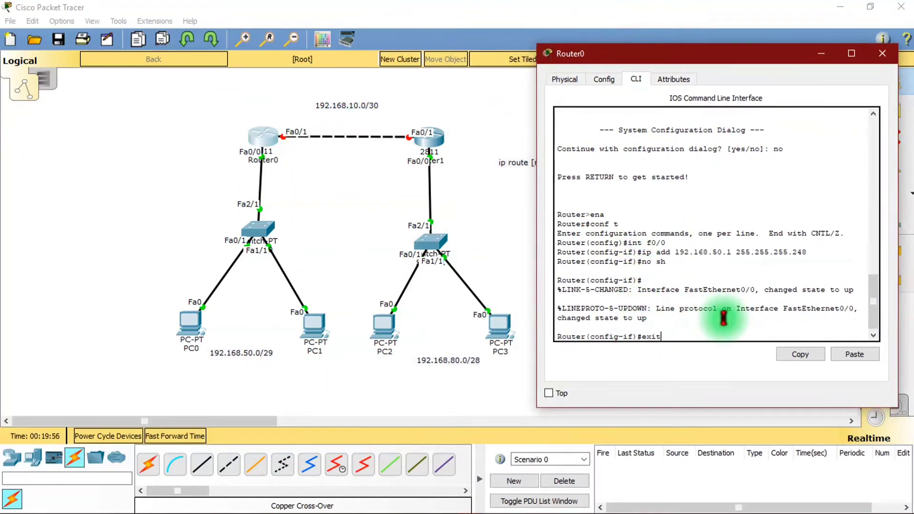
{"action": "type", "text": "exit"}
{"action": "key", "text": "Return"}
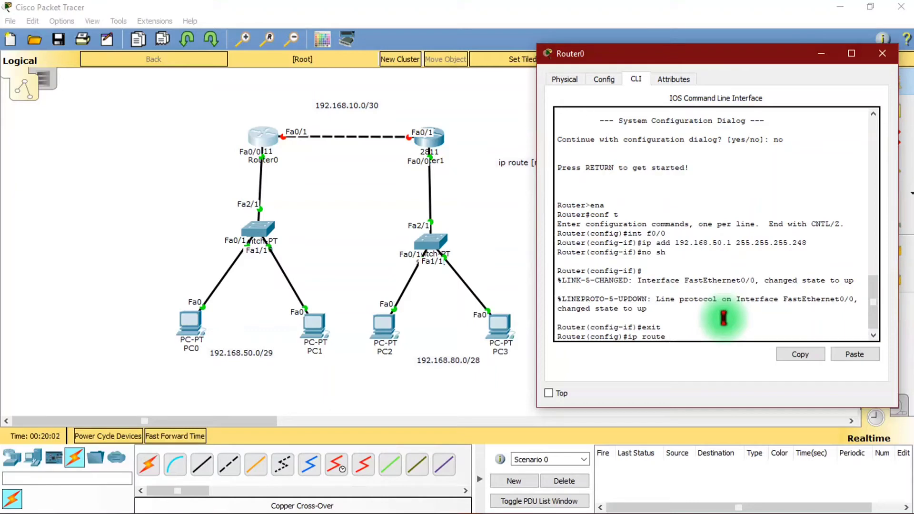
- Add a static route on Router0 to 192.168.80.0 255.255.255.240 via 192.168.10.2, checking Router1's port summary before submitting it
{"action": "left_click_drag", "start_coordinate": [723, 318], "coordinate": [562, 361]}
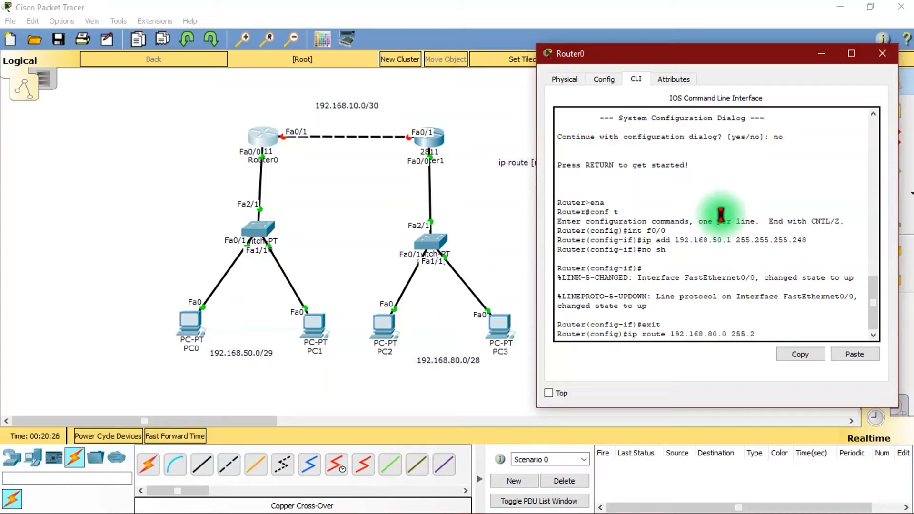
{"action": "type", "text": ".240"}
{"action": "type", "text": "192.168.10.2"}
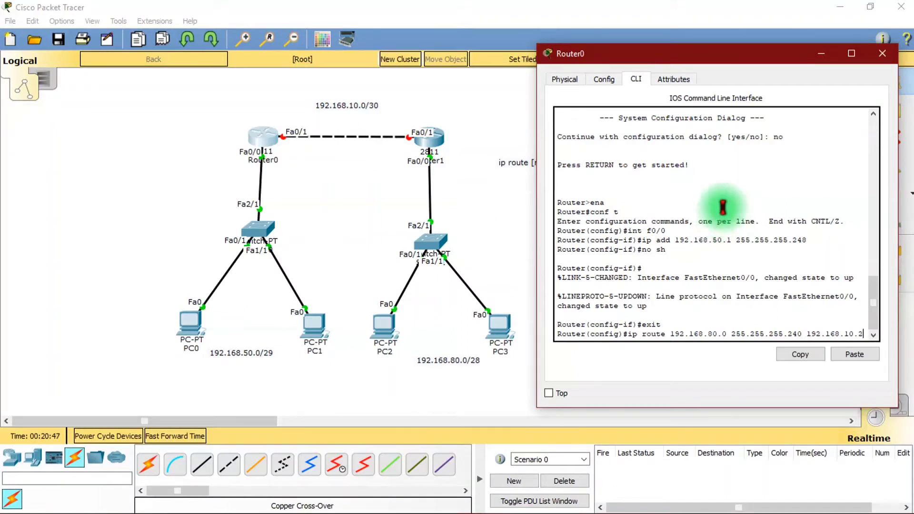
{"action": "left_click_drag", "start_coordinate": [699, 65], "coordinate": [658, 224]}
{"action": "left_click", "coordinate": [563, 113]}
{"action": "left_click", "coordinate": [435, 153]}
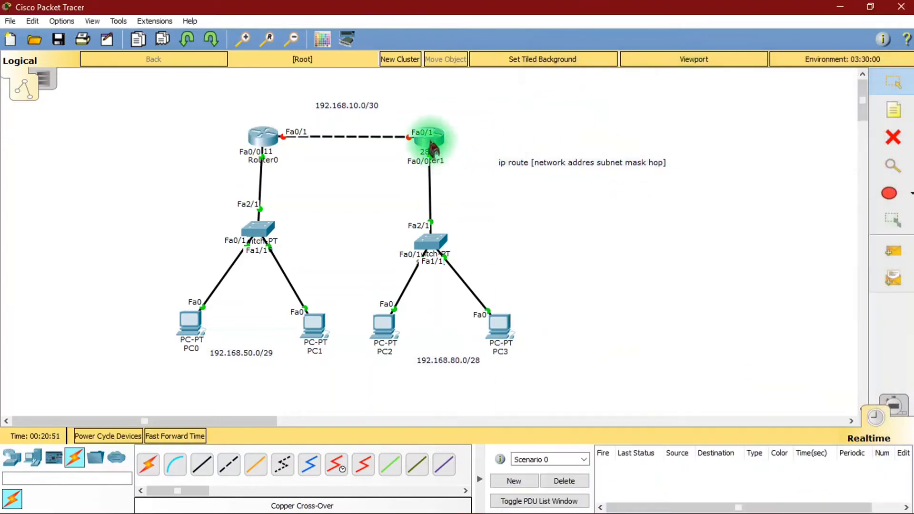
{"action": "mouse_move", "coordinate": [433, 150]}
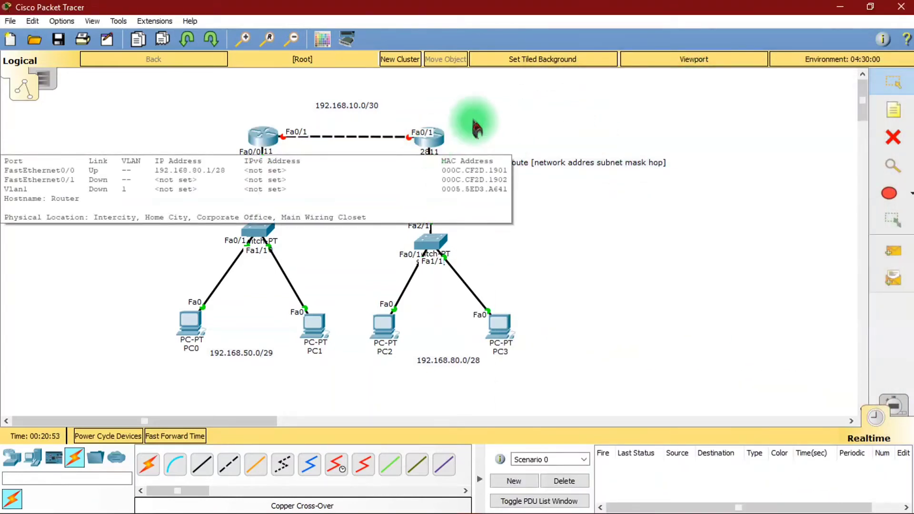
{"action": "left_click", "coordinate": [268, 142]}
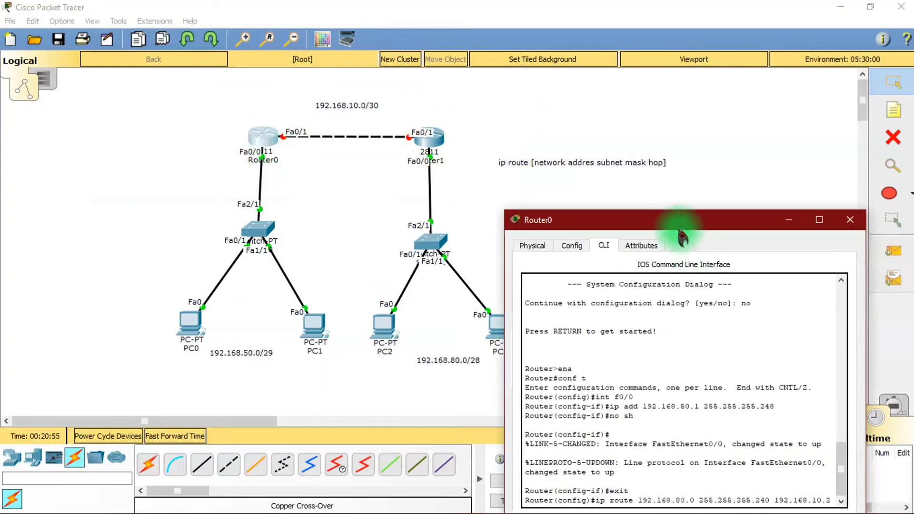
{"action": "left_click_drag", "start_coordinate": [679, 220], "coordinate": [653, 90]}
{"action": "left_click", "coordinate": [819, 385]}
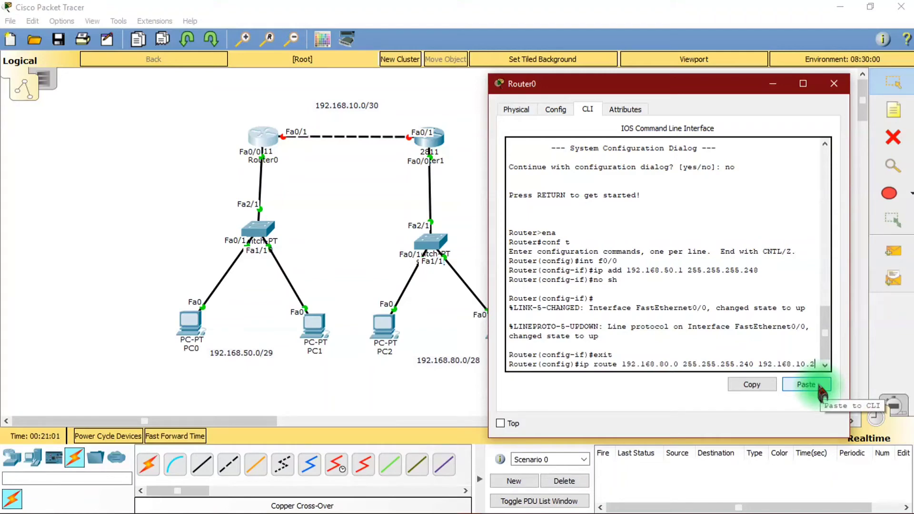
{"action": "key", "text": "Return"}
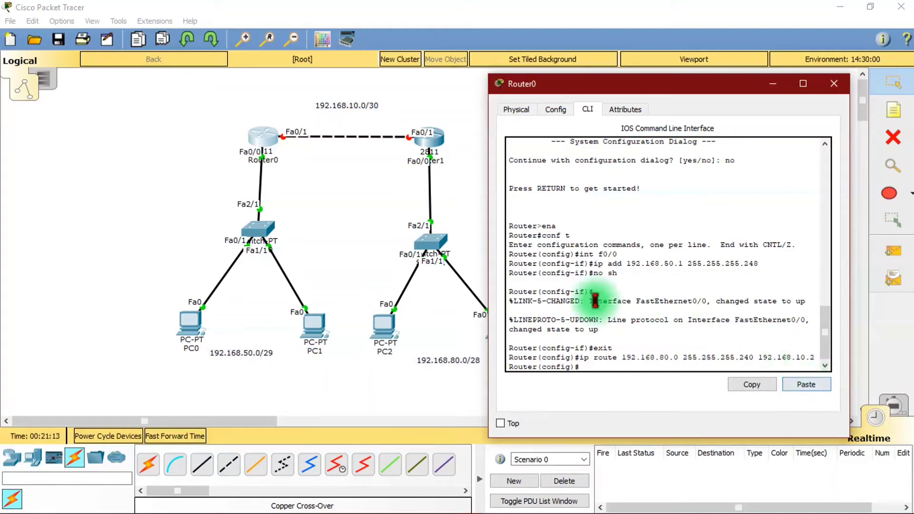
- Assign IP address 192.168.10.1 with subnet mask 255.255.255.252 to Router0's interface f0/1
{"action": "left_click", "coordinate": [258, 139]}
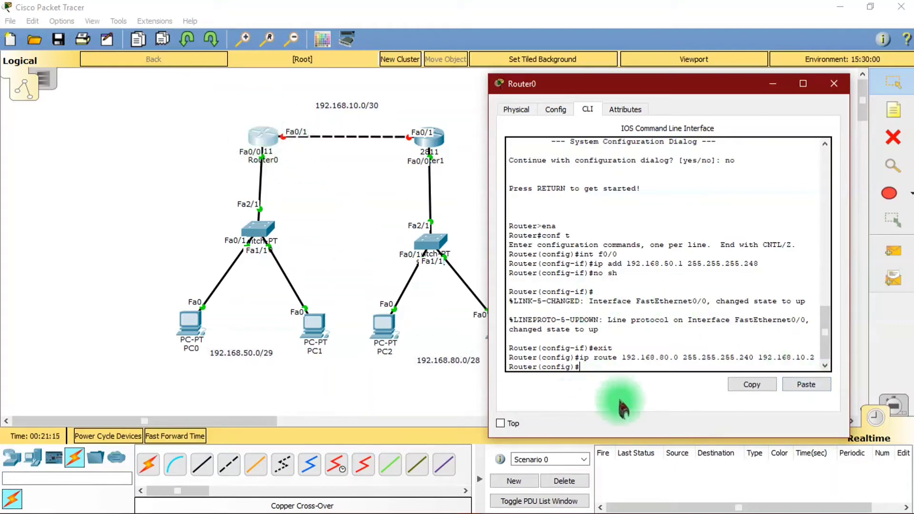
{"action": "type", "text": "int f0/1"}
{"action": "key", "text": "Return"}
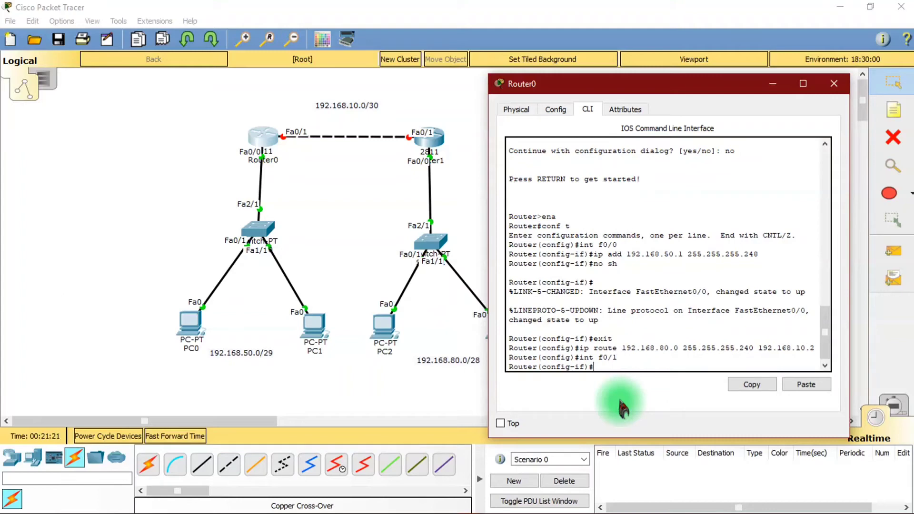
{"action": "type", "text": "ip add 192.168.10.1 255.255"}
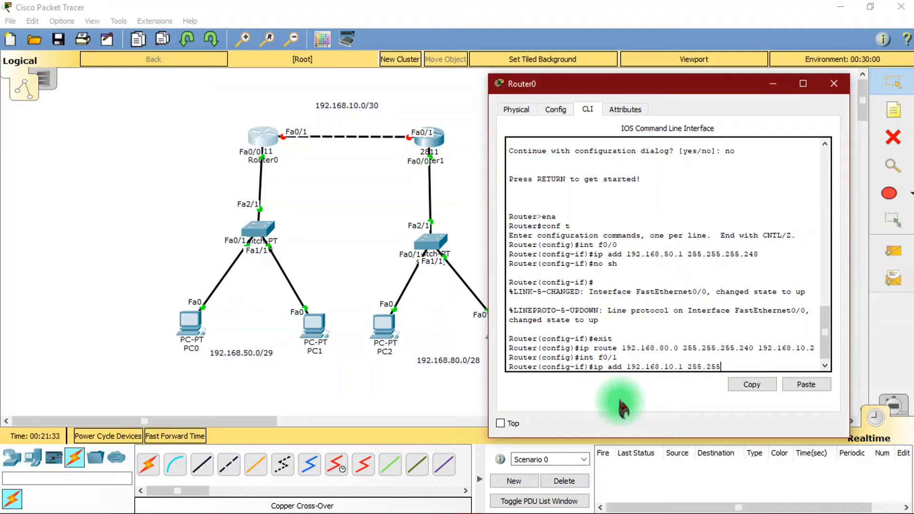
{"action": "type", "text": ".255.252"}
{"action": "key", "text": "Return"}
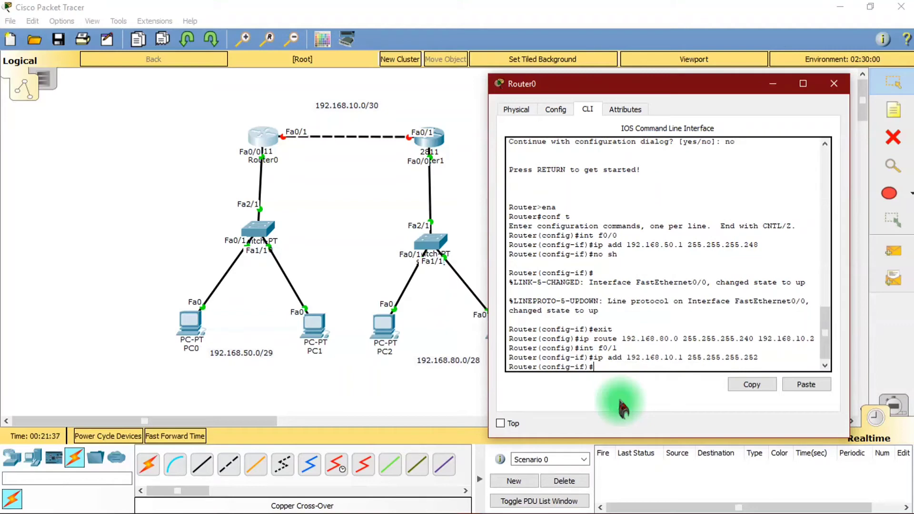
- Enable Router0's interface f0/1 with no shutdown and return to the topology
{"action": "type", "text": "no sh"}
{"action": "key", "text": "Return"}
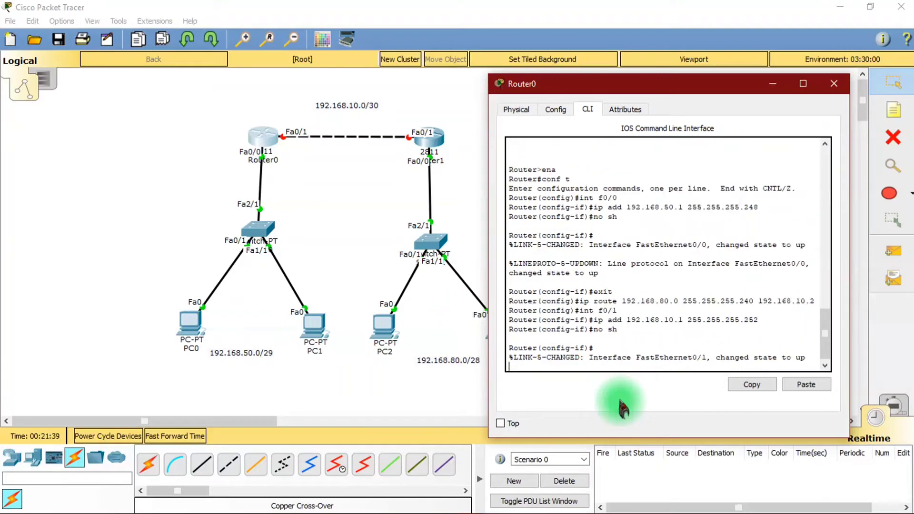
{"action": "left_click", "coordinate": [465, 143]}
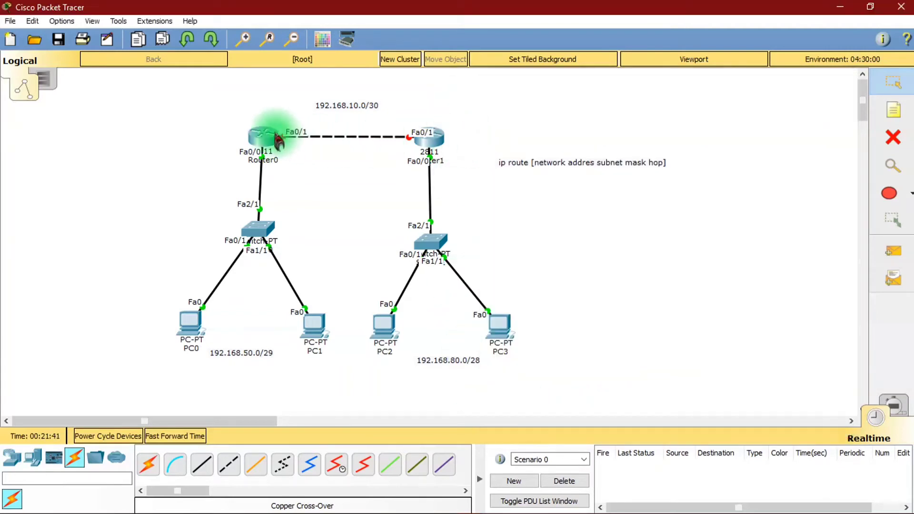
{"action": "mouse_move", "coordinate": [274, 140]}
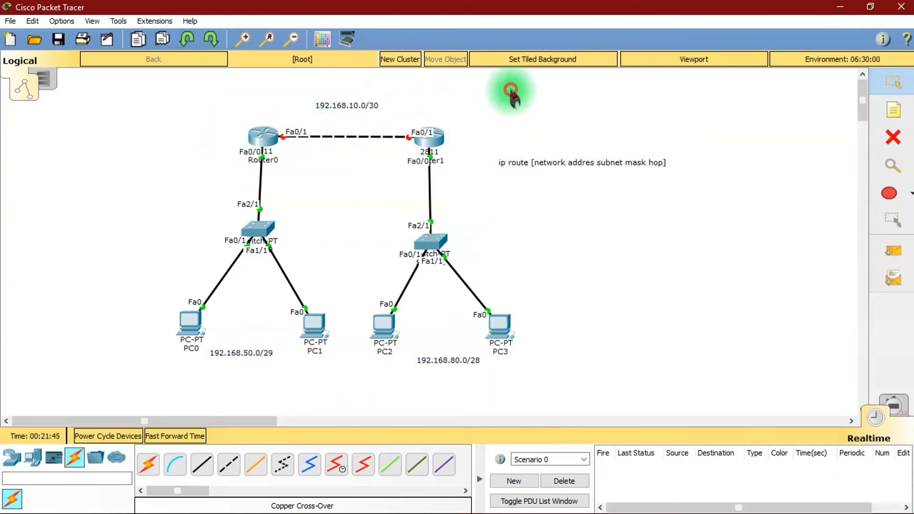
- Open Router1's command line and exit interface configuration to global configuration mode
{"action": "left_click", "coordinate": [439, 142]}
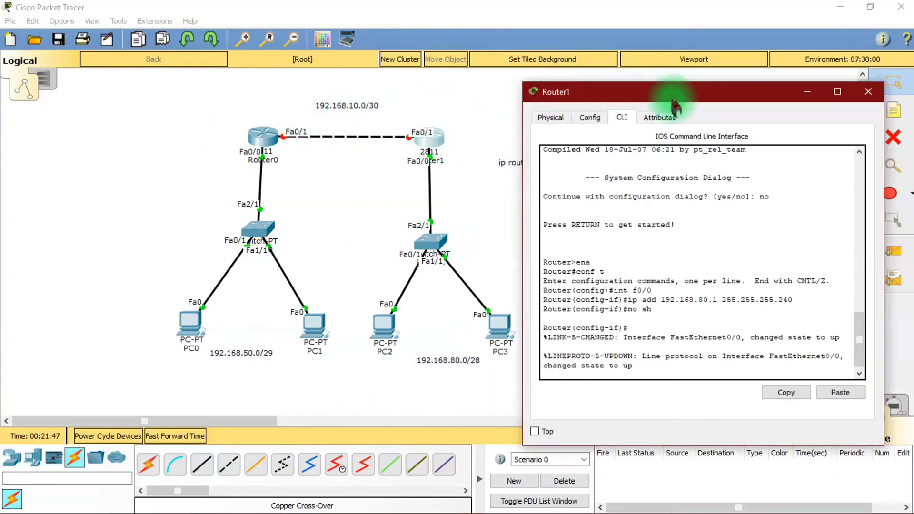
{"action": "key", "text": "Return"}
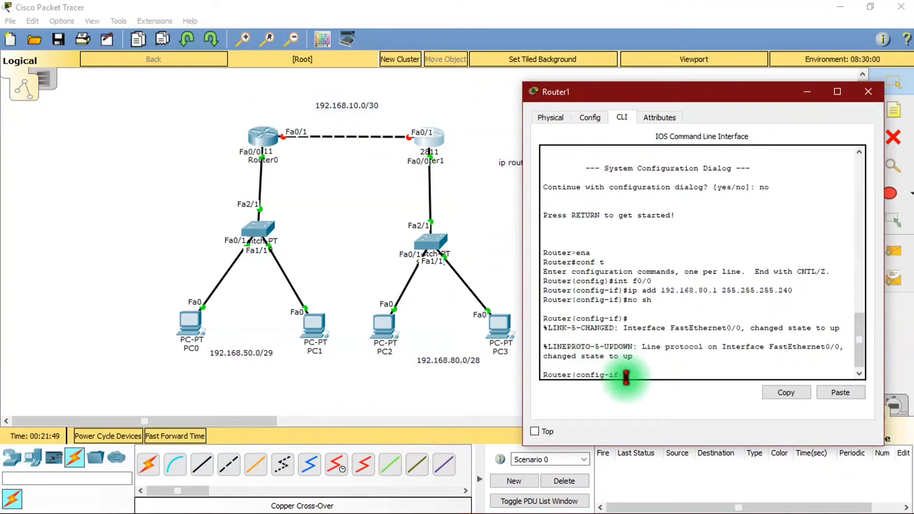
{"action": "type", "text": "exit"}
{"action": "key", "text": "Return"}
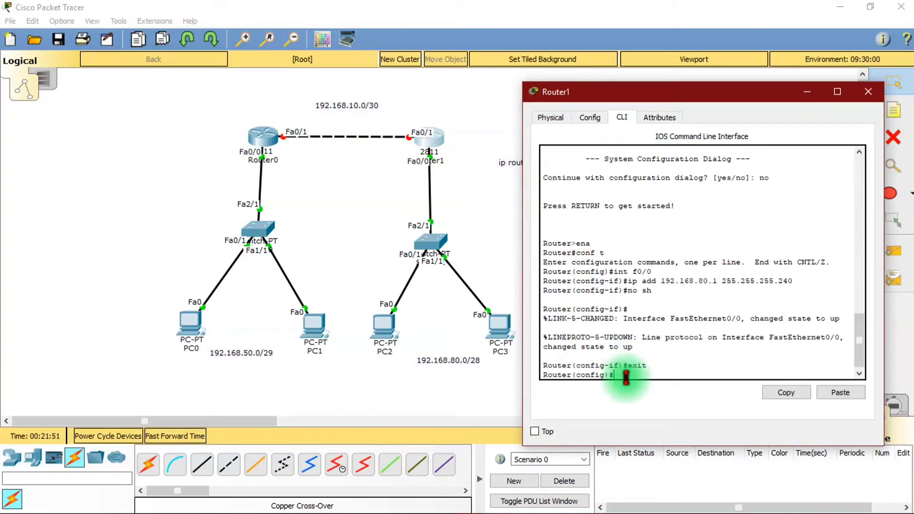
- Assign IP address 192.168.10.2 with subnet mask 255.255.255.252 to Router1's interface f0/1 and enable it with no shutdown
{"action": "type", "text": "int"}
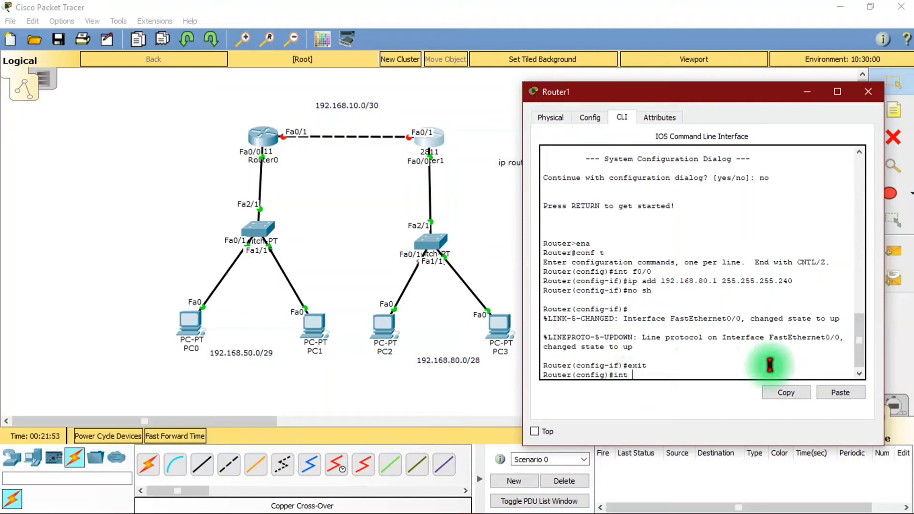
{"action": "type", "text": " f0/1"}
{"action": "key", "text": "Return"}
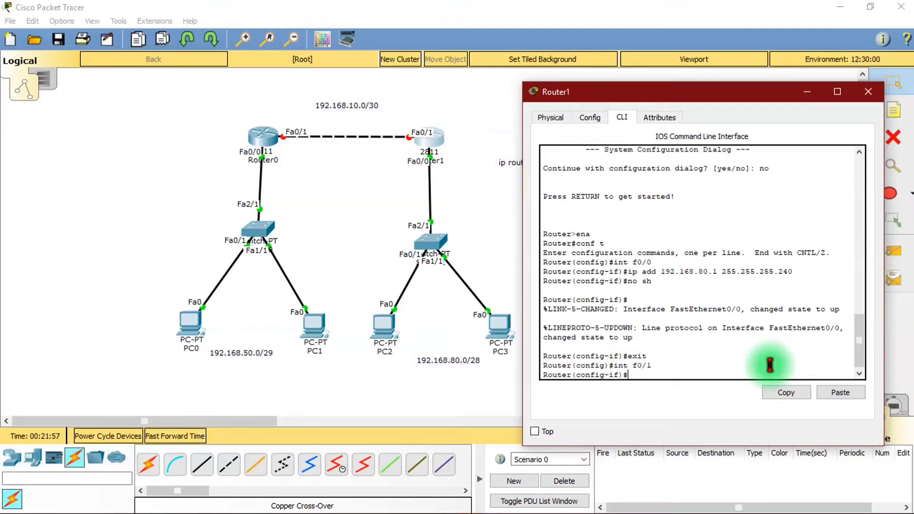
{"action": "type", "text": "ip add 192.168.10.2 2"}
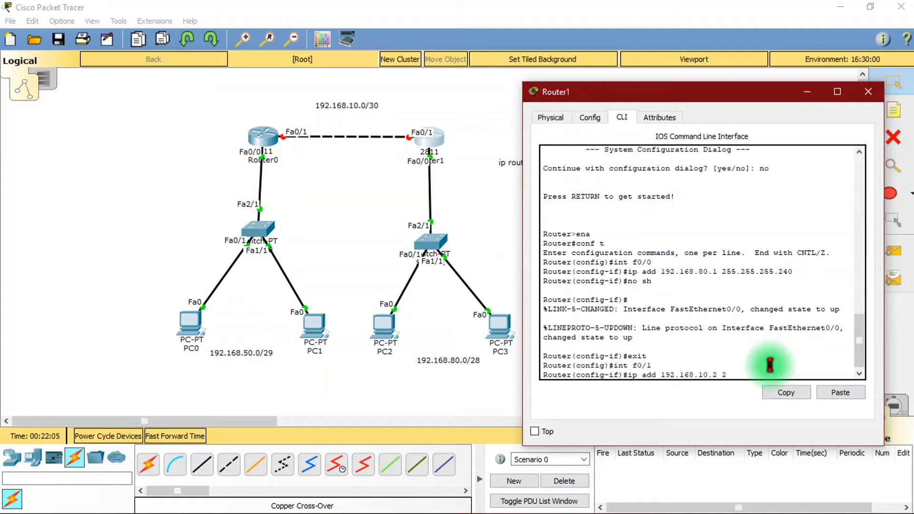
{"action": "type", "text": "55.255.255.252"}
{"action": "key", "text": "Return"}
{"action": "type", "text": "no sh"}
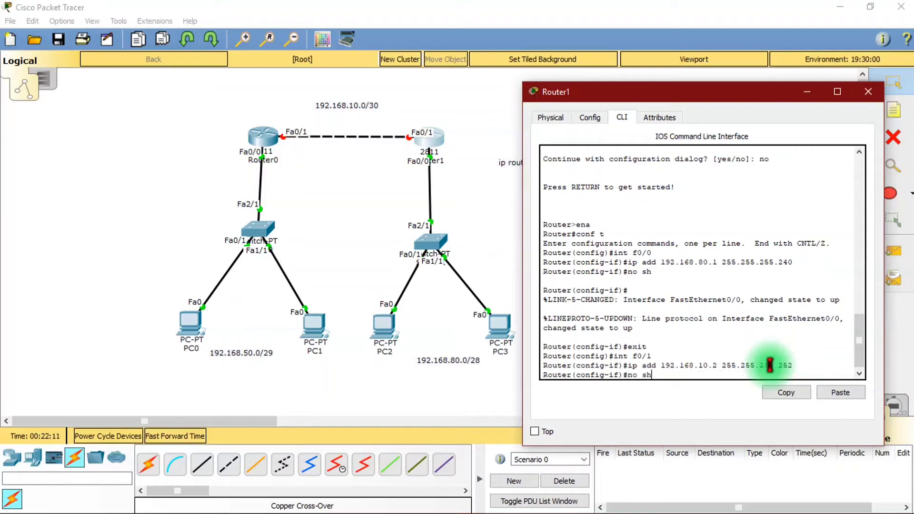
{"action": "key", "text": "Return"}
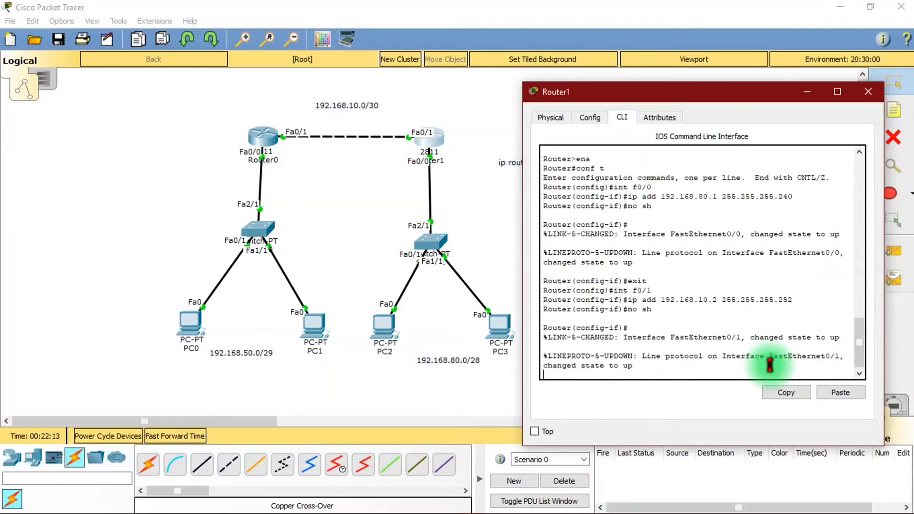
- Add a static route on Router1 to 192.168.50.0 255.255.255.248 via 192.168.10.1 from global configuration mode, and return to the topology
{"action": "key", "text": "Return"}
{"action": "type", "text": "exit"}
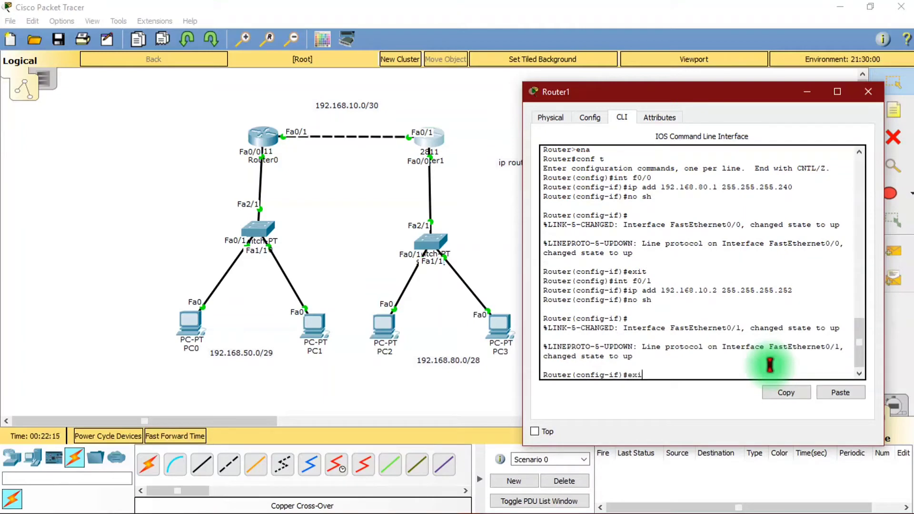
{"action": "key", "text": "Return"}
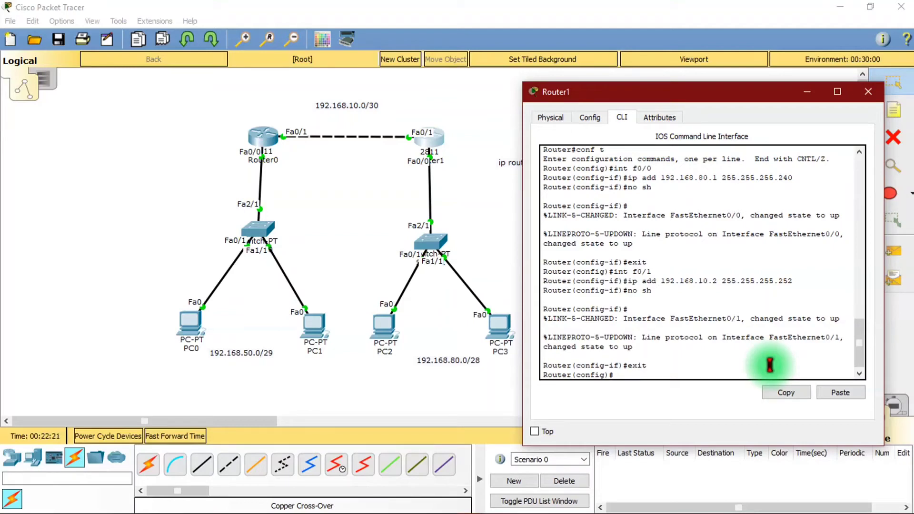
{"action": "type", "text": "ip route"}
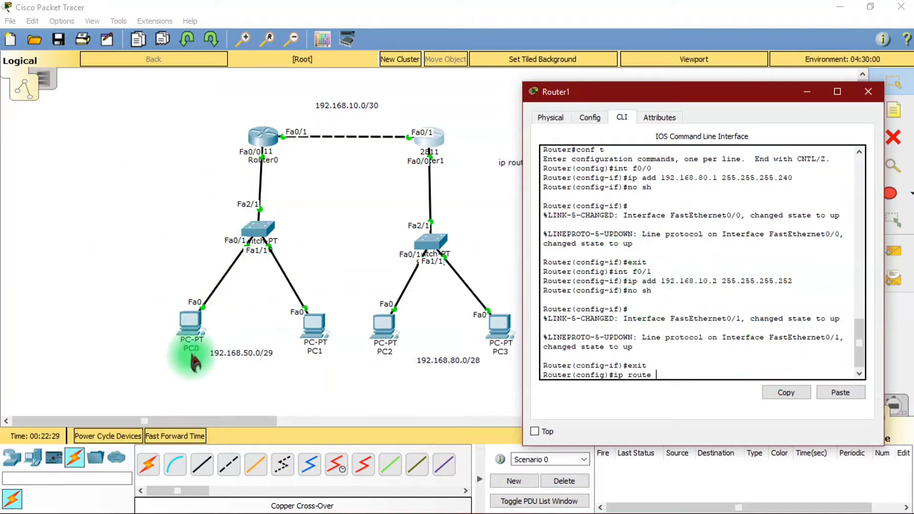
{"action": "type", "text": "1"}
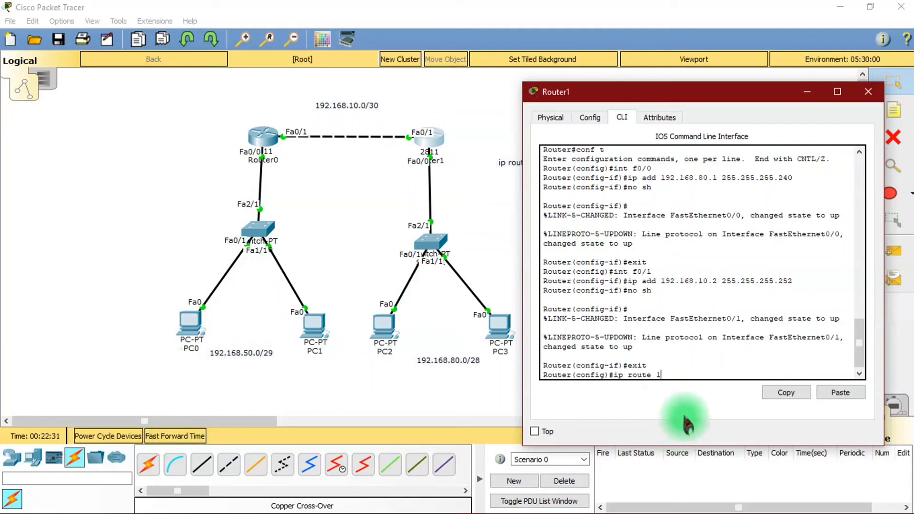
{"action": "type", "text": "92.168.50.0 255.255.255"}
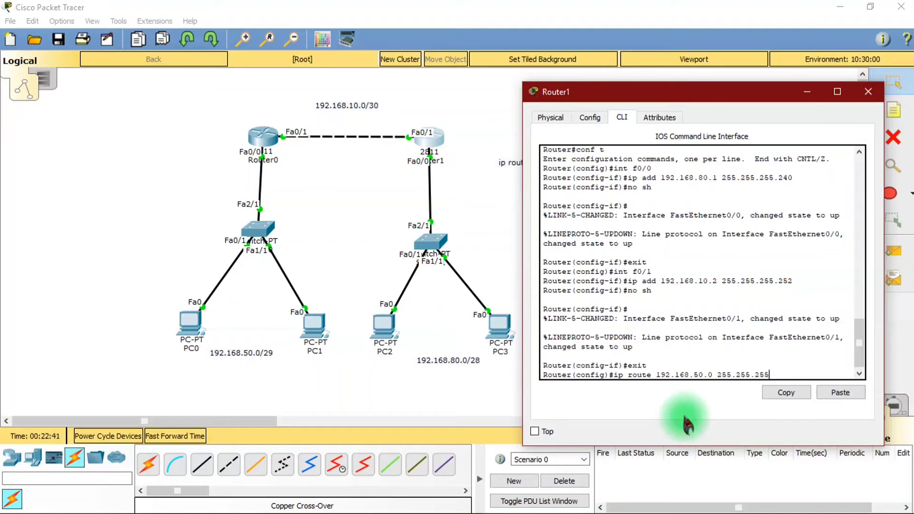
{"action": "type", "text": ".248 192.168.10.1"}
{"action": "key", "text": "Return"}
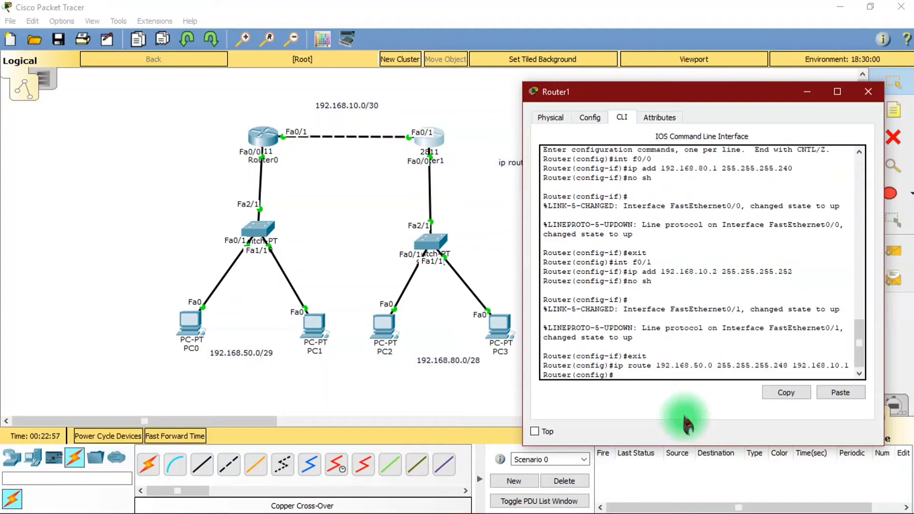
{"action": "left_click", "coordinate": [807, 92]}
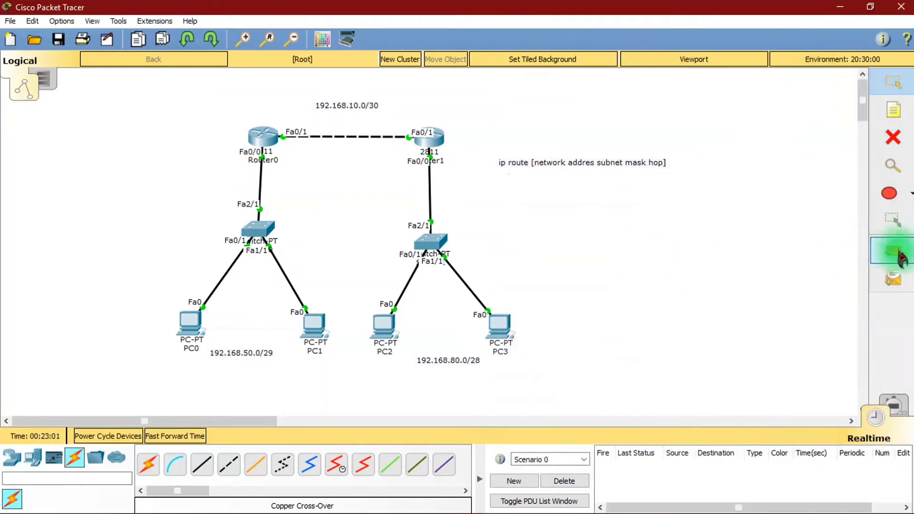
- Test the link between the routers by sending two simple PDUs from Router0 to Router1
{"action": "left_click", "coordinate": [892, 251]}
{"action": "left_click", "coordinate": [263, 138]}
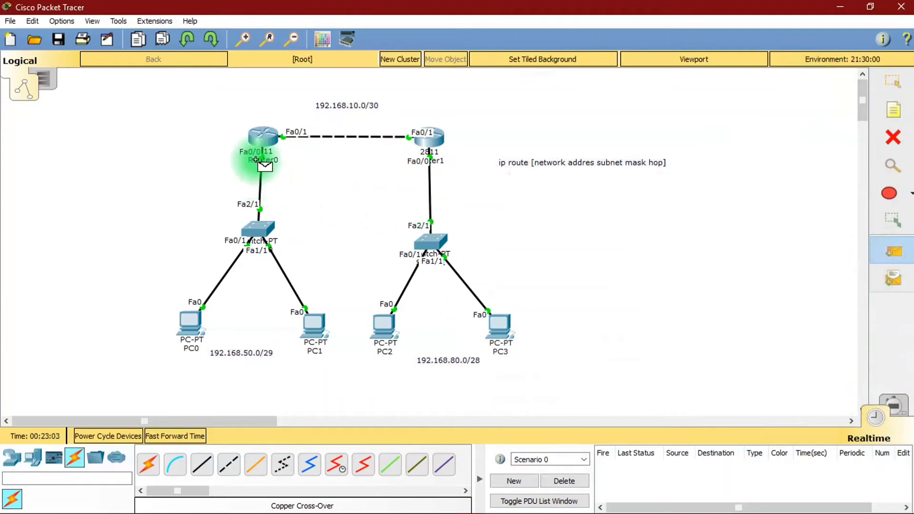
{"action": "left_click", "coordinate": [429, 139]}
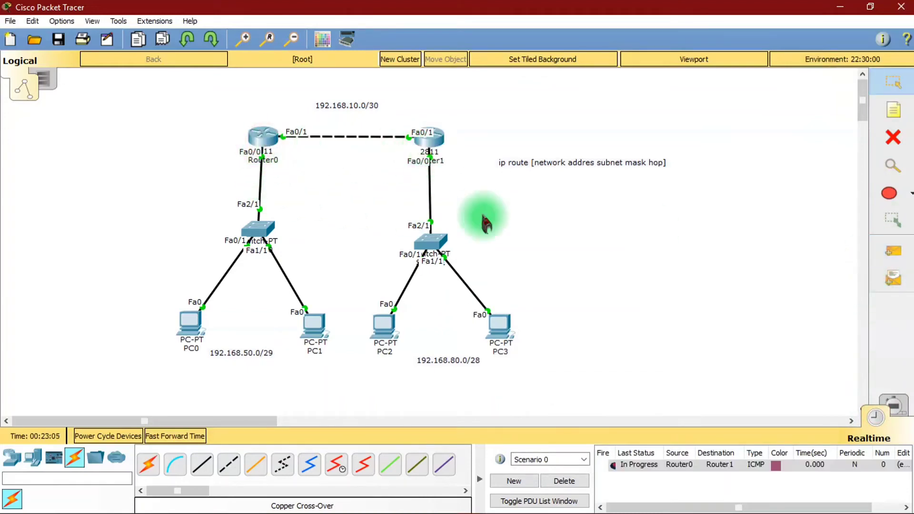
{"action": "left_click", "coordinate": [892, 251]}
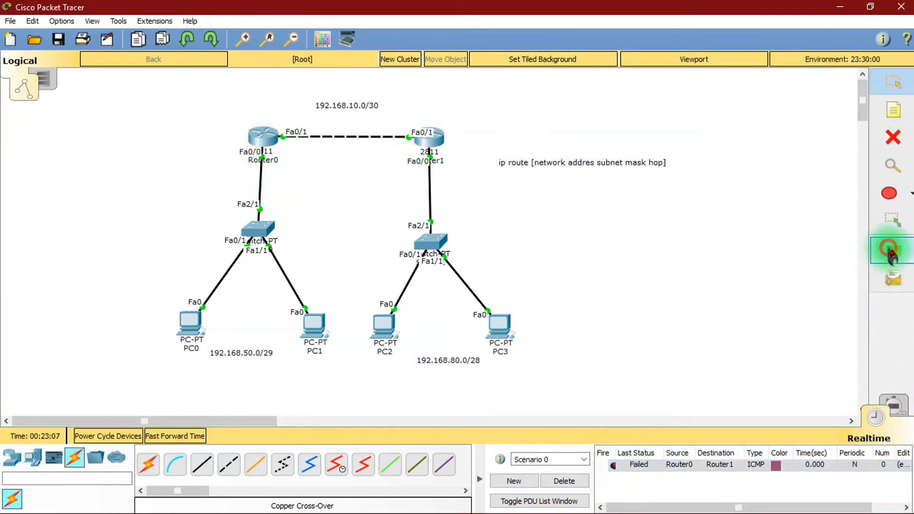
{"action": "left_click", "coordinate": [313, 168]}
{"action": "left_click", "coordinate": [262, 136]}
{"action": "left_click", "coordinate": [428, 138]}
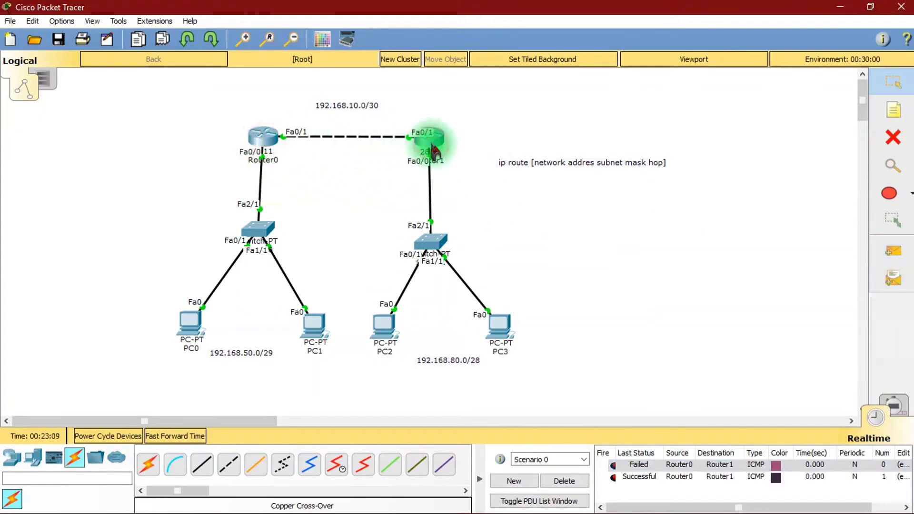
{"action": "left_click", "coordinate": [632, 446]}
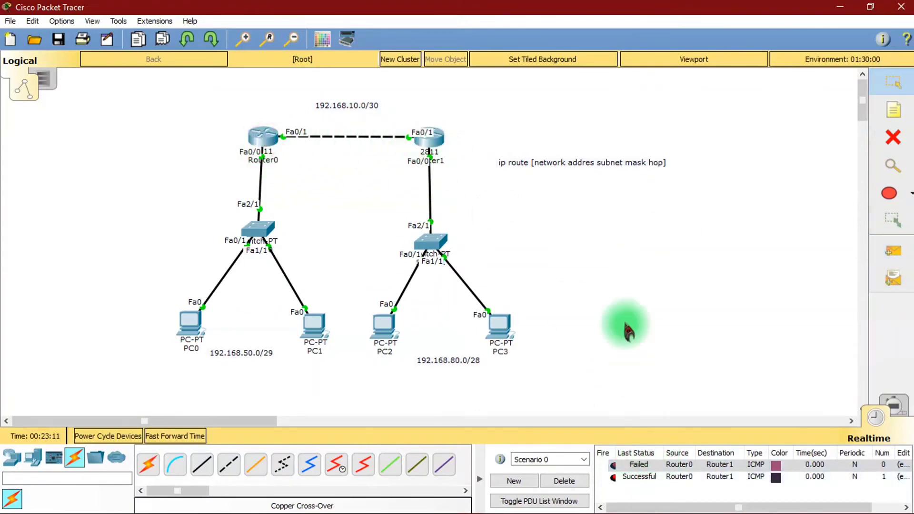
- Test communication between the LANs with simple PDUs from PC0 to PC2 and from PC1 to PC3
{"action": "left_click", "coordinate": [893, 251]}
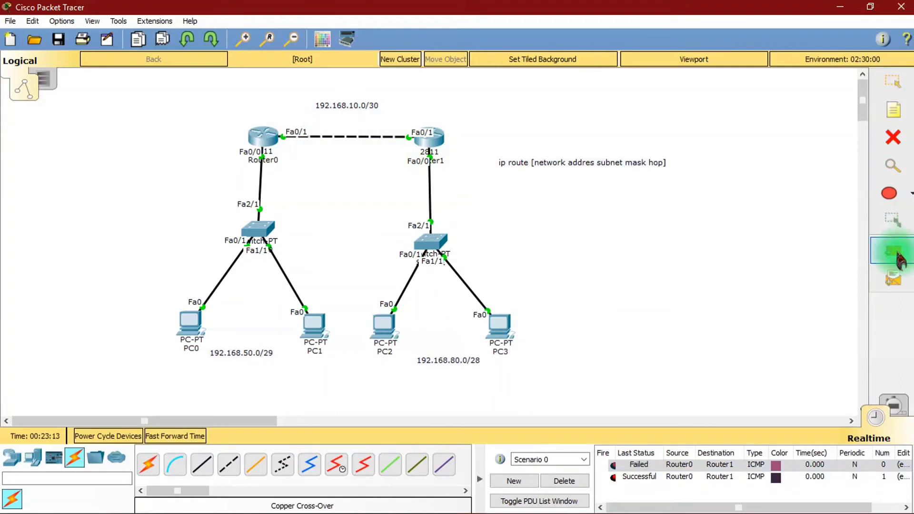
{"action": "left_click", "coordinate": [661, 265]}
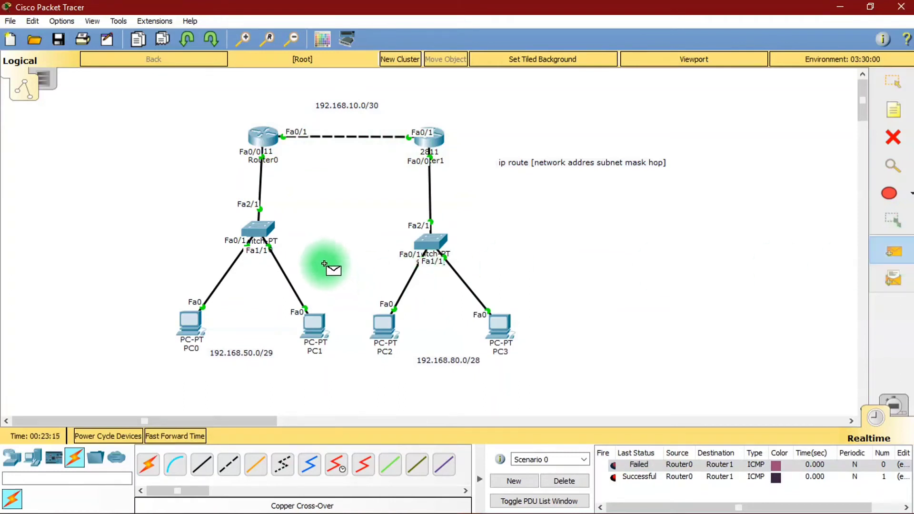
{"action": "left_click", "coordinate": [193, 318]}
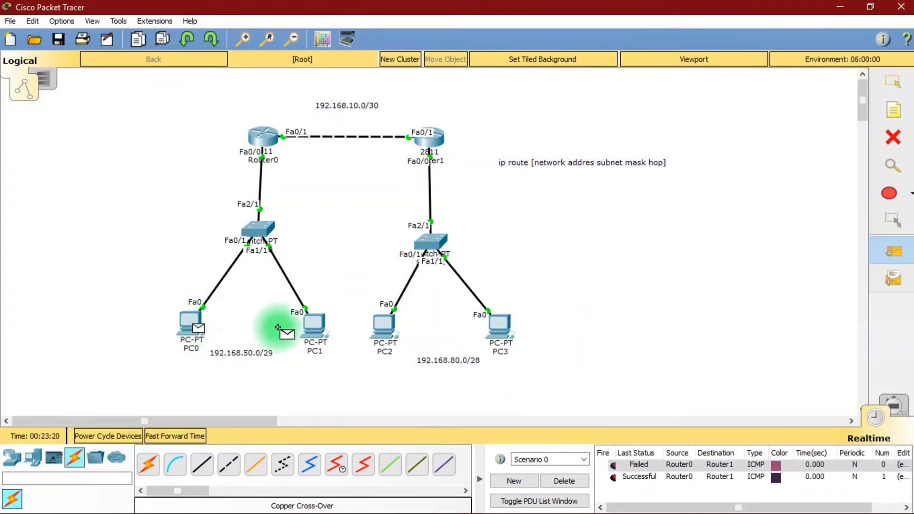
{"action": "left_click", "coordinate": [382, 324]}
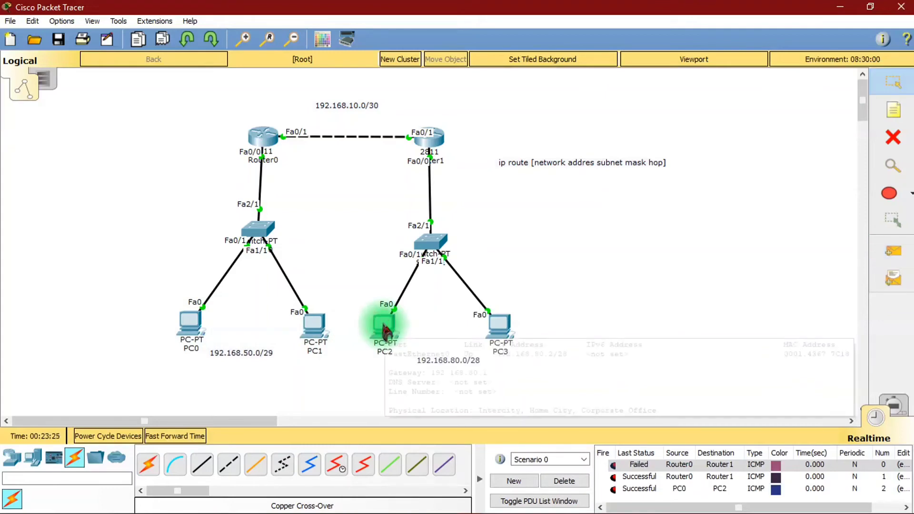
{"action": "left_click", "coordinate": [893, 250]}
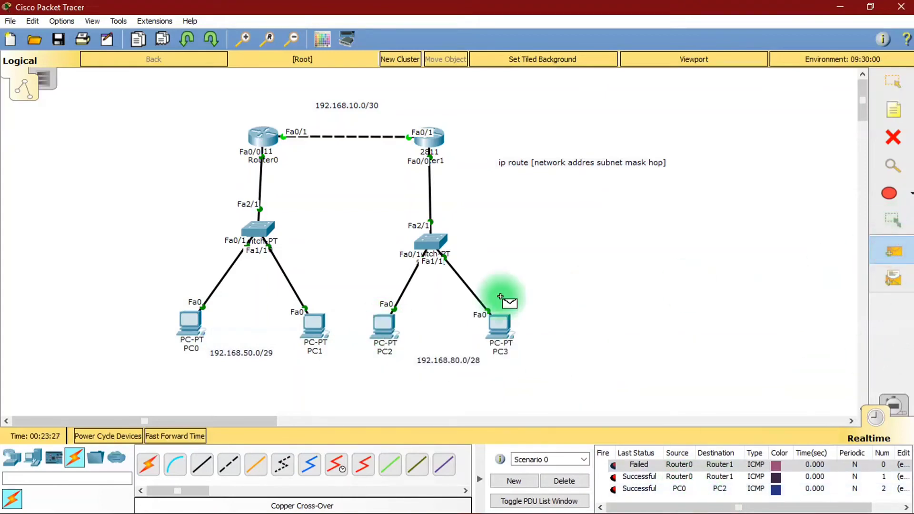
{"action": "left_click", "coordinate": [312, 324]}
{"action": "left_click", "coordinate": [490, 329]}
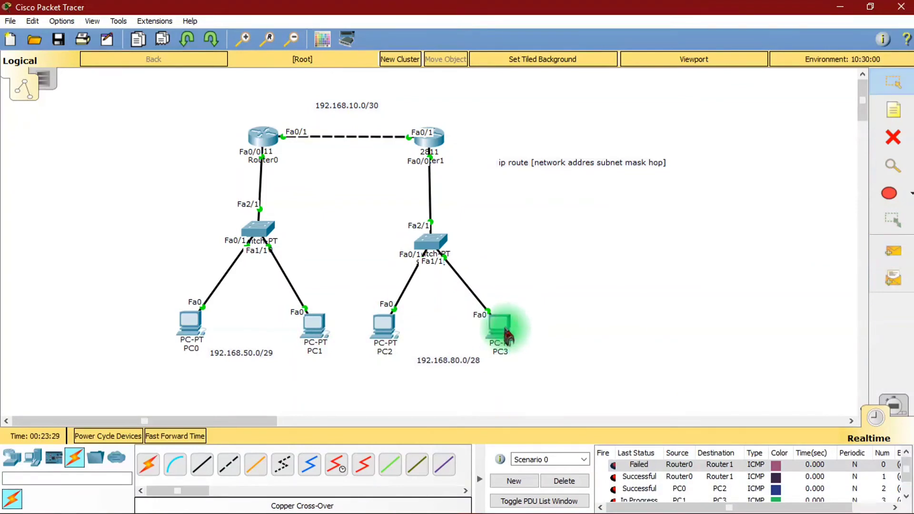
- Clear Scenario 0's PDU list and send a fresh simple PDU from PC1 to PC3
{"action": "left_click", "coordinate": [564, 480]}
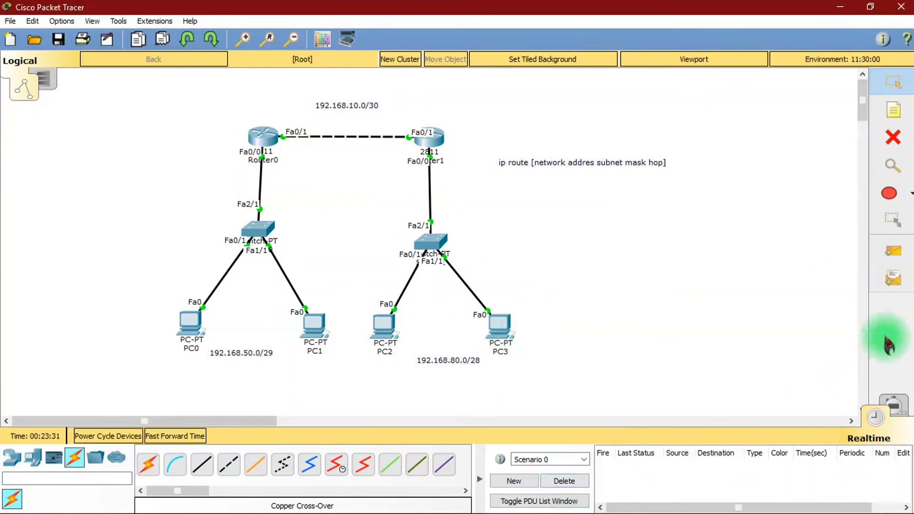
{"action": "left_click", "coordinate": [893, 251]}
{"action": "left_click", "coordinate": [313, 325]}
{"action": "left_click", "coordinate": [497, 328]}
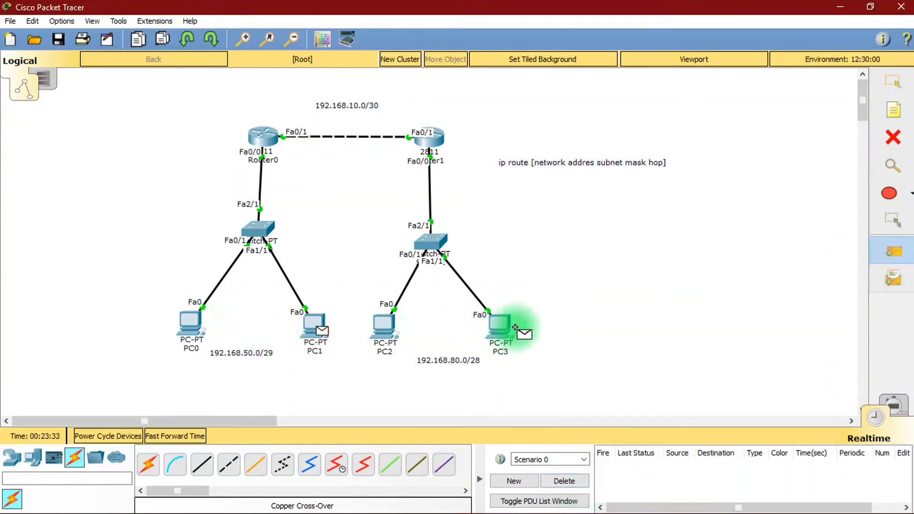
{"action": "left_click", "coordinate": [643, 465]}
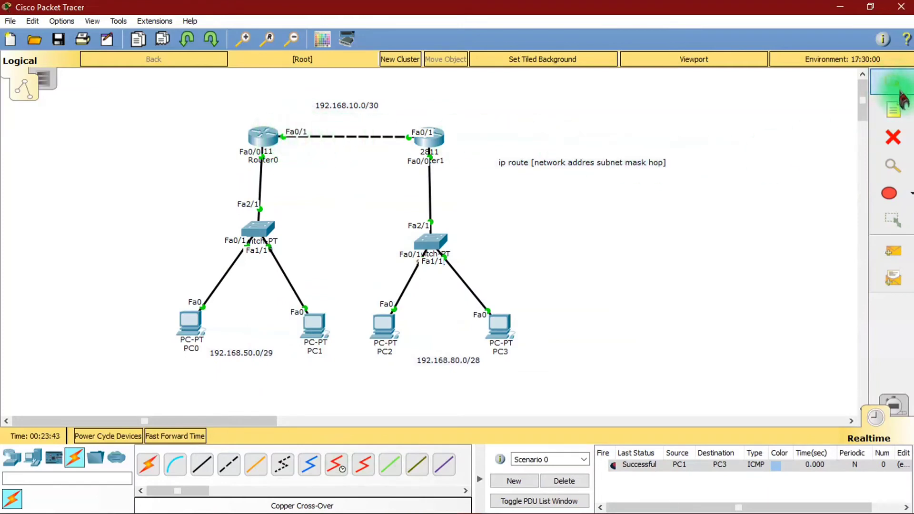
- Delete the ip route syntax note beside Router1
{"action": "left_click", "coordinate": [893, 138]}
{"action": "left_click", "coordinate": [593, 155]}
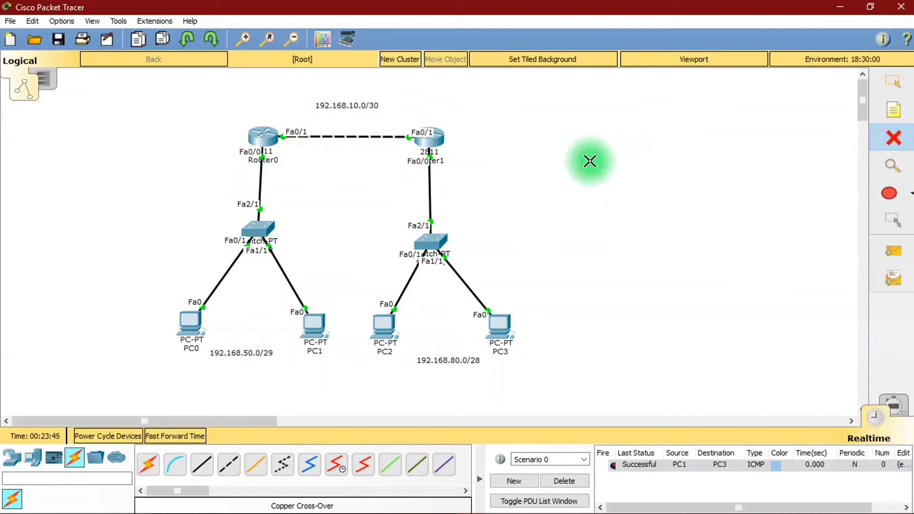
- Add a generic server in the empty area to the right of Router1
{"action": "left_click_drag", "start_coordinate": [248, 421], "coordinate": [281, 416]}
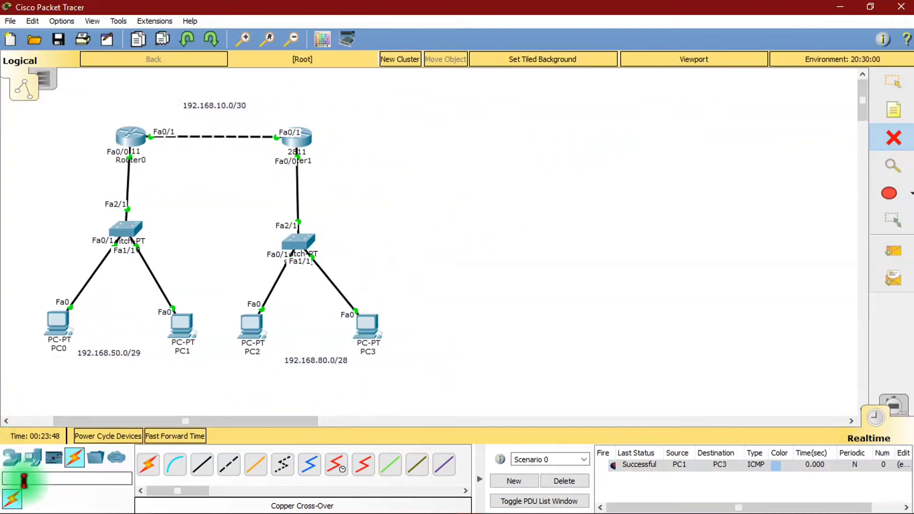
{"action": "left_click", "coordinate": [11, 458]}
{"action": "left_click", "coordinate": [32, 457]}
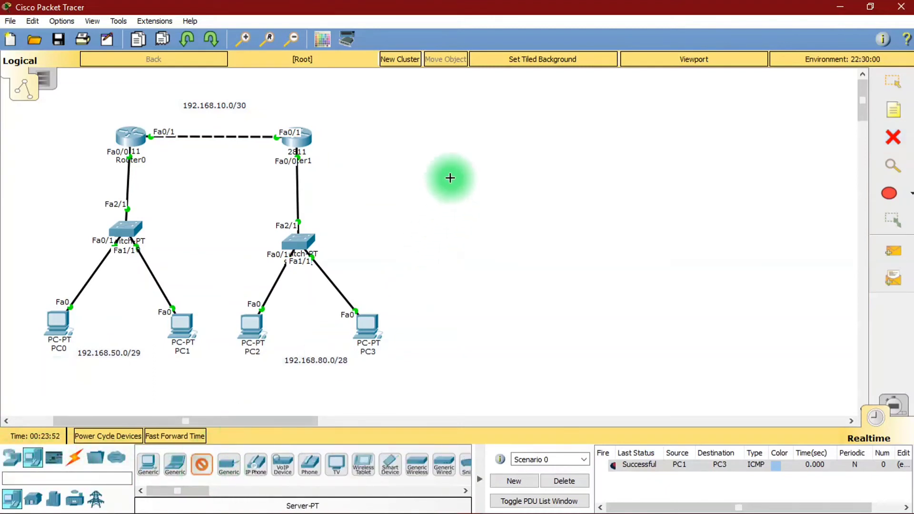
{"action": "left_click", "coordinate": [497, 118]}
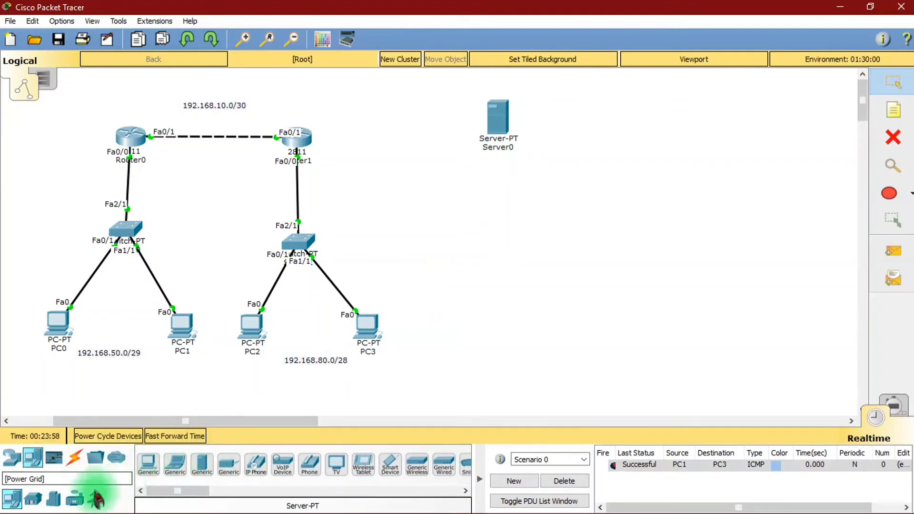
- Add a generic AccessPoint-PT below Server0
{"action": "left_click", "coordinate": [12, 458]}
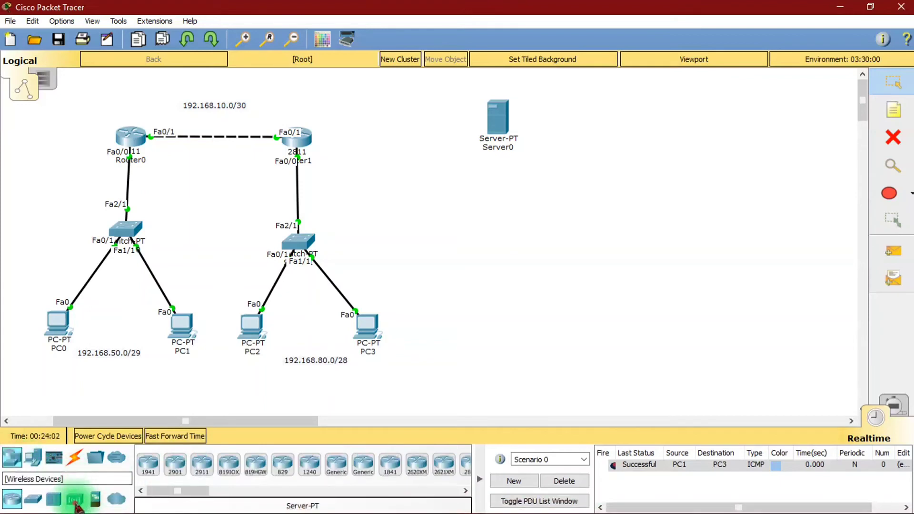
{"action": "left_click", "coordinate": [74, 498]}
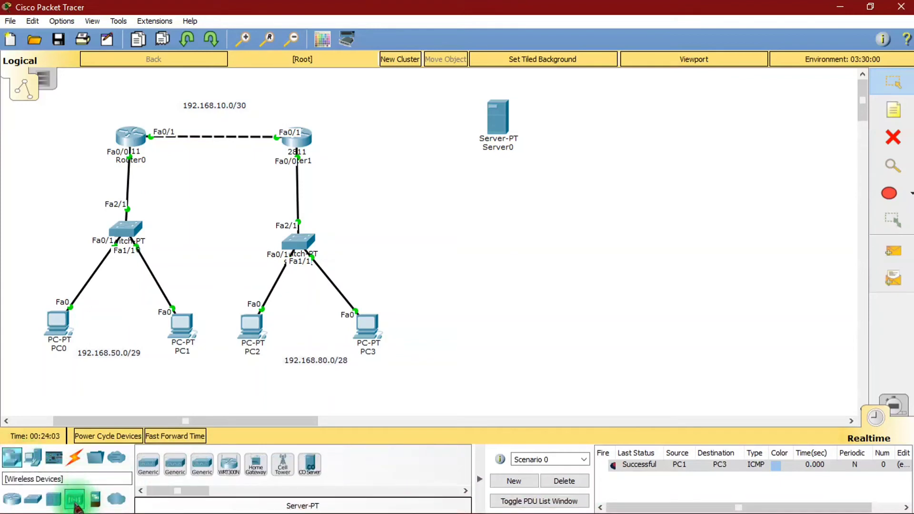
{"action": "left_click", "coordinate": [148, 464]}
{"action": "left_click", "coordinate": [499, 222]}
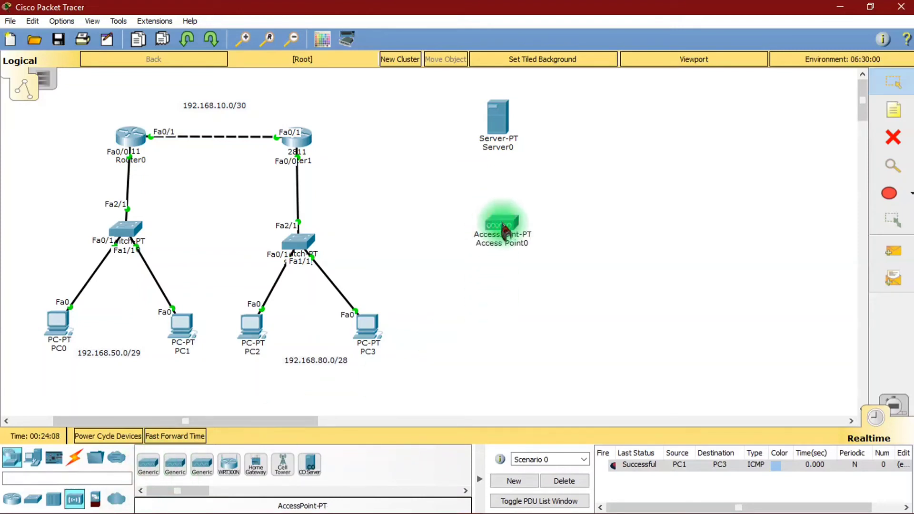
- Place a generic laptop, a wireless tablet and a smartphone in a row below Access Point0
{"action": "left_click", "coordinate": [32, 457]}
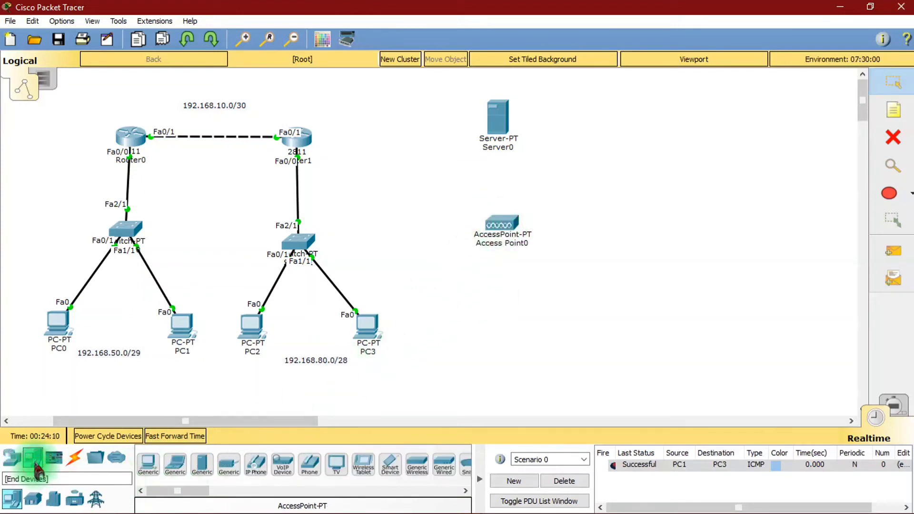
{"action": "left_click", "coordinate": [175, 464]}
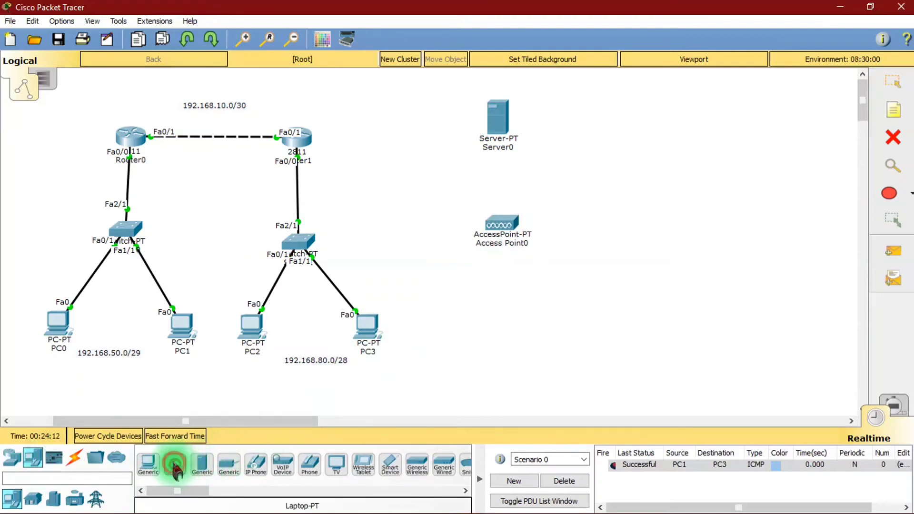
{"action": "left_click", "coordinate": [493, 291]}
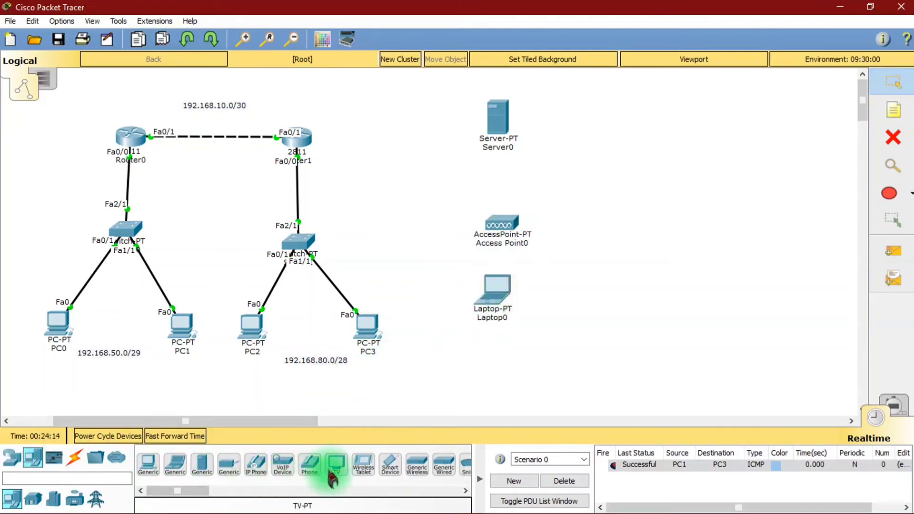
{"action": "left_click", "coordinate": [364, 464]}
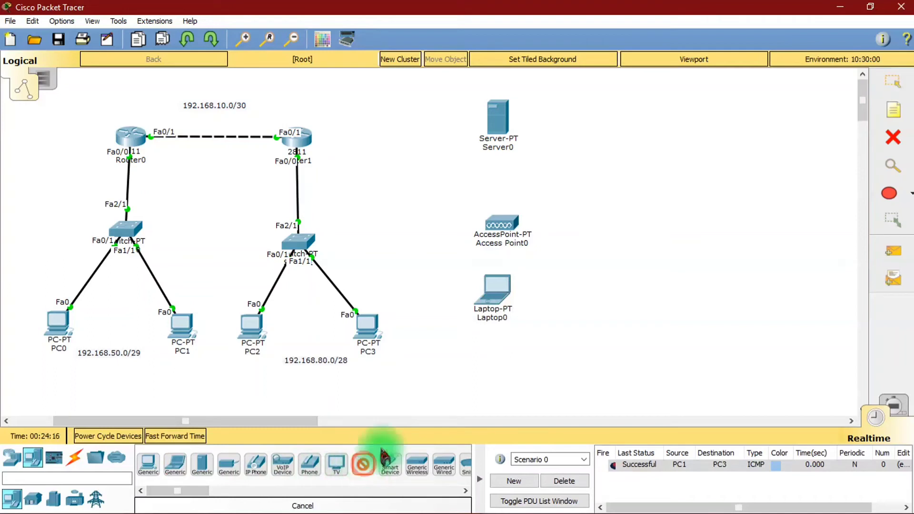
{"action": "left_click", "coordinate": [575, 301]}
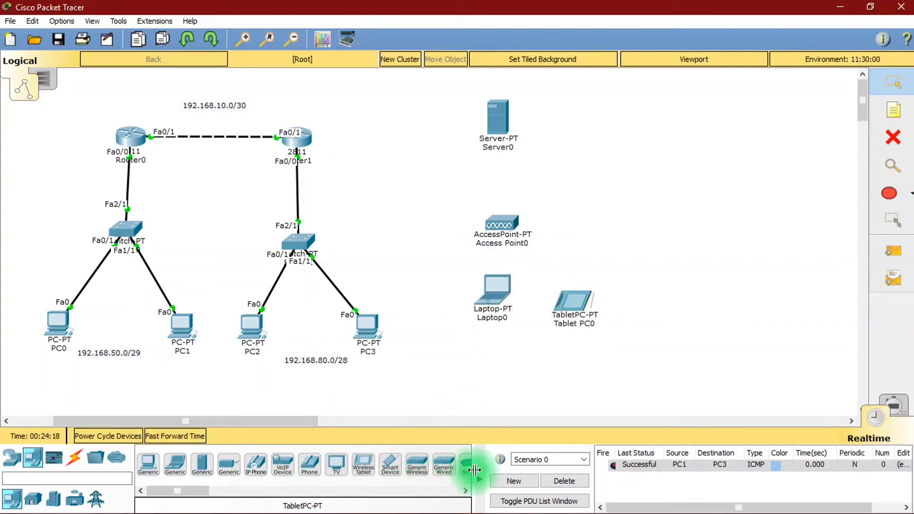
{"action": "left_click", "coordinate": [480, 478]}
{"action": "left_click", "coordinate": [394, 463]}
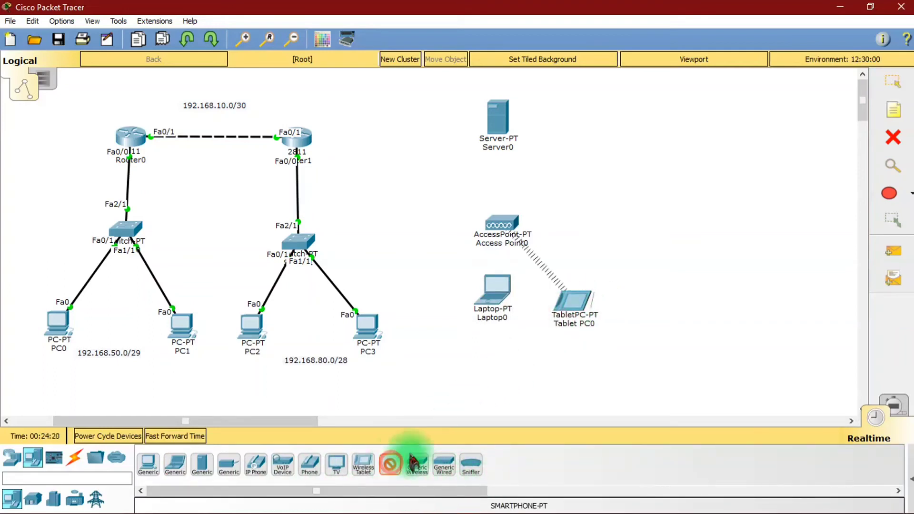
{"action": "left_click", "coordinate": [645, 303]}
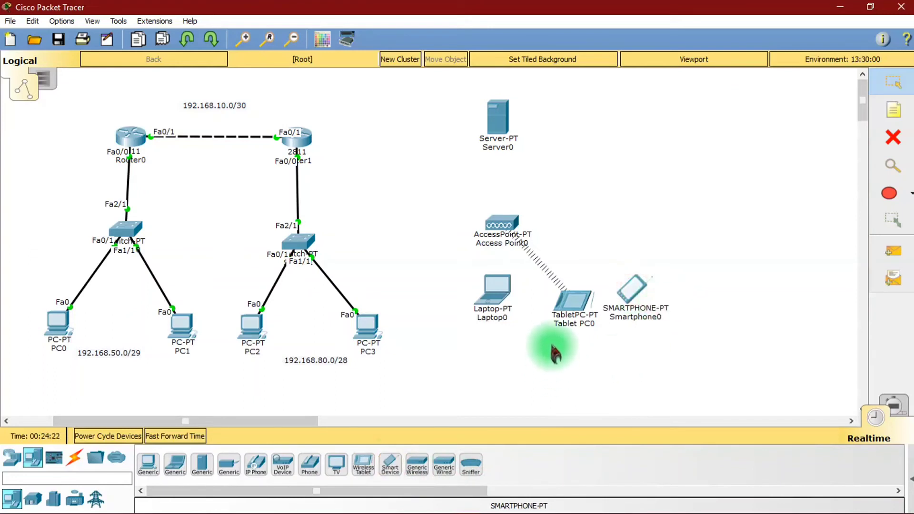
- Move Server0 and Access Point0 to the right so they line up above Tablet PC0
{"action": "left_click_drag", "start_coordinate": [497, 122], "coordinate": [562, 122]}
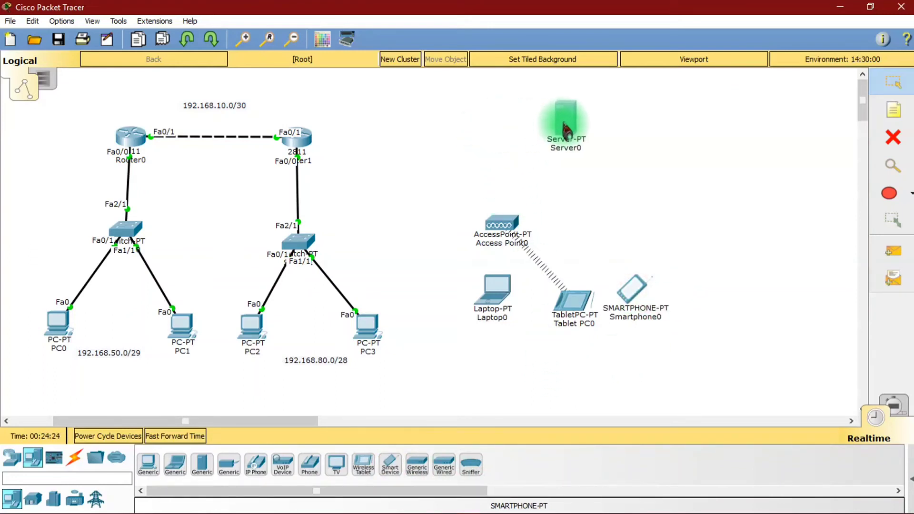
{"action": "left_click", "coordinate": [502, 223]}
{"action": "left_click_drag", "start_coordinate": [502, 223], "coordinate": [571, 210]}
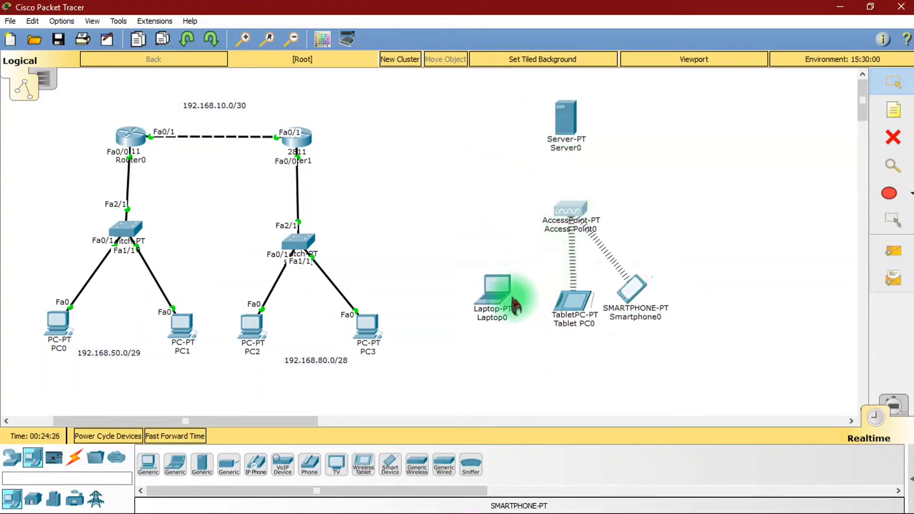
{"action": "left_click", "coordinate": [495, 376]}
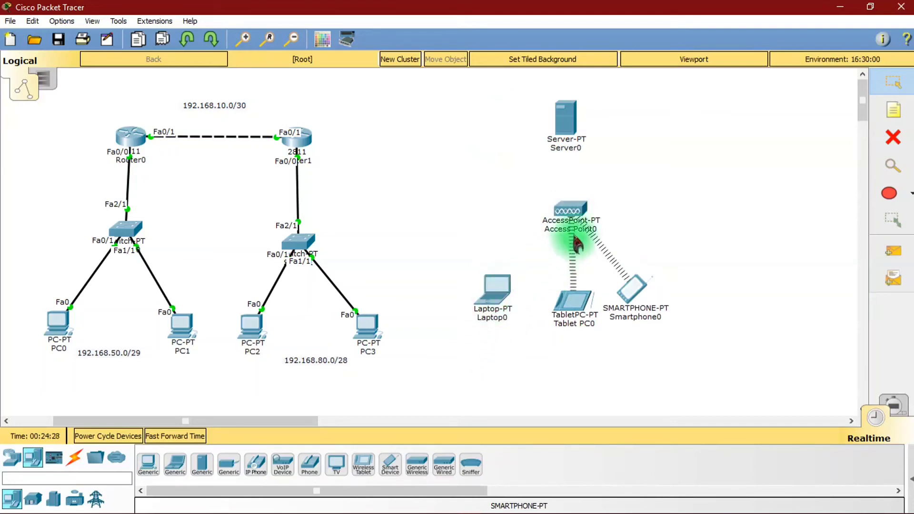
- Replace Laptop0's Ethernet module with the PT-LAPTOP-NM-1W wireless module while it is powered off, and power the laptop back on
{"action": "left_click", "coordinate": [497, 296]}
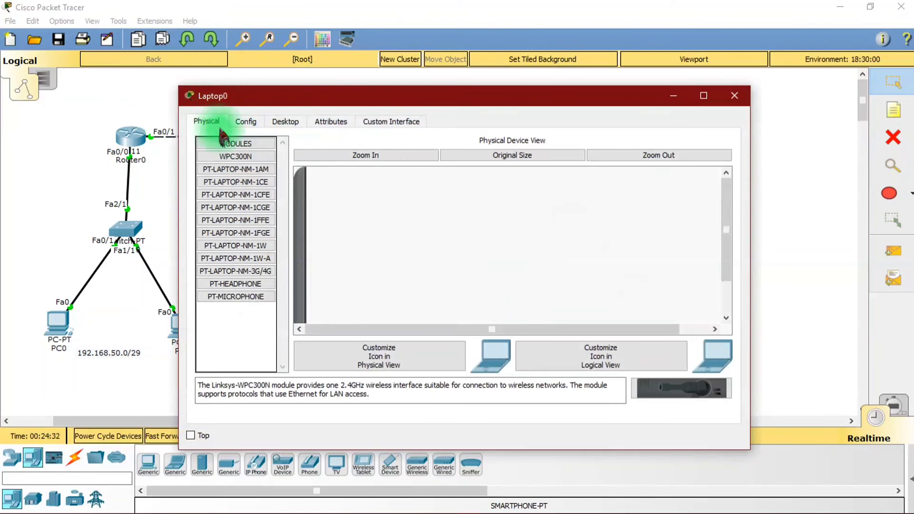
{"action": "left_click", "coordinate": [370, 156]}
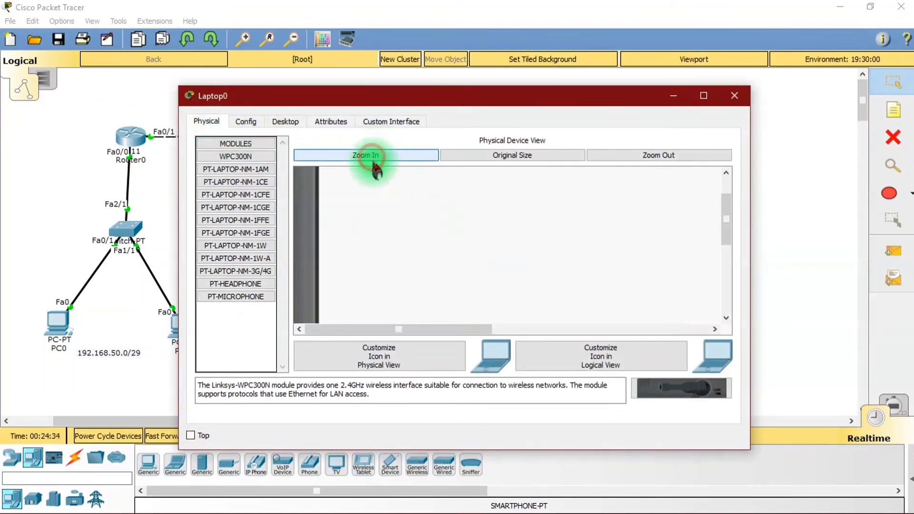
{"action": "scroll", "coordinate": [376, 191], "scroll_direction": "down", "scroll_amount": 3}
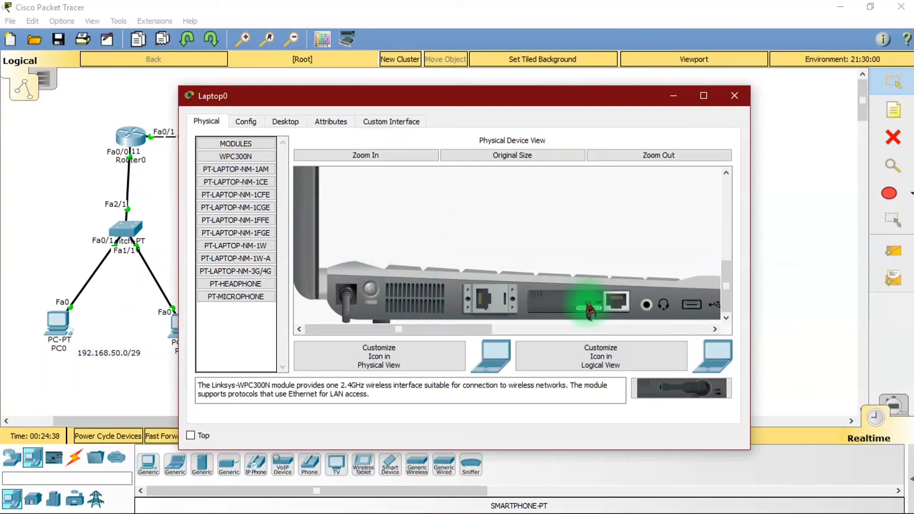
{"action": "left_click_drag", "start_coordinate": [590, 310], "coordinate": [236, 327]}
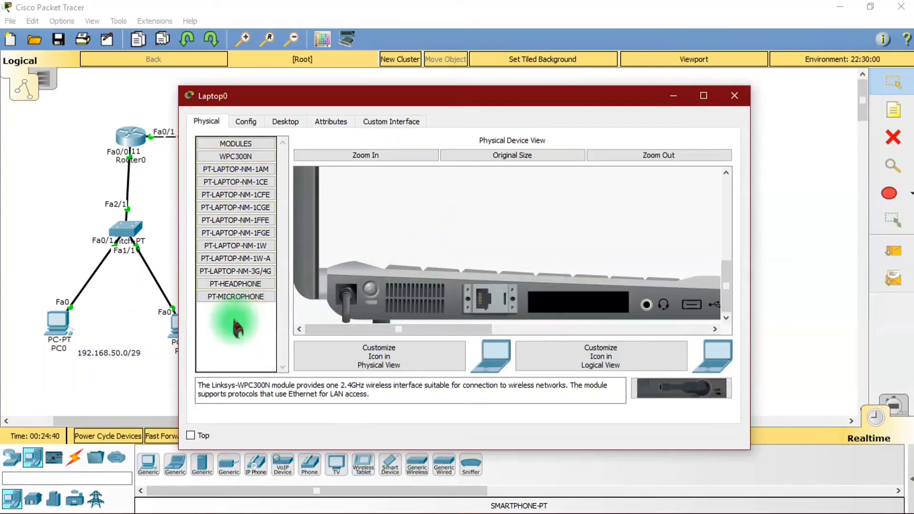
{"action": "left_click", "coordinate": [246, 247]}
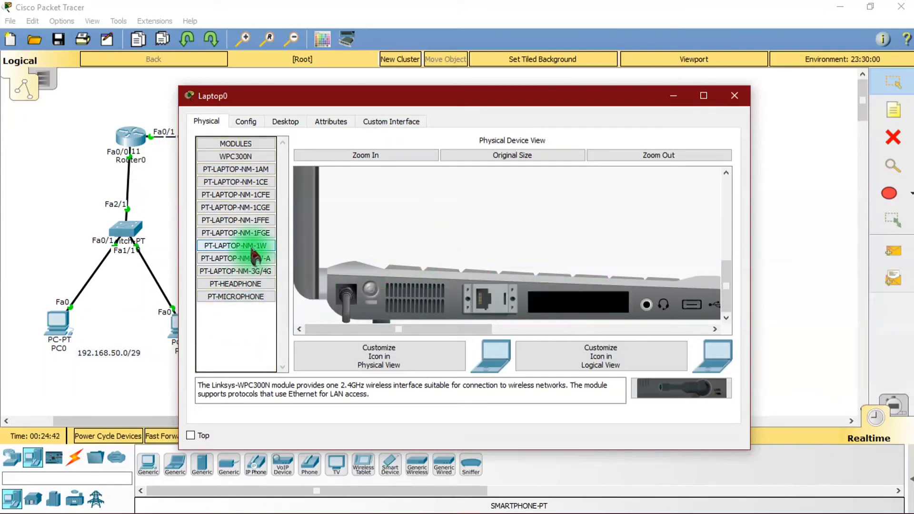
{"action": "left_click", "coordinate": [252, 247]}
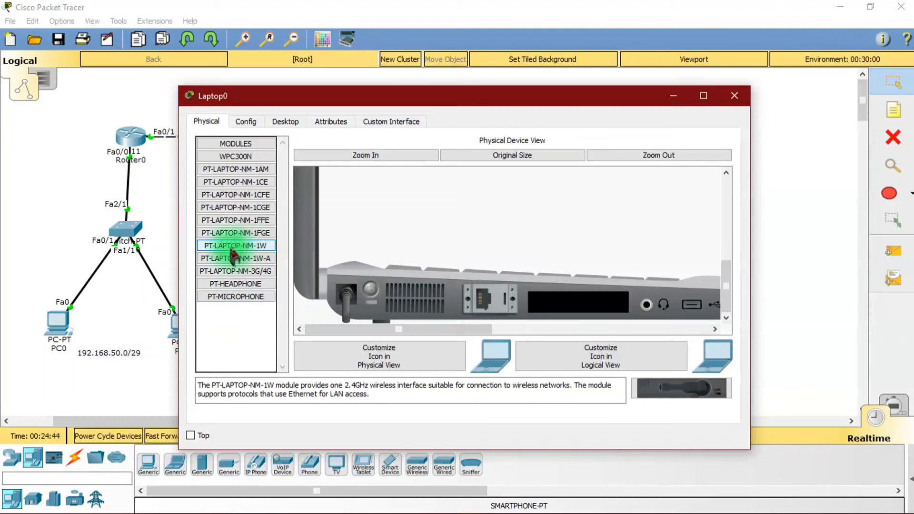
{"action": "left_click_drag", "start_coordinate": [257, 250], "coordinate": [578, 300]}
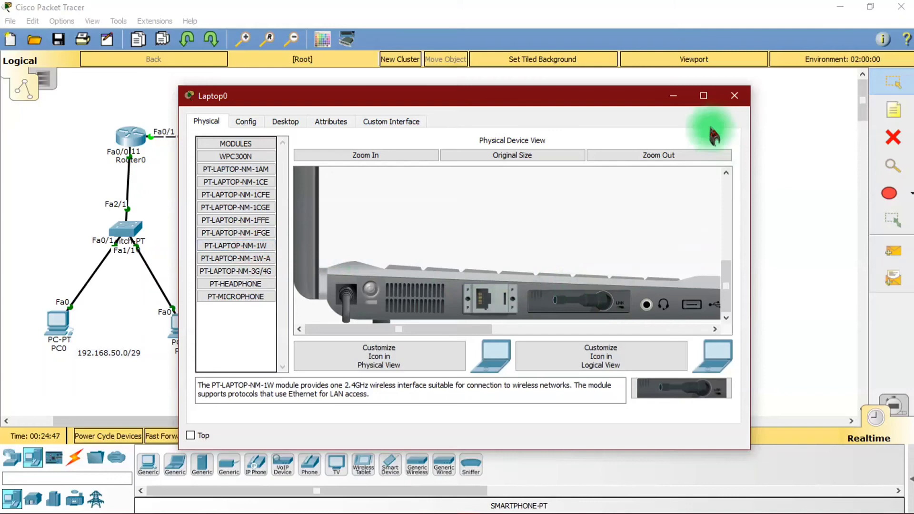
{"action": "left_click", "coordinate": [673, 96]}
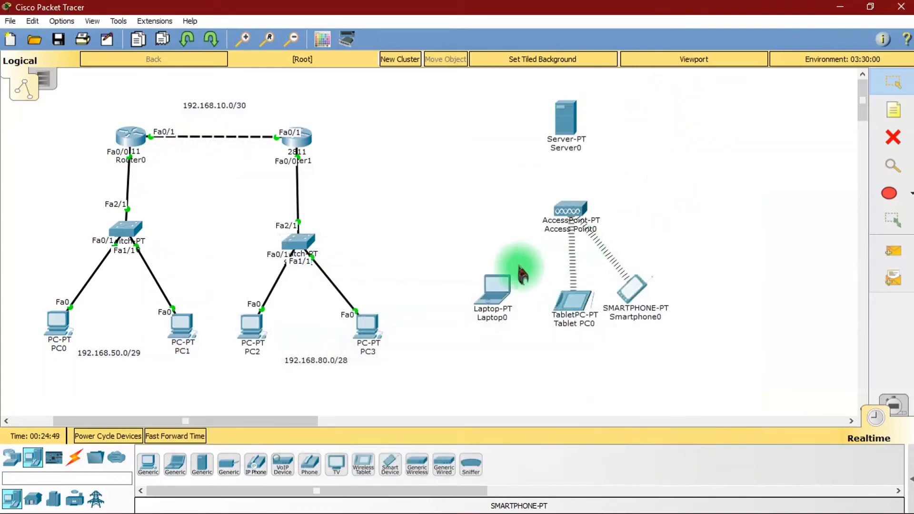
{"action": "left_click", "coordinate": [495, 290]}
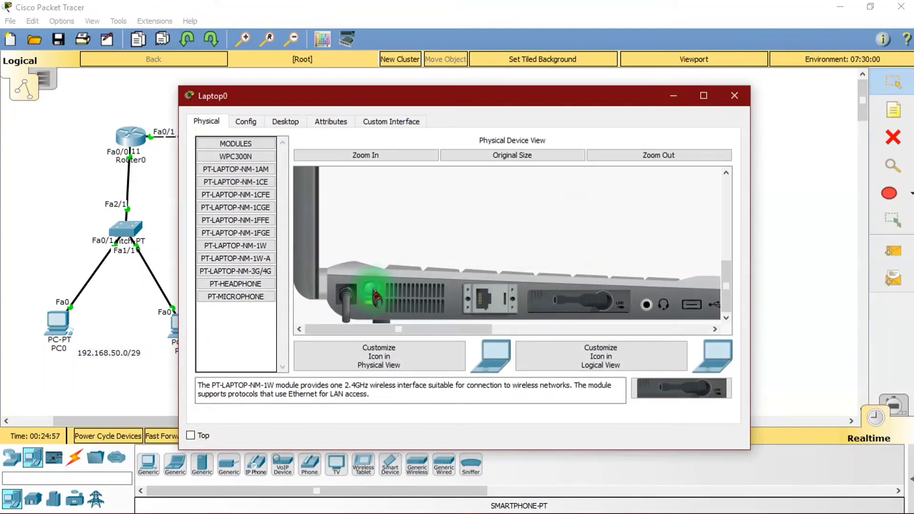
{"action": "left_click", "coordinate": [673, 96]}
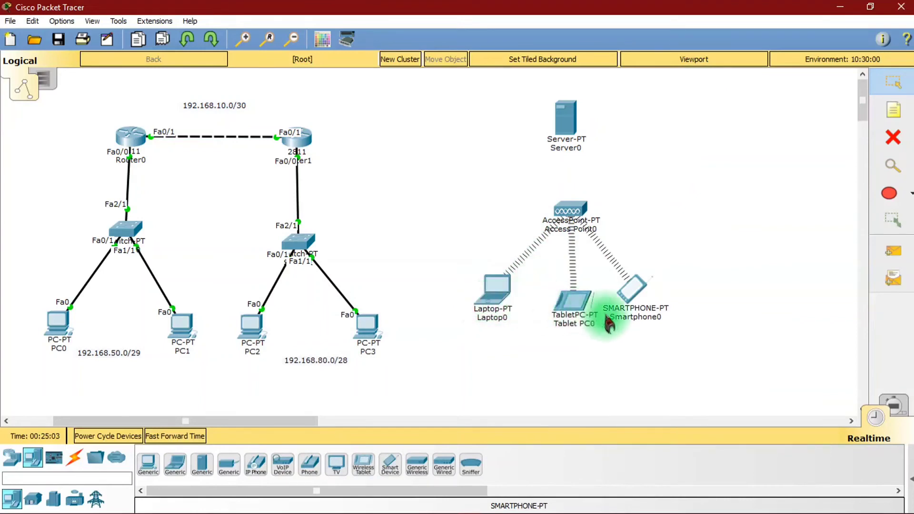
- Shift Smartphone0 slightly away from Tablet PC0 and move Server0 a little closer to Access Point0
{"action": "left_click_drag", "start_coordinate": [640, 289], "coordinate": [655, 292]}
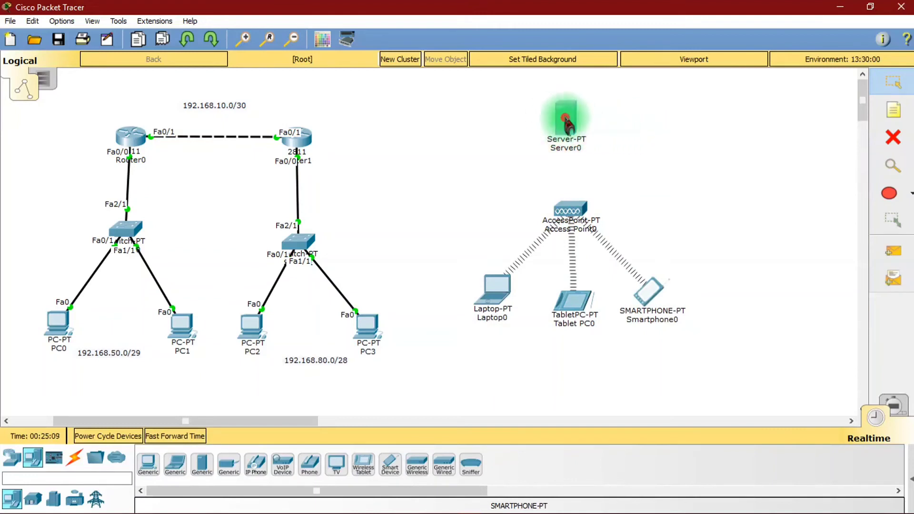
{"action": "left_click_drag", "start_coordinate": [566, 123], "coordinate": [567, 132]}
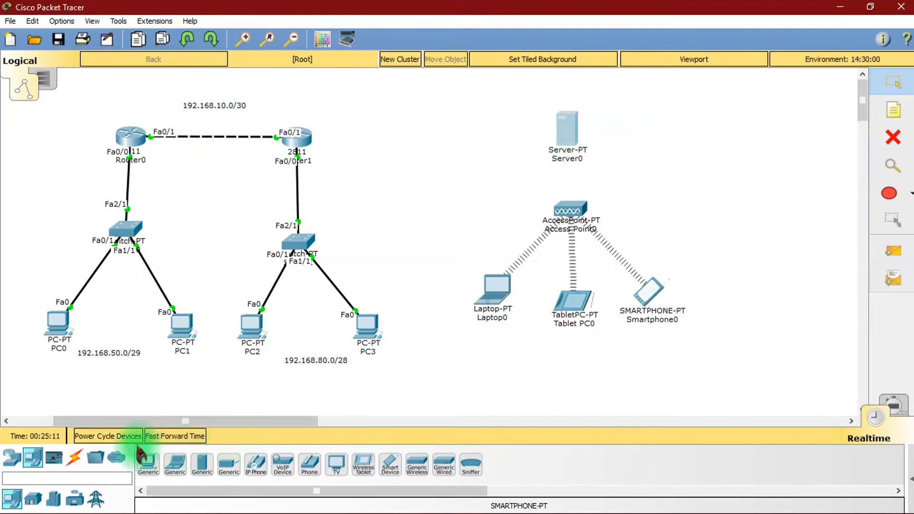
- Connect Access Point0's Port 0 to Server0's FastEthernet0 with a copper straight-through cable
{"action": "left_click", "coordinate": [74, 458]}
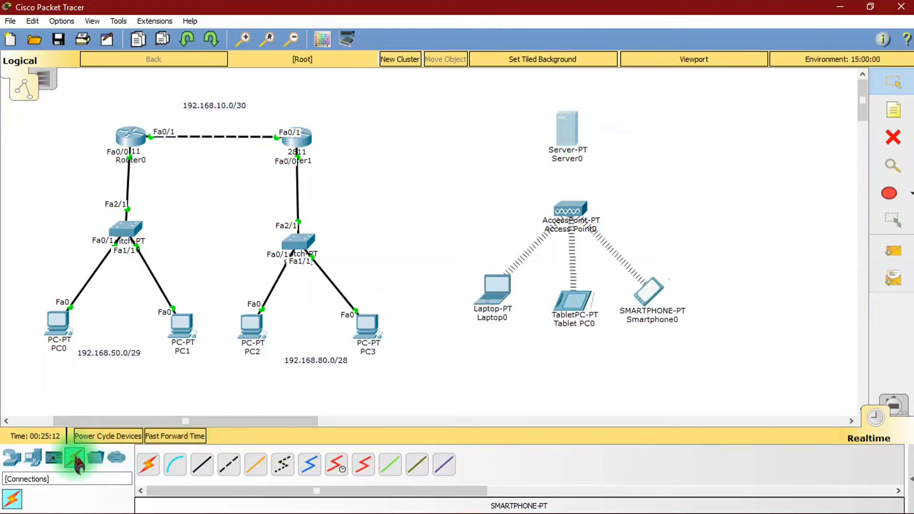
{"action": "left_click", "coordinate": [208, 466]}
{"action": "left_click", "coordinate": [577, 209]}
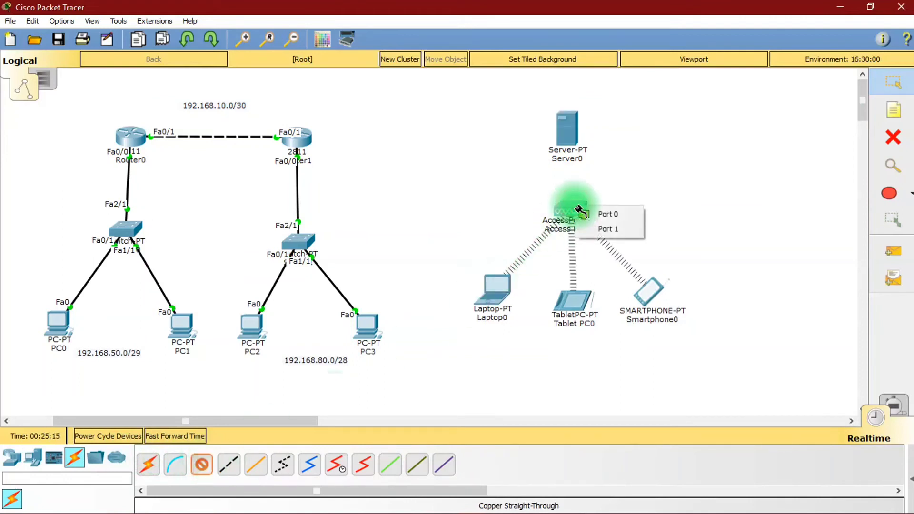
{"action": "left_click", "coordinate": [591, 218]}
{"action": "left_click", "coordinate": [570, 127]}
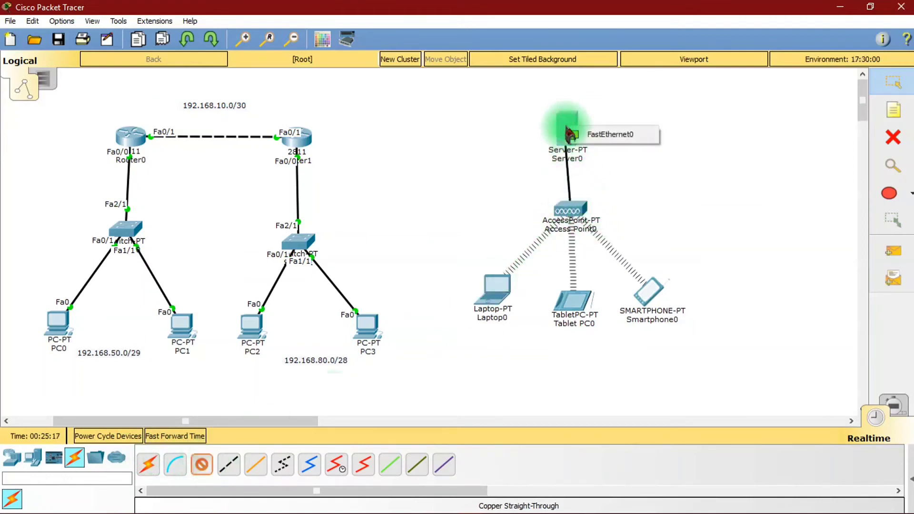
{"action": "left_click", "coordinate": [590, 135]}
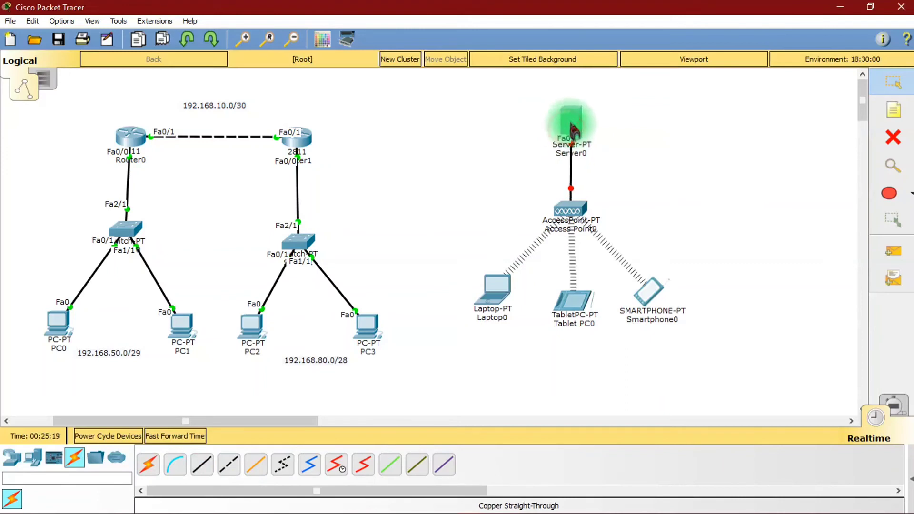
- Align Server0 above Access Point0 and delete the straight-through cable between them
{"action": "mouse_move", "coordinate": [574, 123]}
{"action": "left_mouse_down"}
{"action": "mouse_move", "coordinate": [556, 128]}
{"action": "mouse_move", "coordinate": [568, 127]}
{"action": "left_mouse_up"}
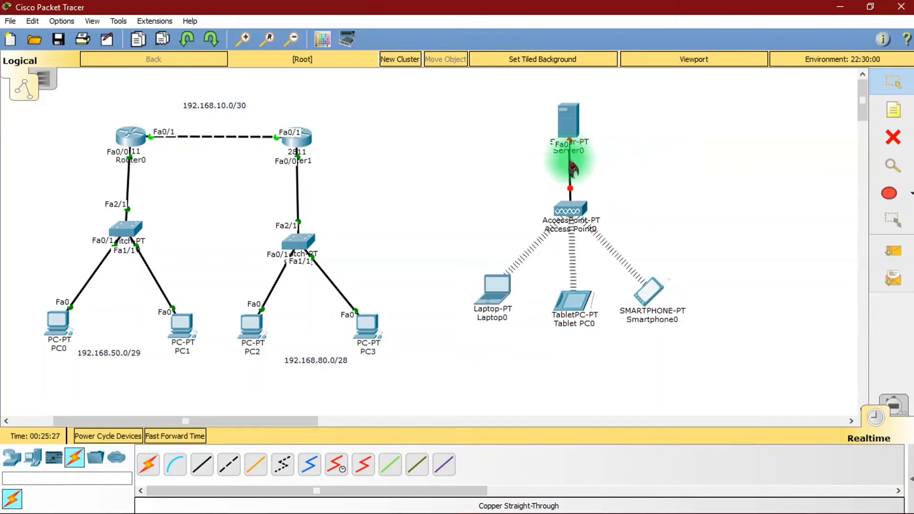
{"action": "left_click", "coordinate": [893, 139]}
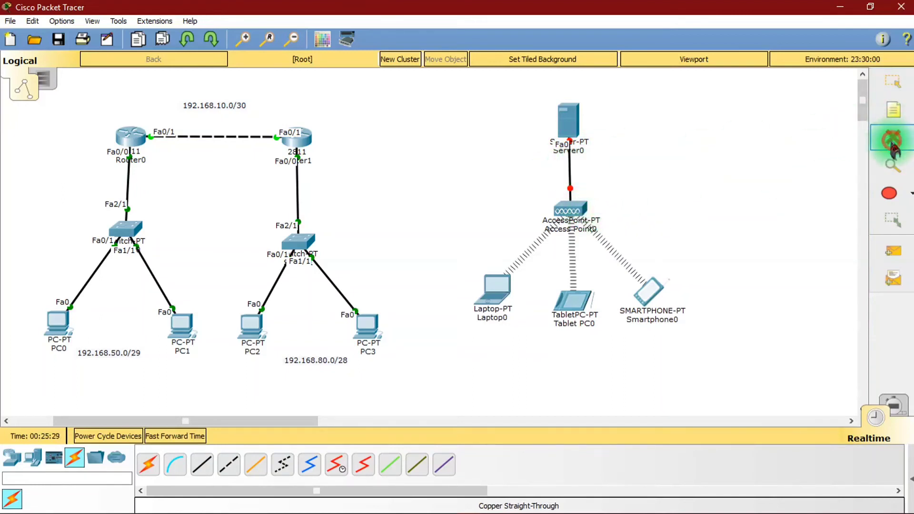
{"action": "left_click", "coordinate": [571, 172]}
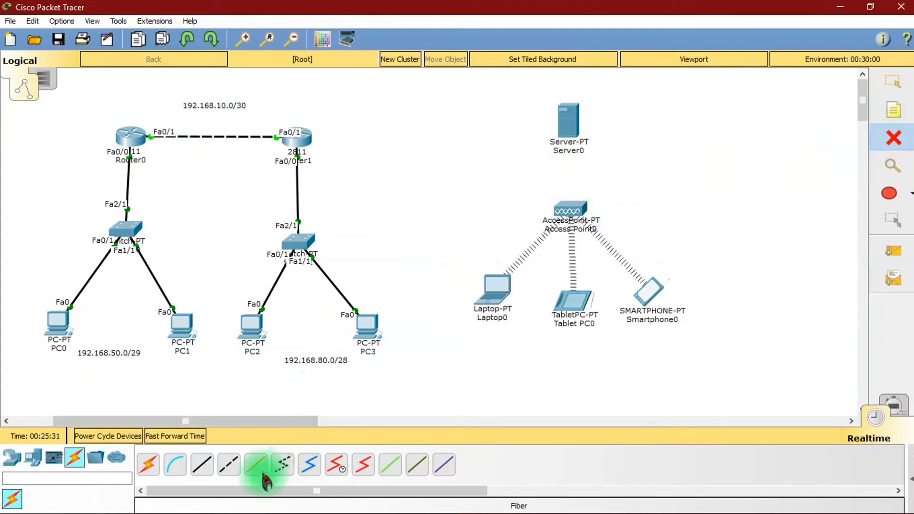
- Connect Access Point0's Port 0 to Server0's FastEthernet0 with a copper cross-over cable
{"action": "left_click", "coordinate": [228, 463]}
{"action": "left_click", "coordinate": [572, 208]}
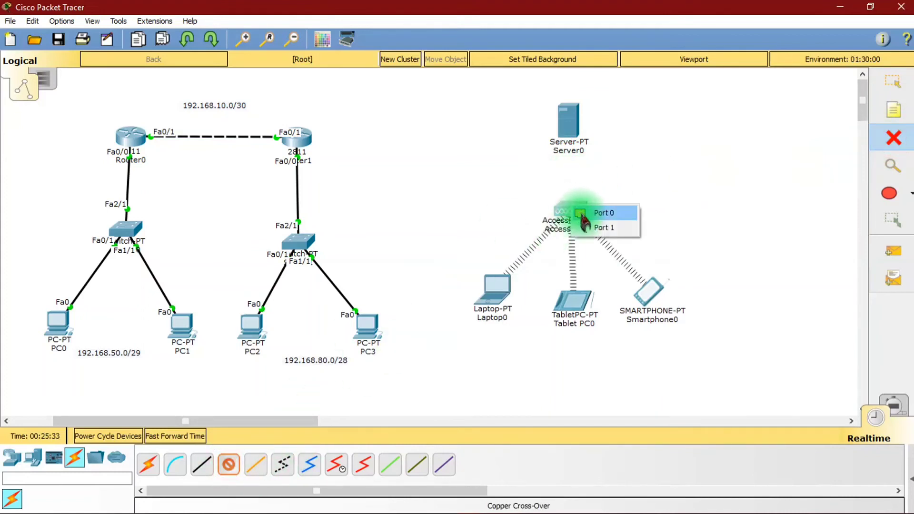
{"action": "left_click", "coordinate": [582, 214]}
{"action": "left_click", "coordinate": [568, 136]}
{"action": "left_click", "coordinate": [595, 138]}
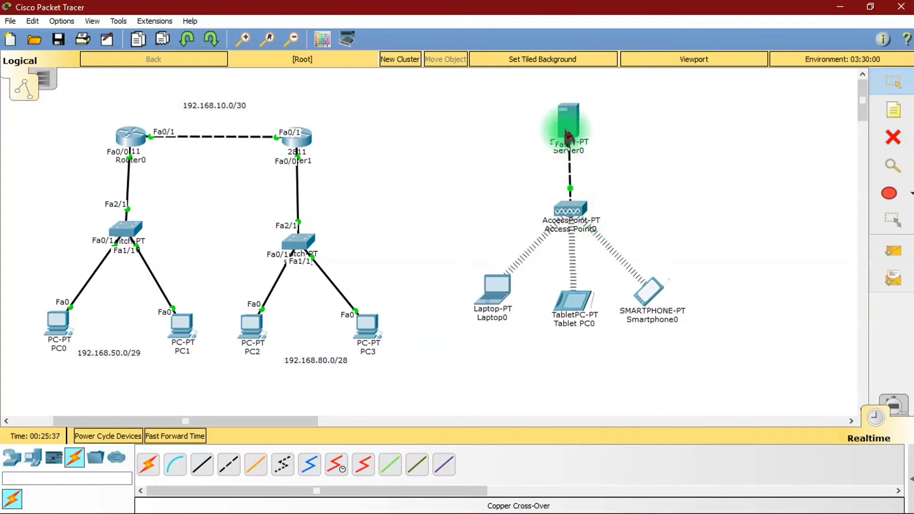
- Set Server0's static IPv4 gateway to 192.168.40.1 and its DNS server to 192.168.40.2
{"action": "left_click_drag", "start_coordinate": [255, 419], "coordinate": [321, 423]}
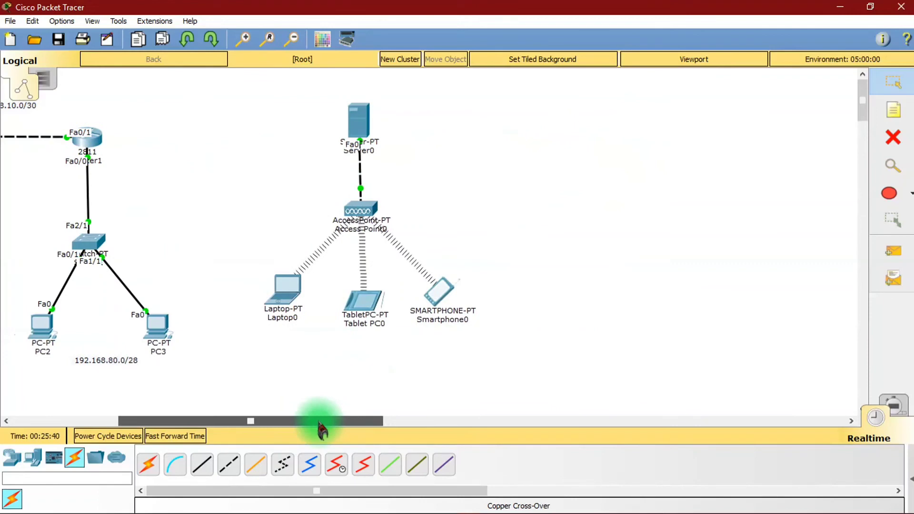
{"action": "left_click", "coordinate": [362, 126]}
{"action": "left_click_drag", "start_coordinate": [310, 102], "coordinate": [419, 90]}
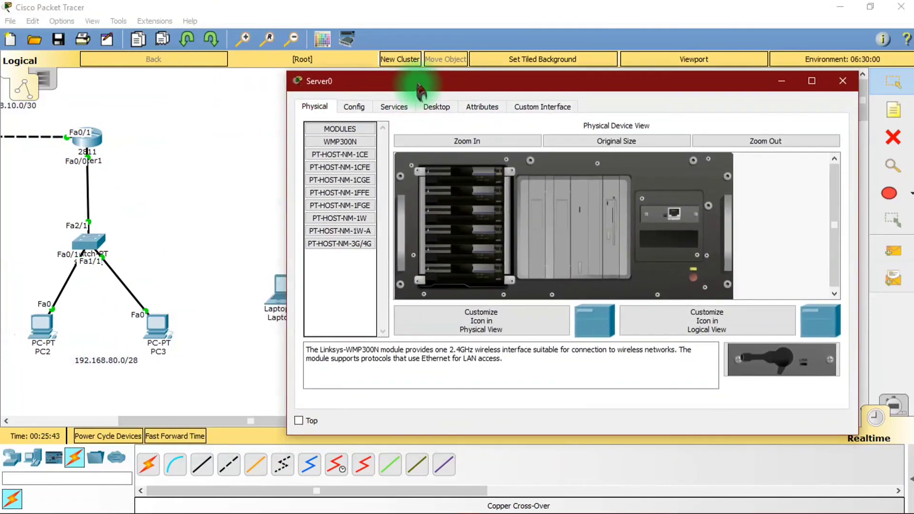
{"action": "left_click", "coordinate": [352, 109]}
{"action": "left_click", "coordinate": [337, 142]}
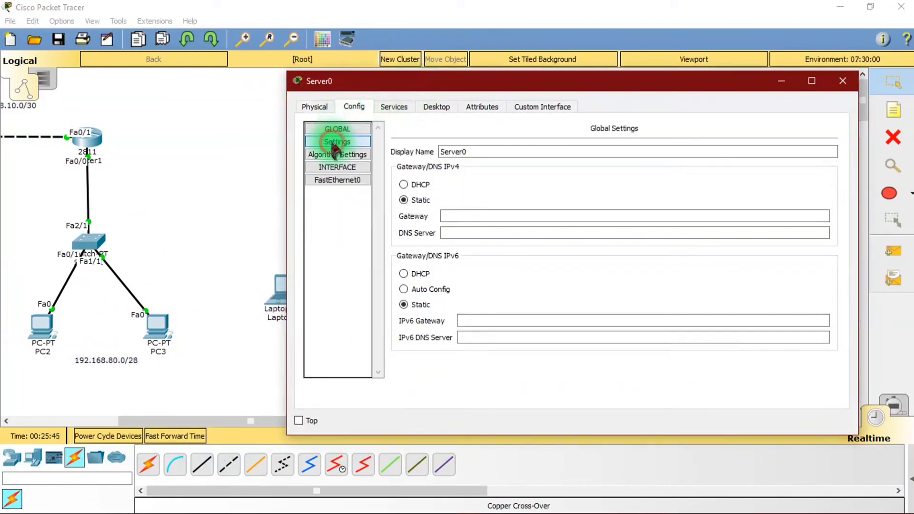
{"action": "left_click", "coordinate": [452, 216]}
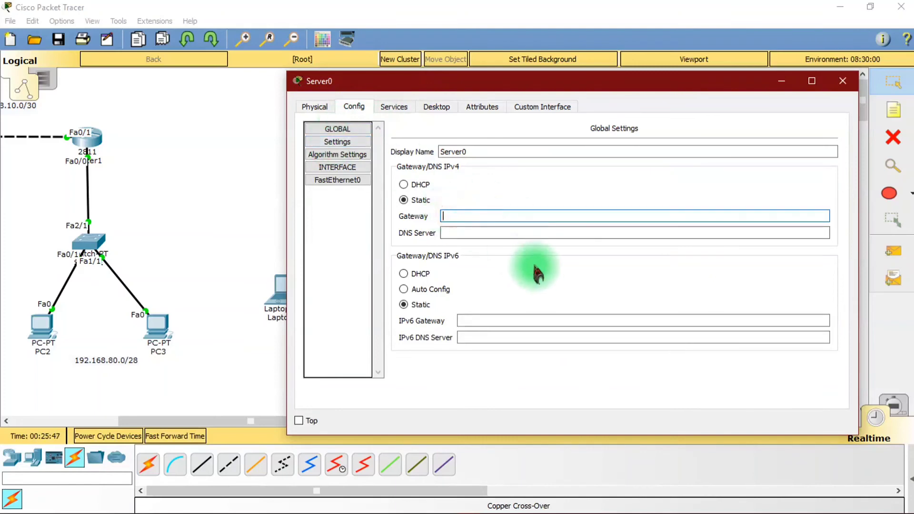
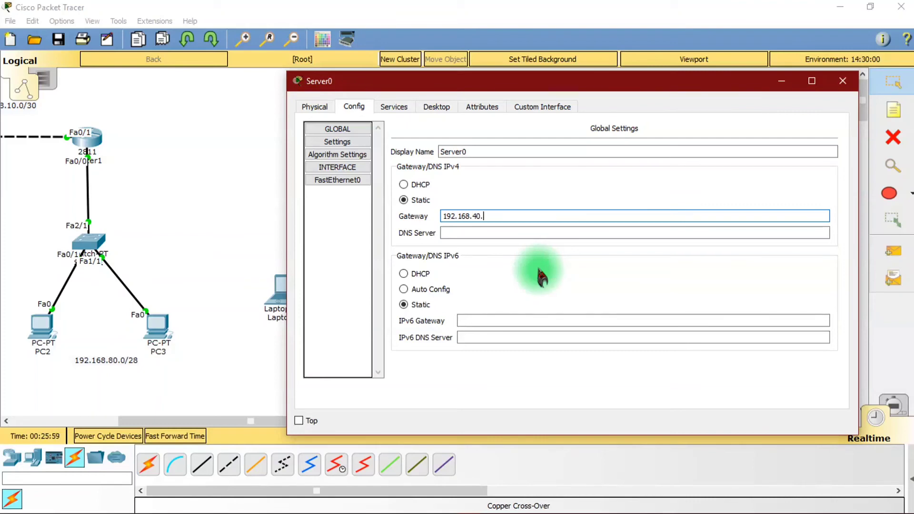
{"action": "key", "text": "Tab"}
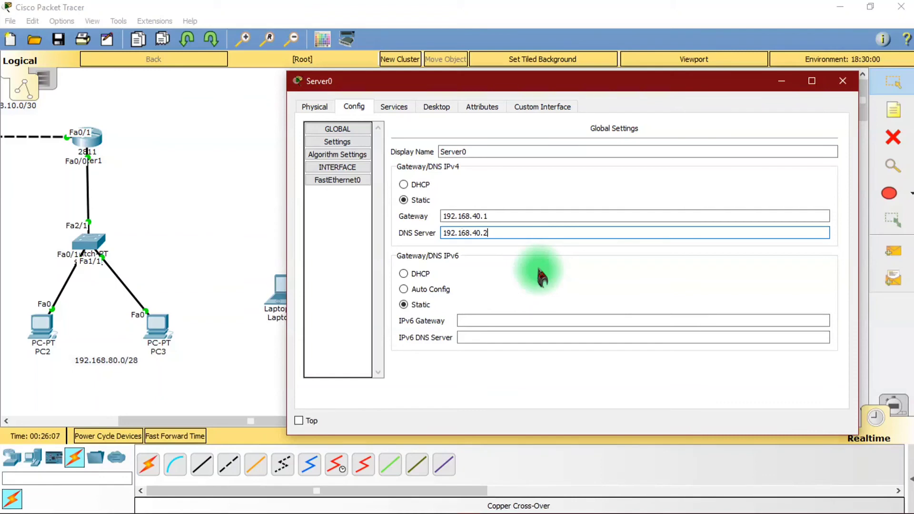
- Assign Server0's FastEthernet0 the static IP address 192.168.40.2 with subnet mask 255.255.255.0
{"action": "left_click", "coordinate": [338, 181]}
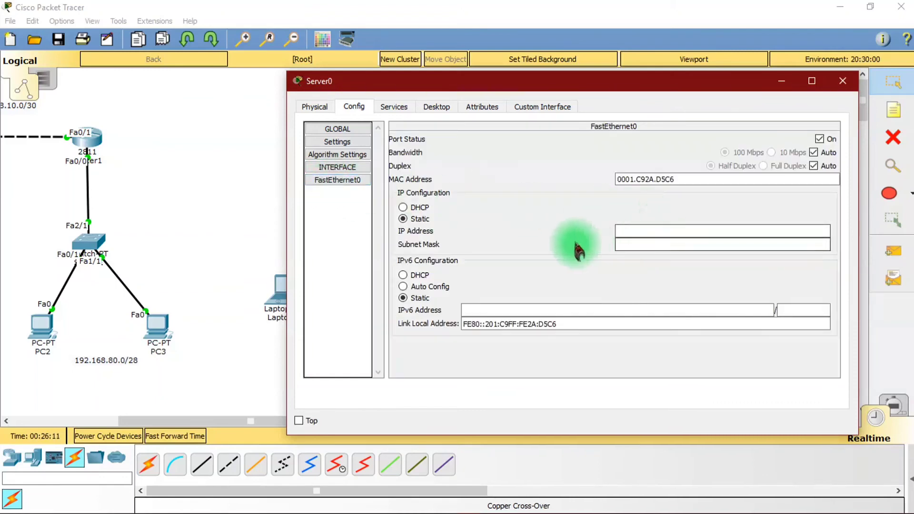
{"action": "left_click", "coordinate": [642, 231]}
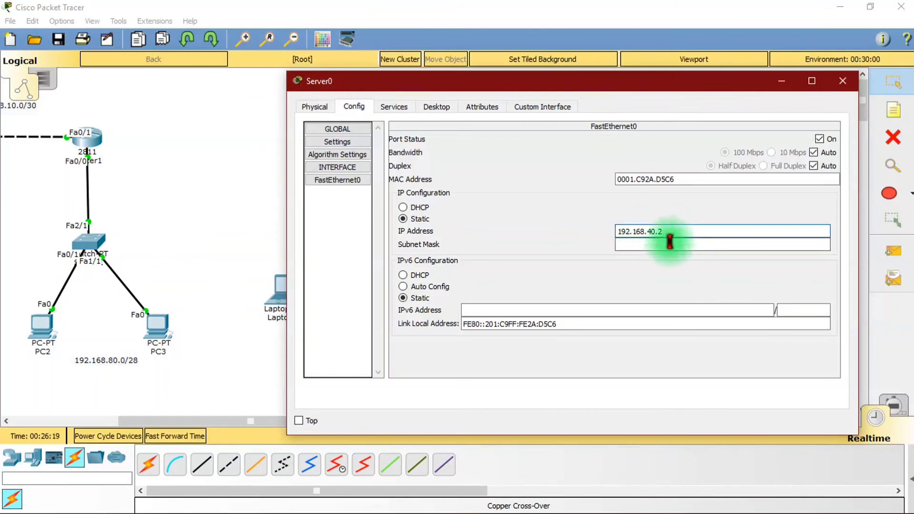
{"action": "left_click", "coordinate": [343, 143]}
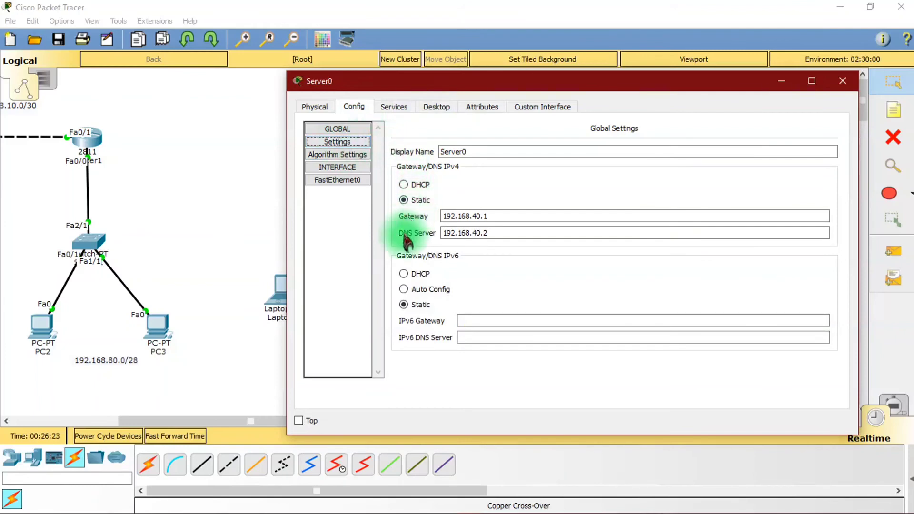
{"action": "left_click", "coordinate": [342, 181]}
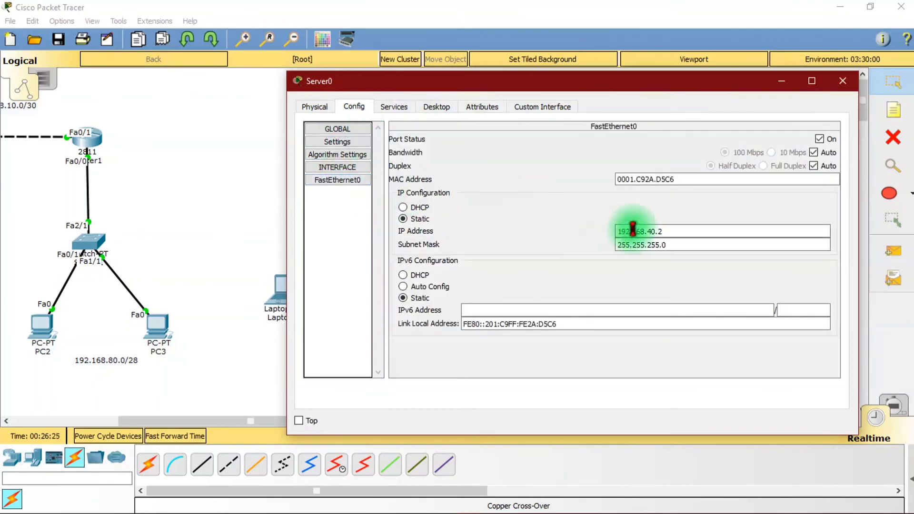
{"action": "left_click", "coordinate": [671, 246]}
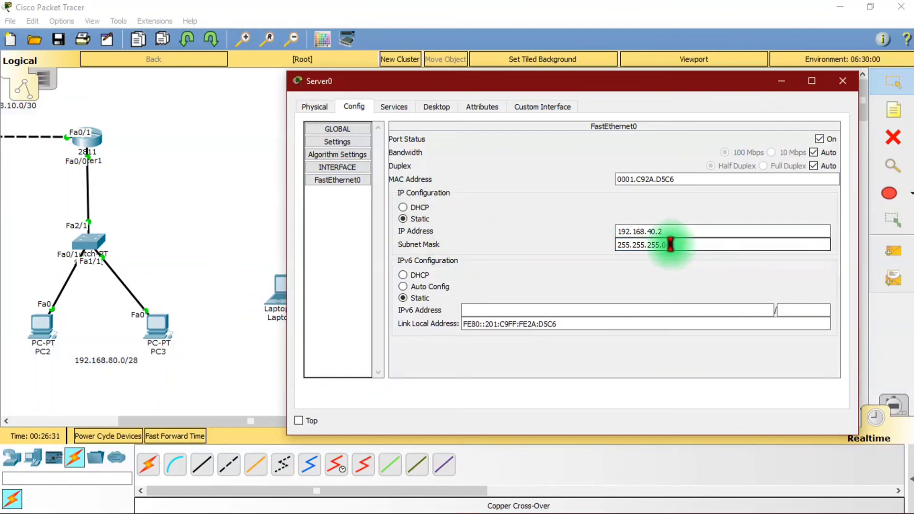
- Enable Server0's DHCP service and save serverPool with default gateway 192.168.40.1, DNS server 192.168.40.2 and start IP address 192.168.40.20
{"action": "left_click", "coordinate": [394, 108]}
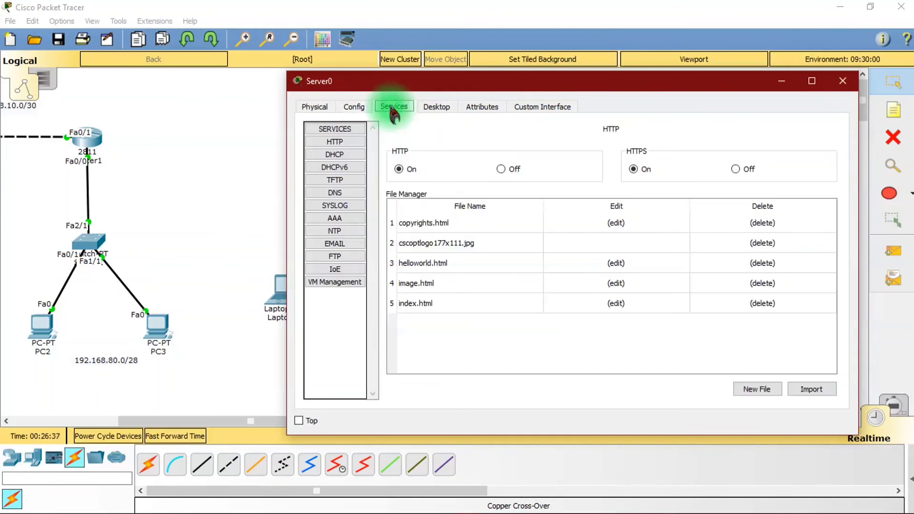
{"action": "left_click", "coordinate": [335, 156]}
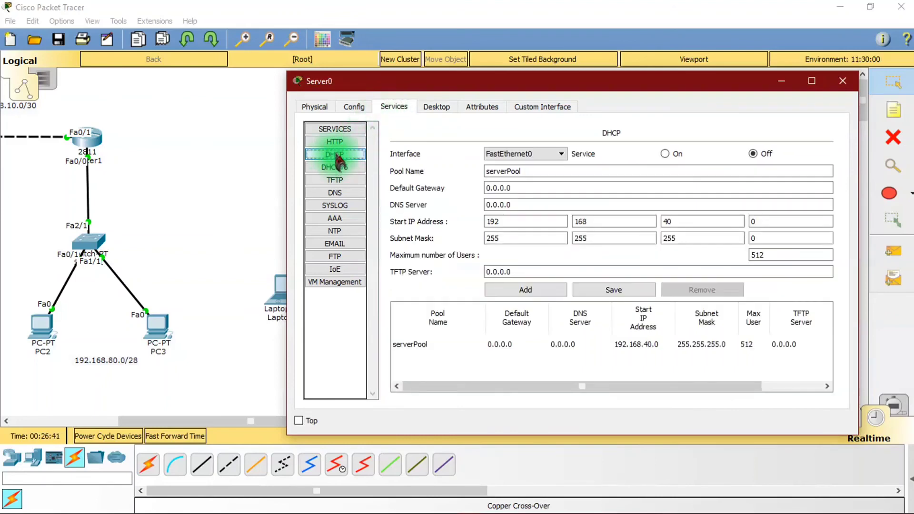
{"action": "left_click", "coordinate": [568, 352]}
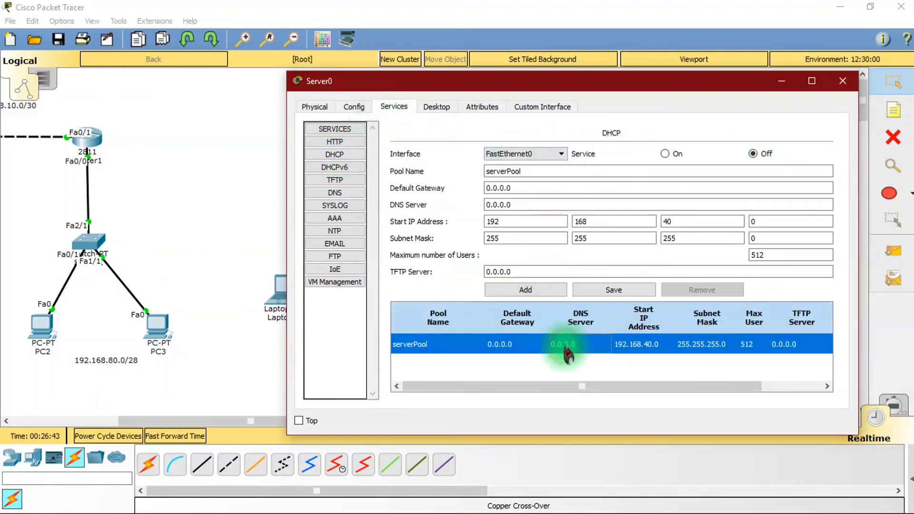
{"action": "left_click", "coordinate": [665, 154]}
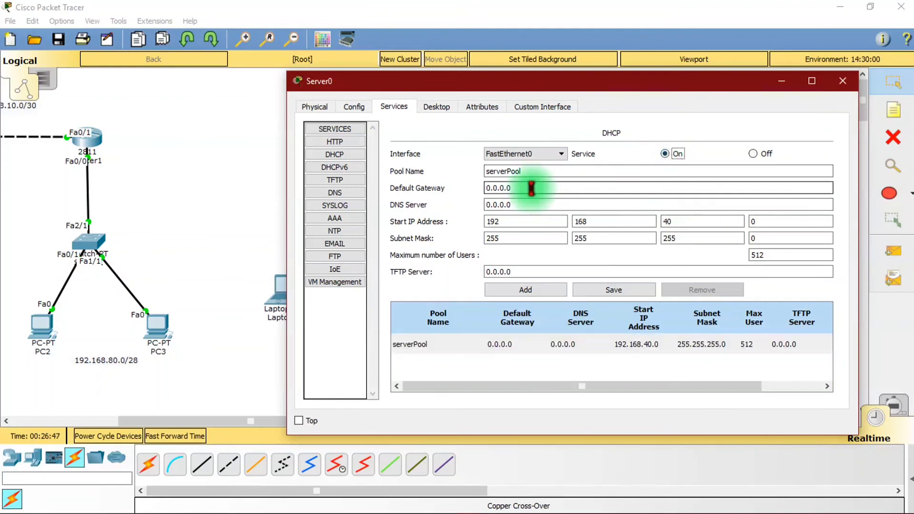
{"action": "left_click_drag", "start_coordinate": [521, 188], "coordinate": [447, 191]}
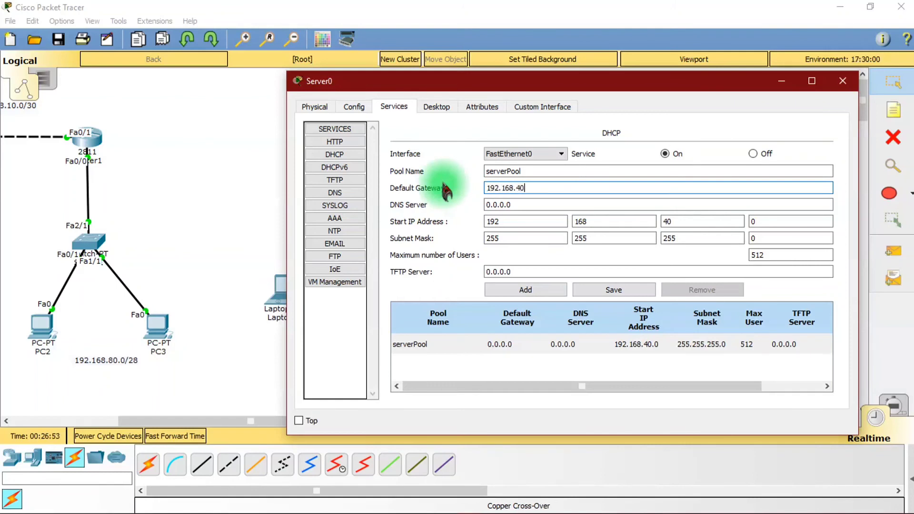
{"action": "key", "text": "Tab"}
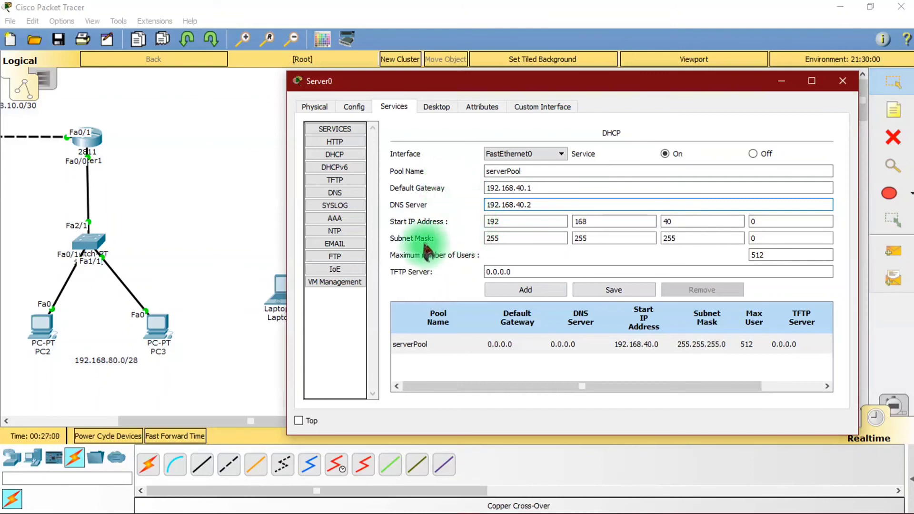
{"action": "double_click", "coordinate": [765, 223]}
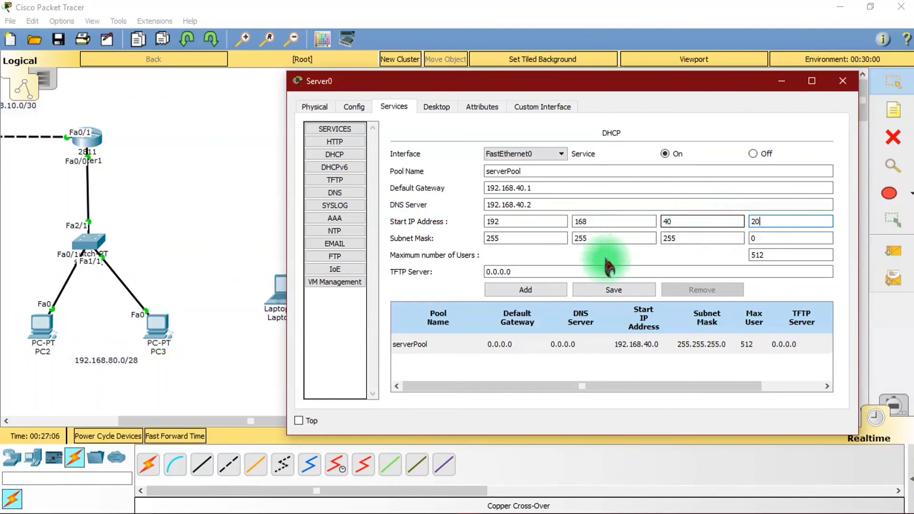
{"action": "left_click", "coordinate": [768, 238]}
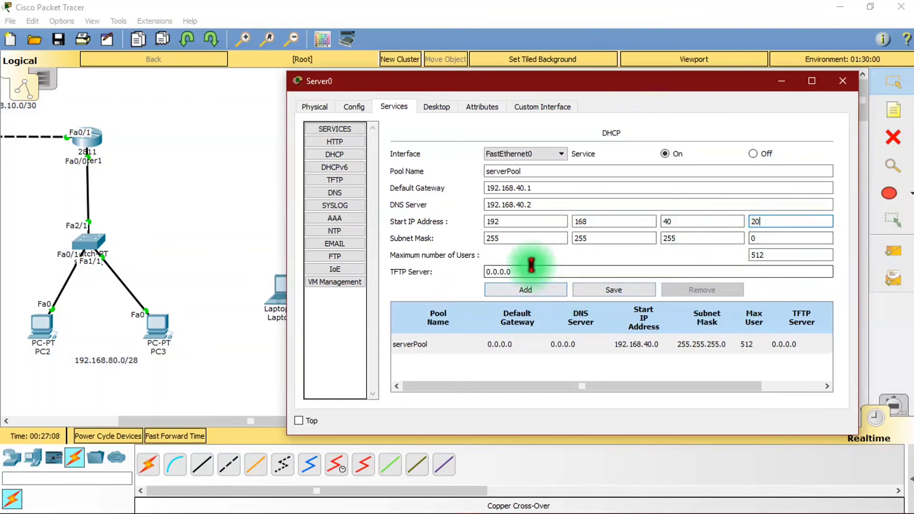
{"action": "left_click", "coordinate": [599, 293]}
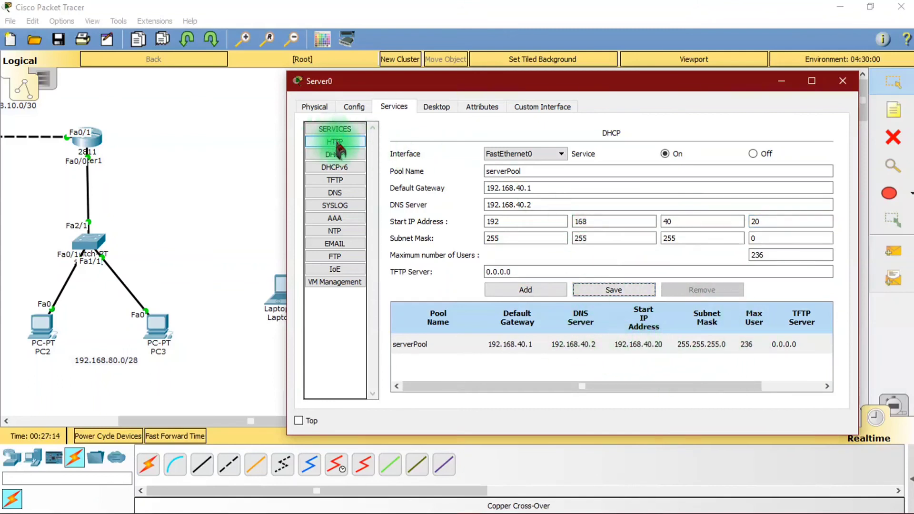
{"action": "left_click", "coordinate": [349, 193]}
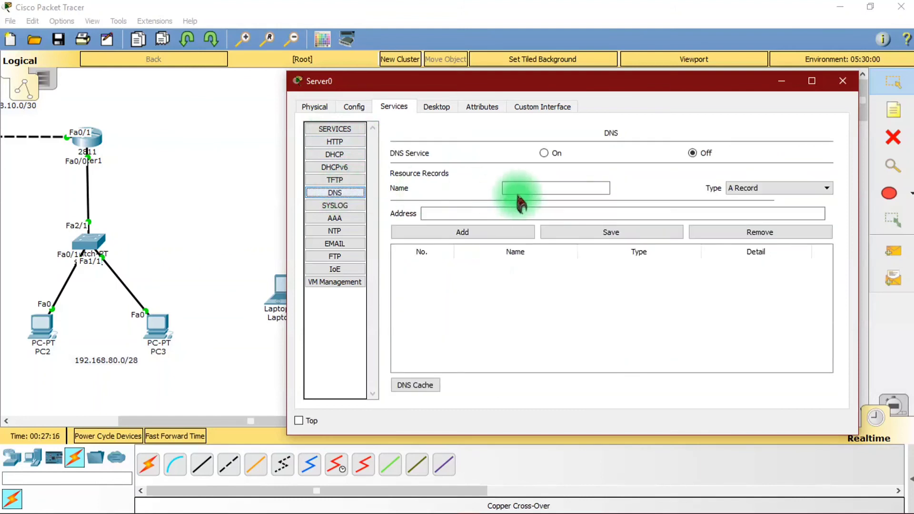
{"action": "left_click", "coordinate": [540, 188]}
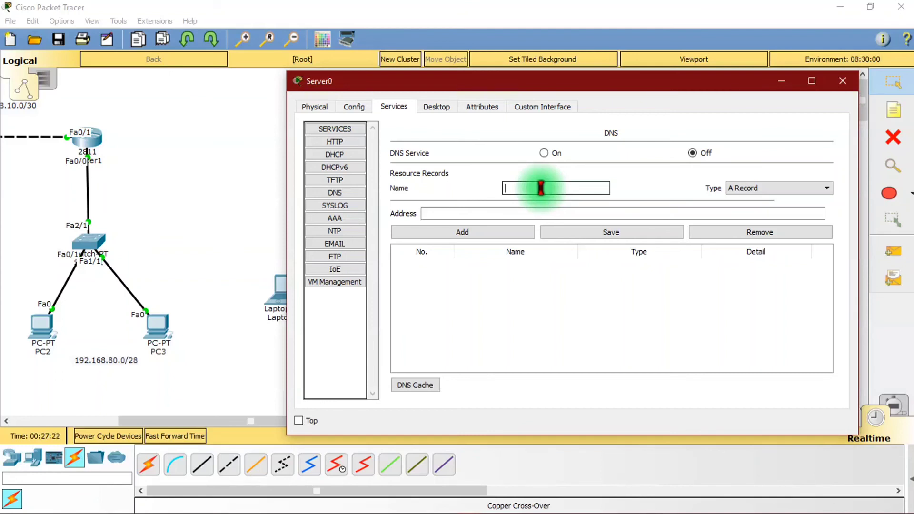
{"action": "left_click", "coordinate": [541, 188]}
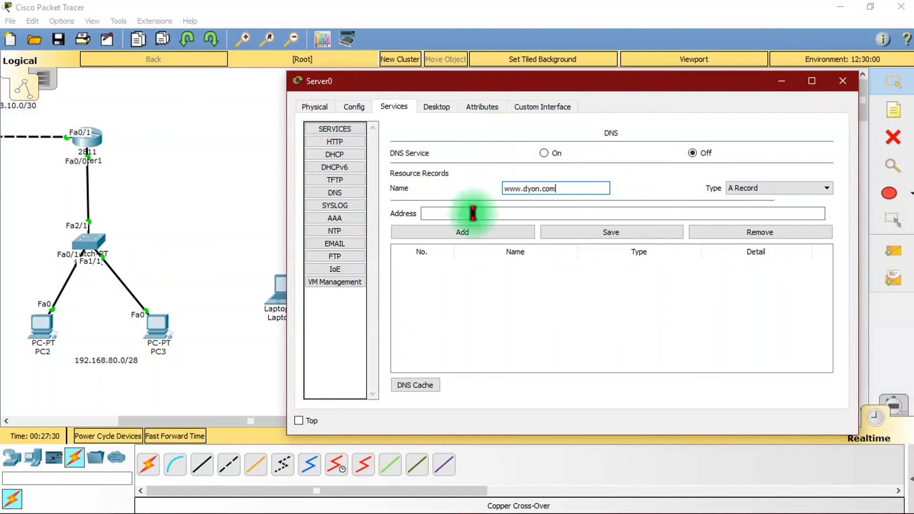
{"action": "left_click", "coordinate": [457, 213]}
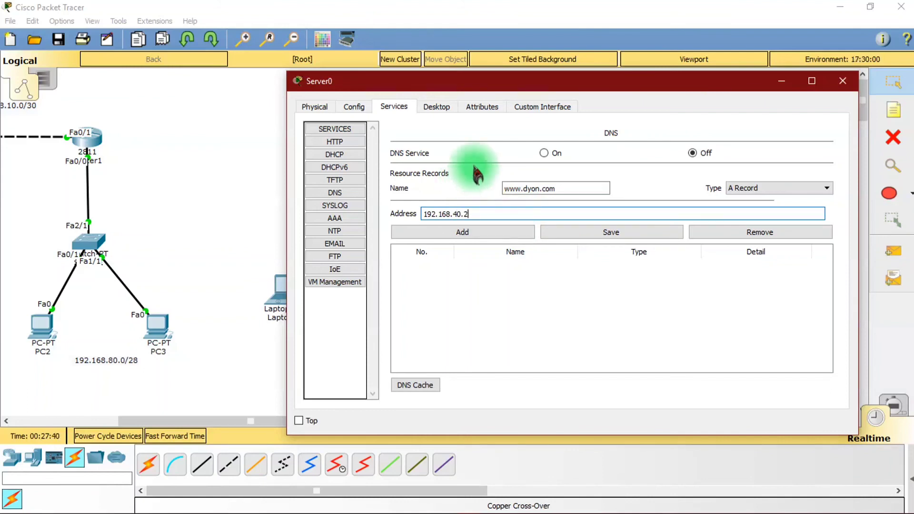
{"action": "left_click", "coordinate": [546, 153]}
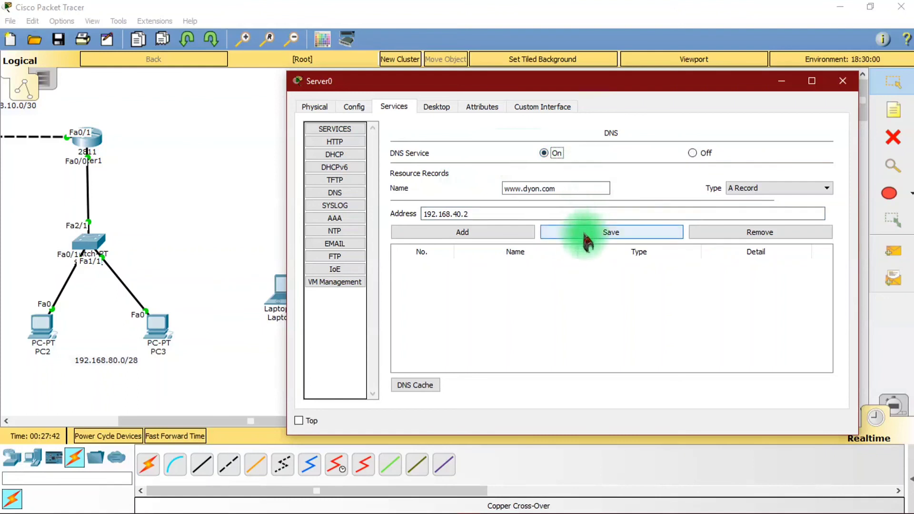
{"action": "left_click", "coordinate": [489, 234]}
{"action": "left_click", "coordinate": [650, 270]}
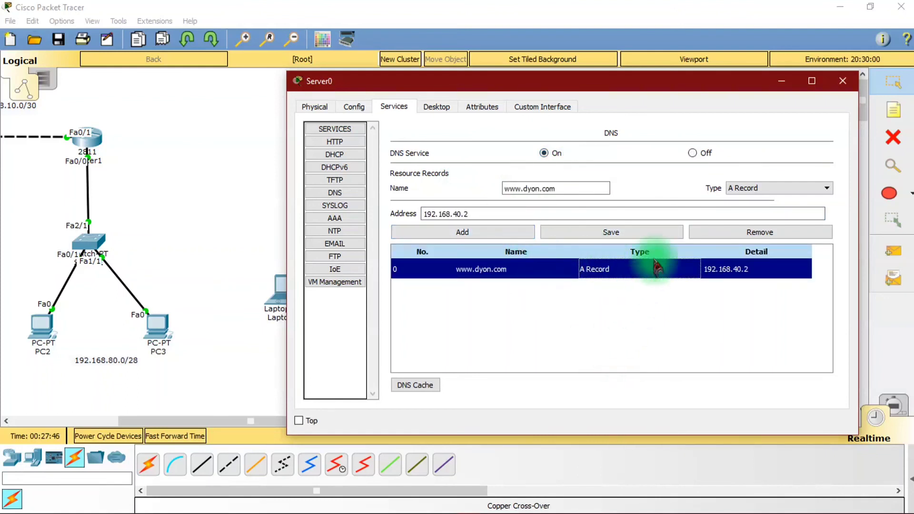
{"action": "left_click", "coordinate": [779, 85]}
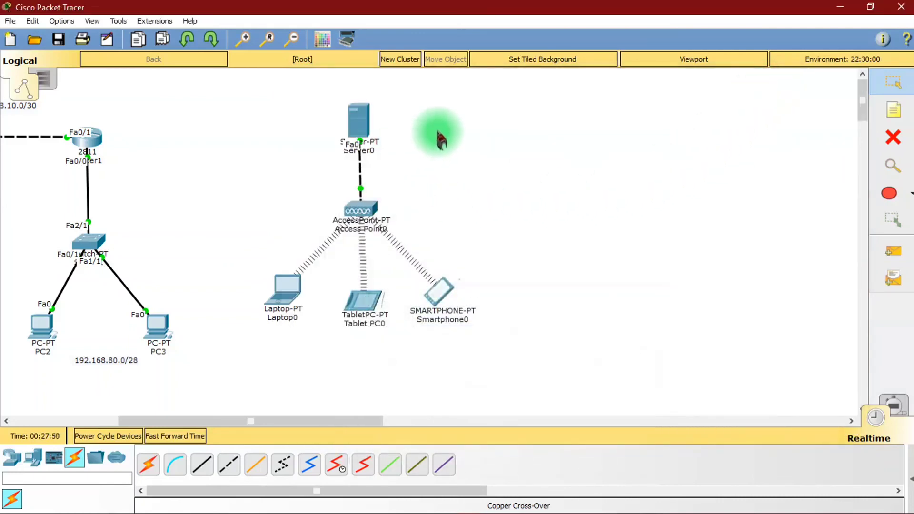
- Renew Laptop0's IPv4 configuration by switching it to Static and back to DHCP
{"action": "left_click", "coordinate": [283, 293]}
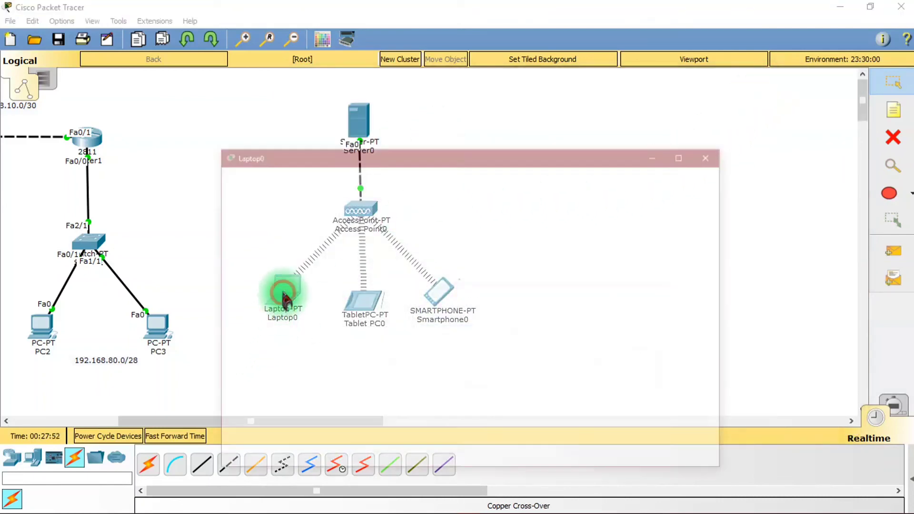
{"action": "left_click", "coordinate": [285, 122]}
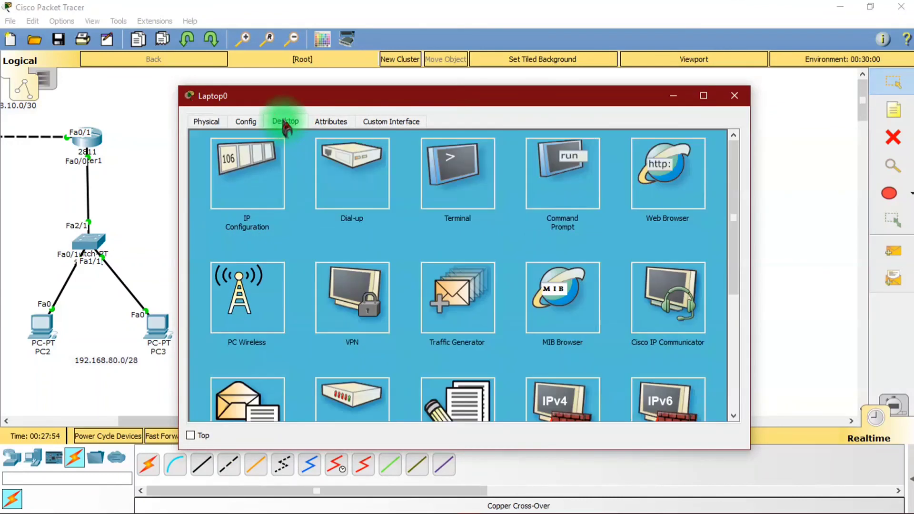
{"action": "left_click_drag", "start_coordinate": [311, 103], "coordinate": [506, 75]}
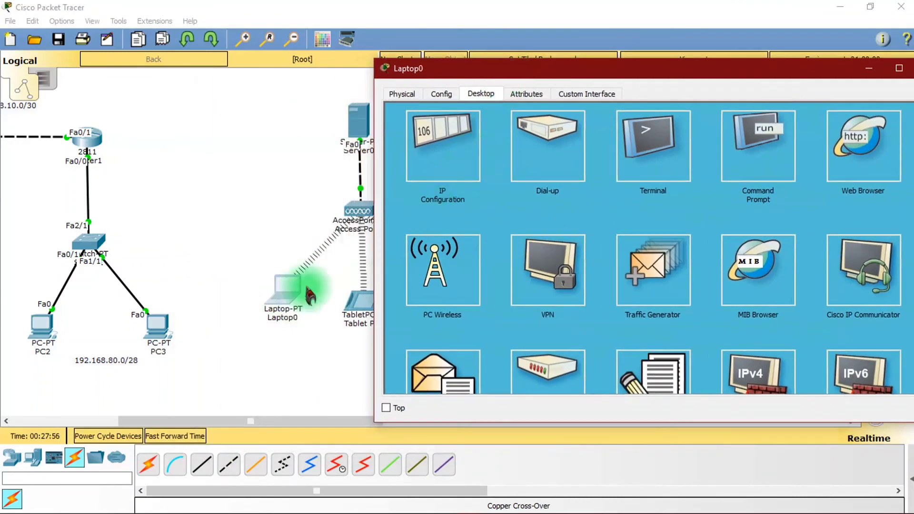
{"action": "left_click", "coordinate": [448, 165]}
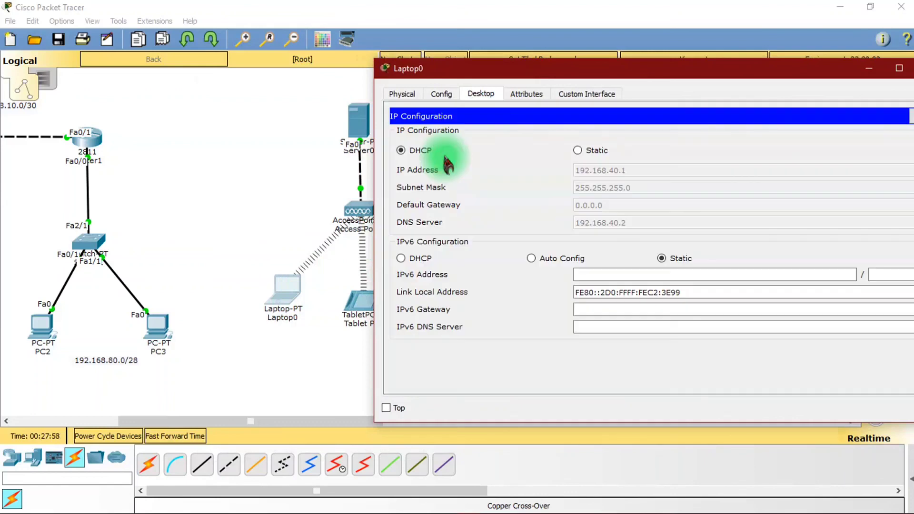
{"action": "left_click", "coordinate": [578, 150]}
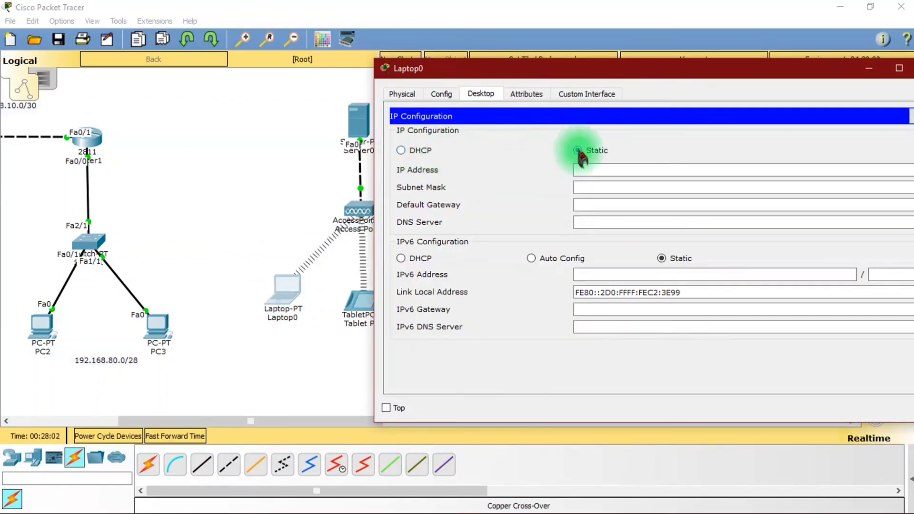
{"action": "left_click", "coordinate": [400, 151]}
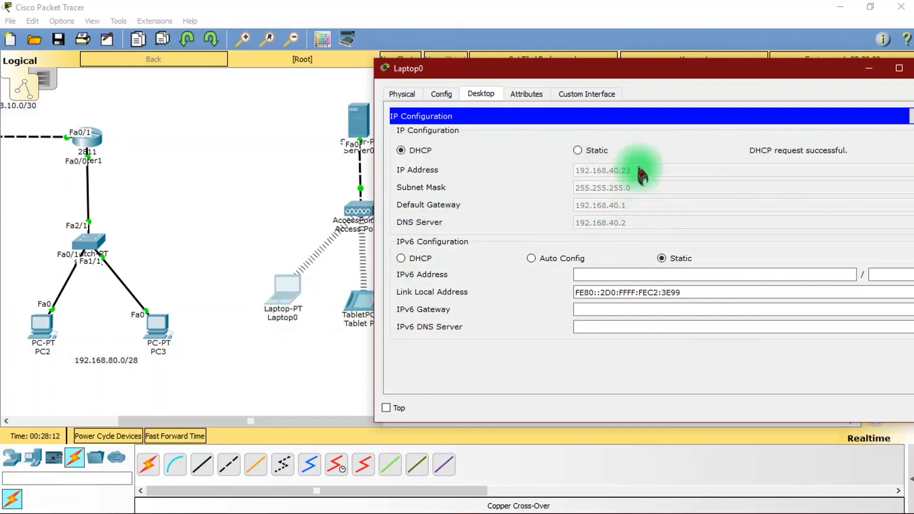
- Minimize Laptop0's window, renew Tablet PC0's IPv4 configuration by switching it to Static and back to DHCP, and close the tablet's window
{"action": "left_click_drag", "start_coordinate": [673, 71], "coordinate": [571, 78]}
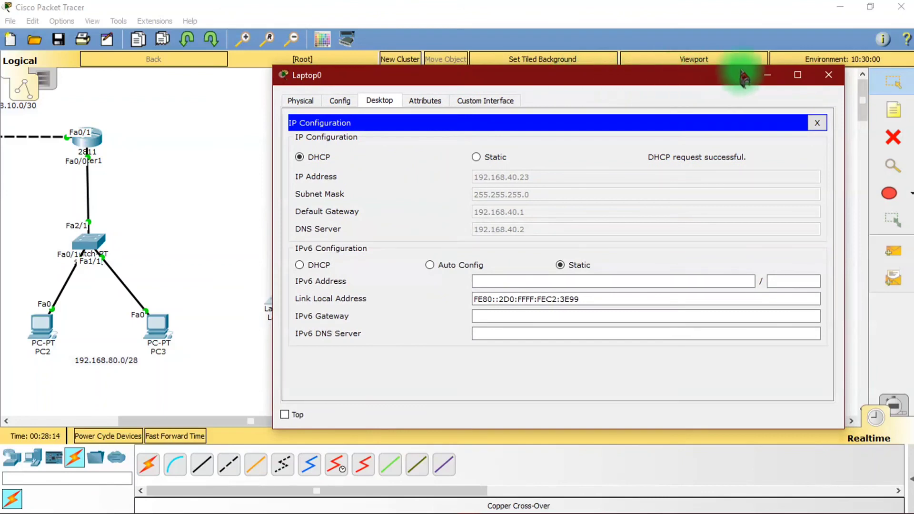
{"action": "left_click", "coordinate": [766, 76]}
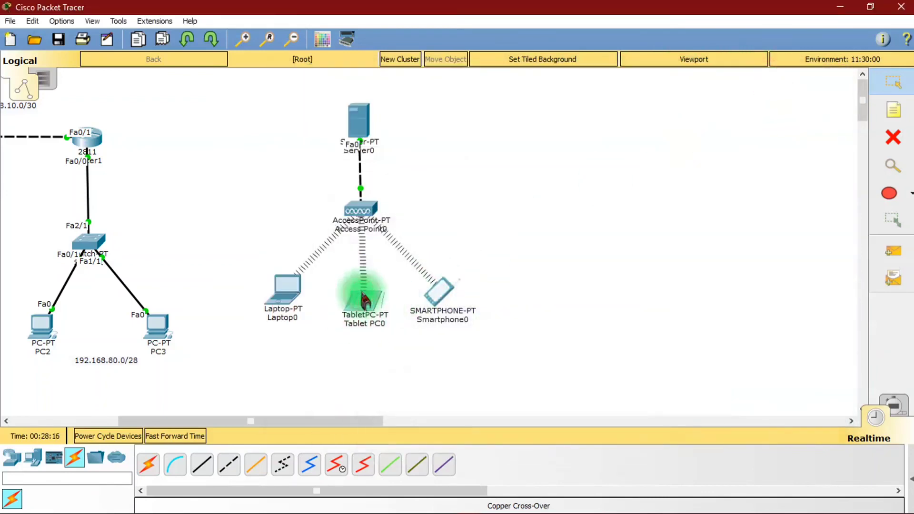
{"action": "left_click", "coordinate": [365, 300]}
{"action": "left_click", "coordinate": [286, 122]}
{"action": "left_click", "coordinate": [248, 171]}
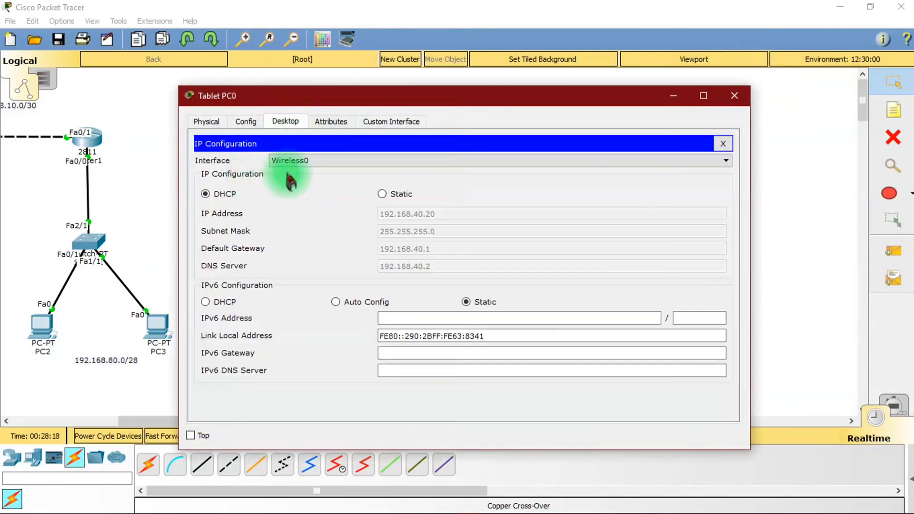
{"action": "left_click", "coordinate": [382, 194]}
{"action": "left_click", "coordinate": [206, 194]}
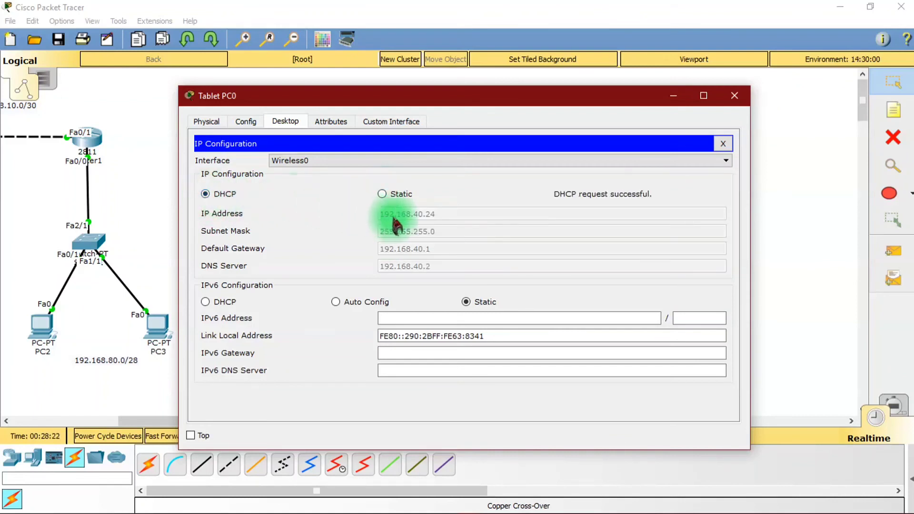
{"action": "left_click_drag", "start_coordinate": [458, 102], "coordinate": [646, 68]}
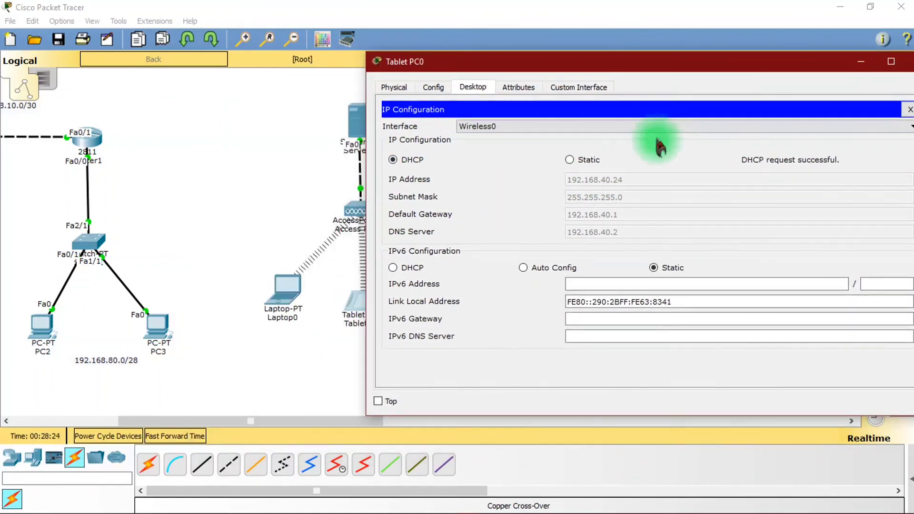
{"action": "left_click_drag", "start_coordinate": [802, 62], "coordinate": [709, 67]}
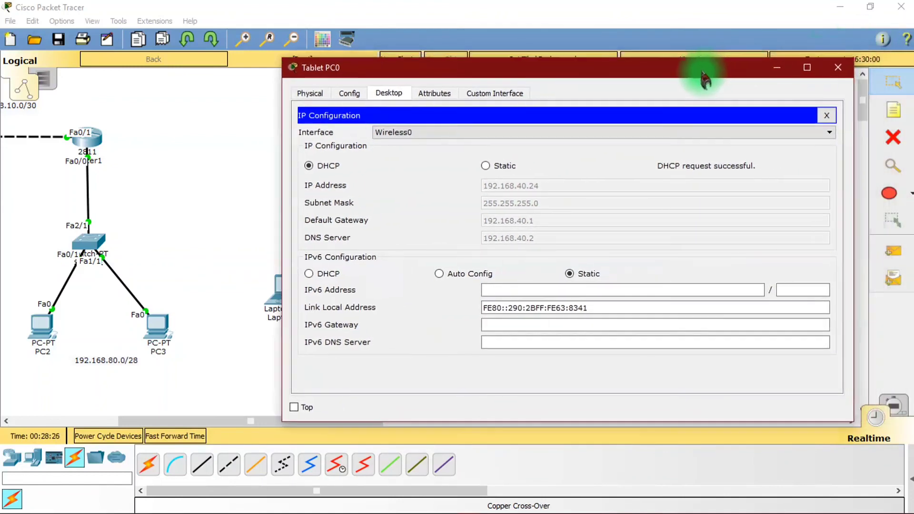
{"action": "left_click", "coordinate": [835, 63]}
- Renew Smartphone0's IPv4 configuration by switching it to Static and back to DHCP, and close the smartphone's window
{"action": "left_click", "coordinate": [439, 291]}
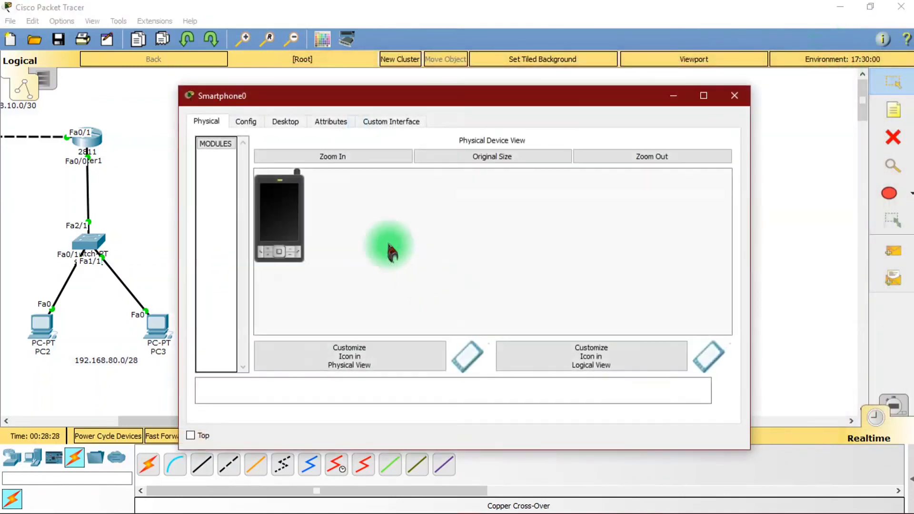
{"action": "left_click", "coordinate": [285, 120]}
{"action": "left_click", "coordinate": [262, 157]}
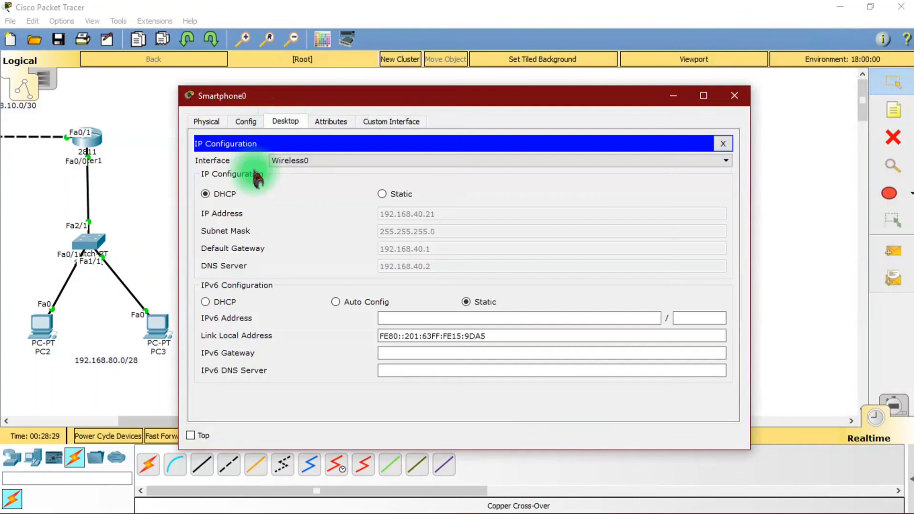
{"action": "left_click", "coordinate": [382, 194]}
{"action": "left_click", "coordinate": [205, 194]}
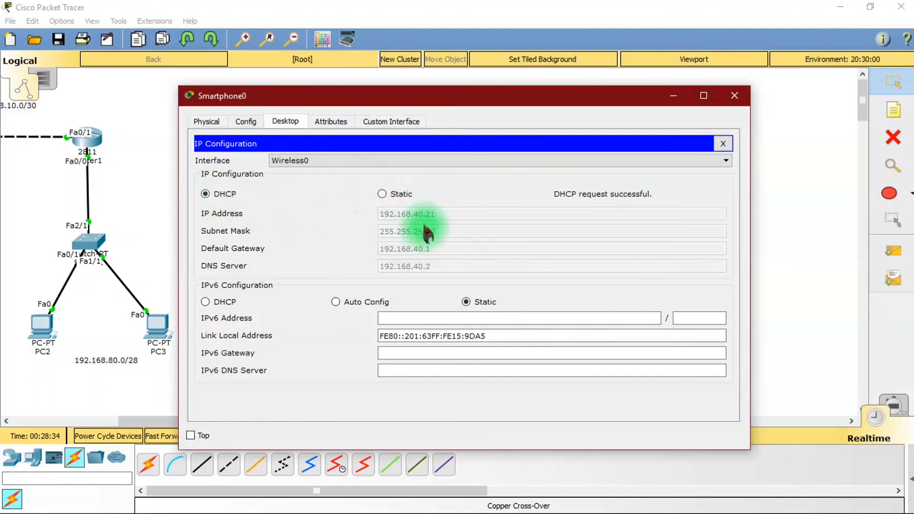
{"action": "left_click_drag", "start_coordinate": [543, 100], "coordinate": [627, 92]}
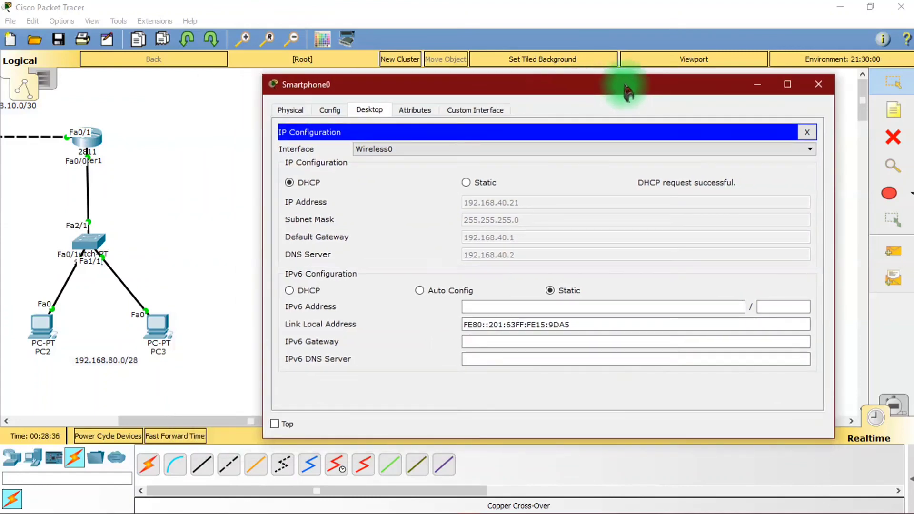
{"action": "left_click", "coordinate": [806, 132]}
{"action": "left_click_drag", "start_coordinate": [806, 90], "coordinate": [812, 94]}
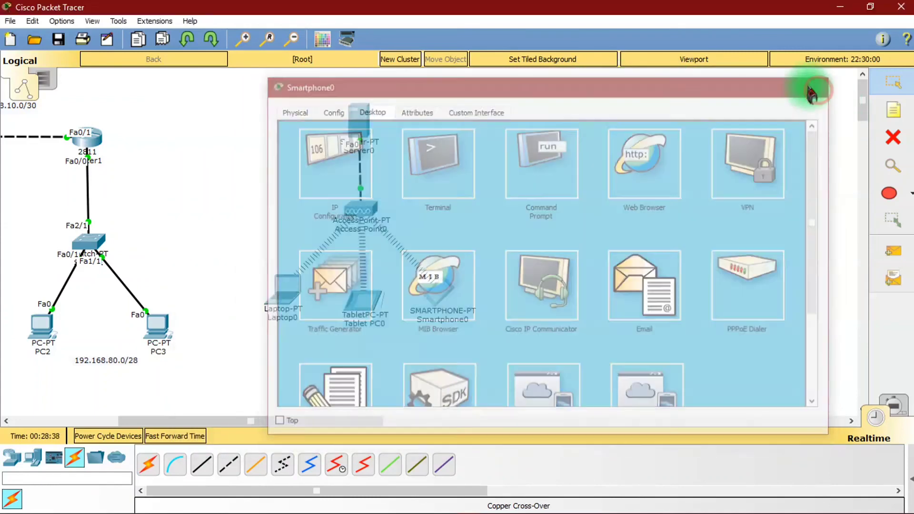
{"action": "left_click", "coordinate": [812, 94]}
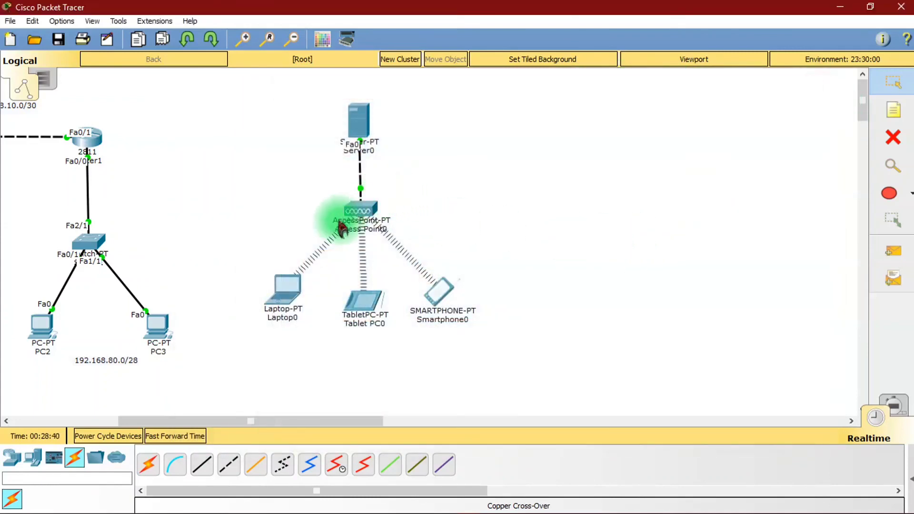
{"action": "left_click", "coordinate": [285, 291]}
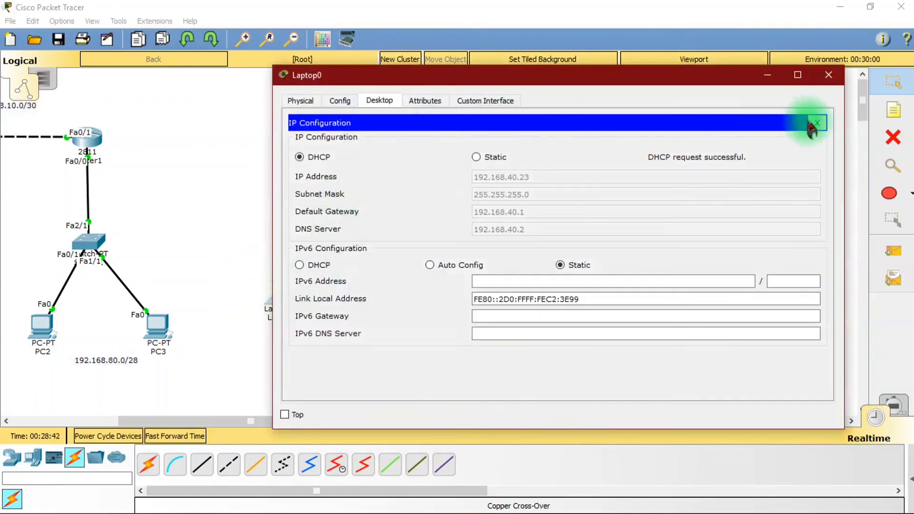
{"action": "left_click", "coordinate": [815, 124]}
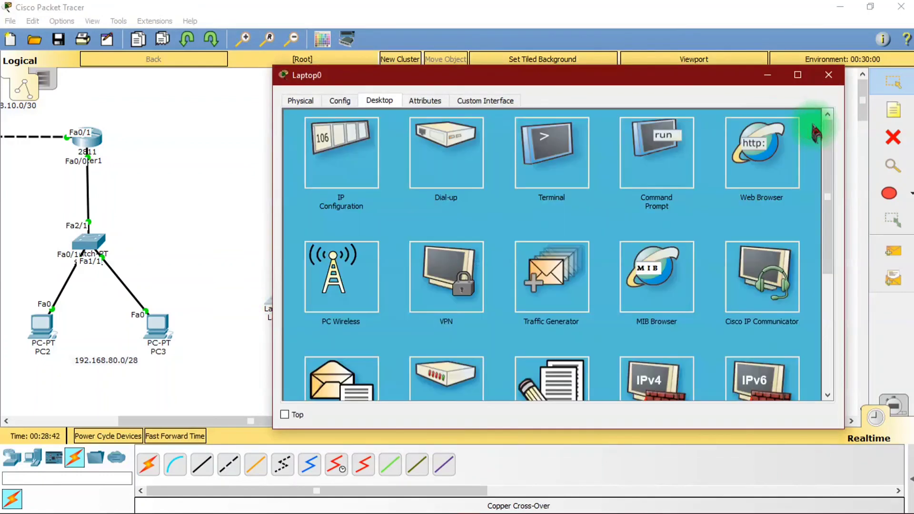
{"action": "left_click", "coordinate": [777, 165]}
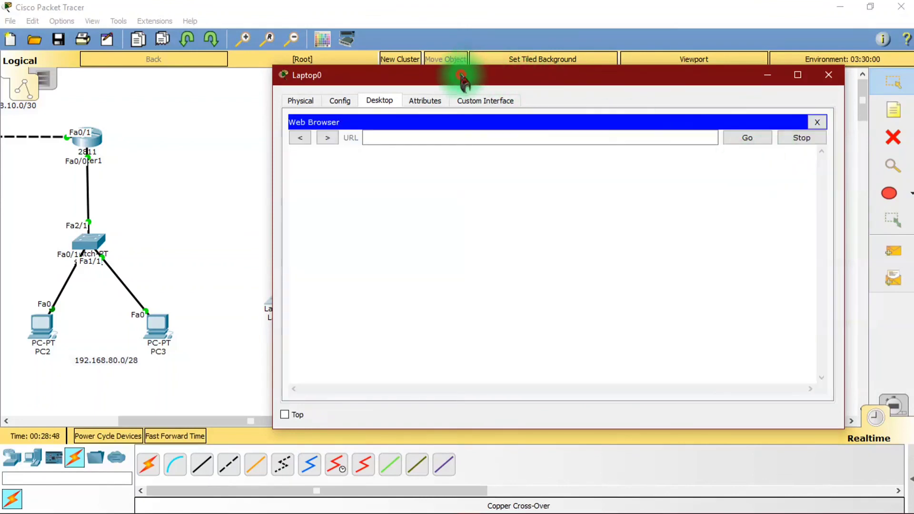
{"action": "left_click_drag", "start_coordinate": [461, 76], "coordinate": [688, 64]}
{"action": "left_click_drag", "start_coordinate": [620, 66], "coordinate": [495, 50]}
{"action": "left_click", "coordinate": [478, 107]}
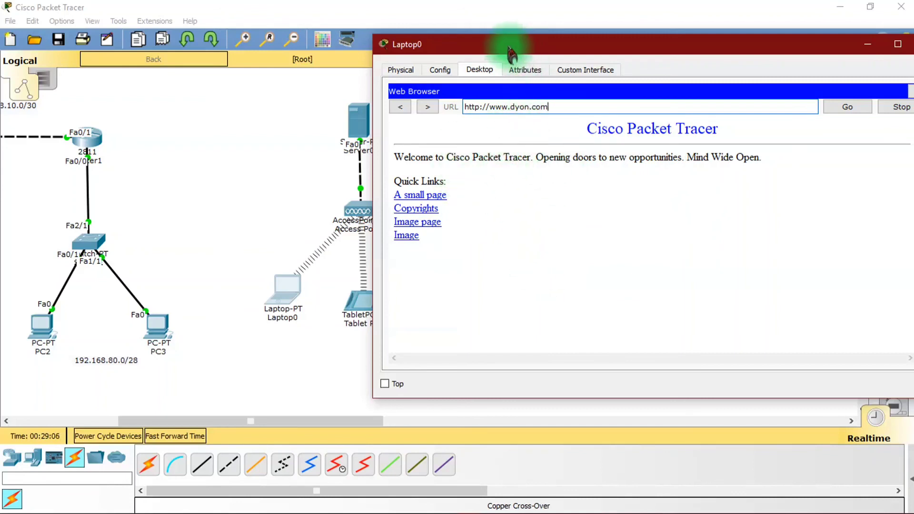
{"action": "left_click_drag", "start_coordinate": [511, 54], "coordinate": [526, 78]}
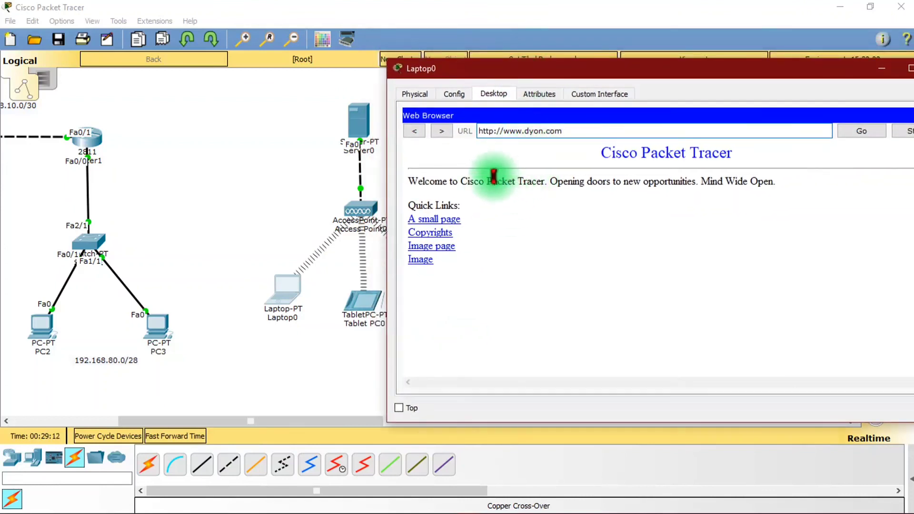
{"action": "left_click_drag", "start_coordinate": [571, 76], "coordinate": [461, 78]}
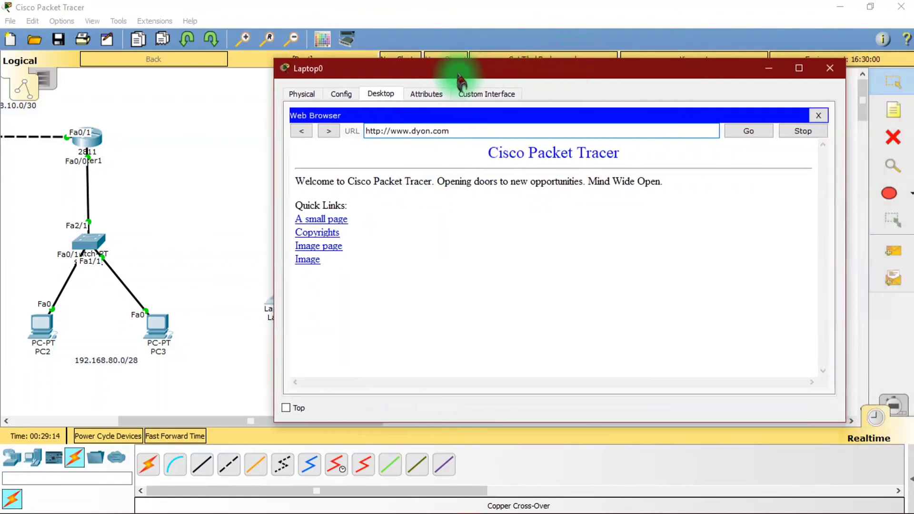
{"action": "left_click", "coordinate": [828, 68]}
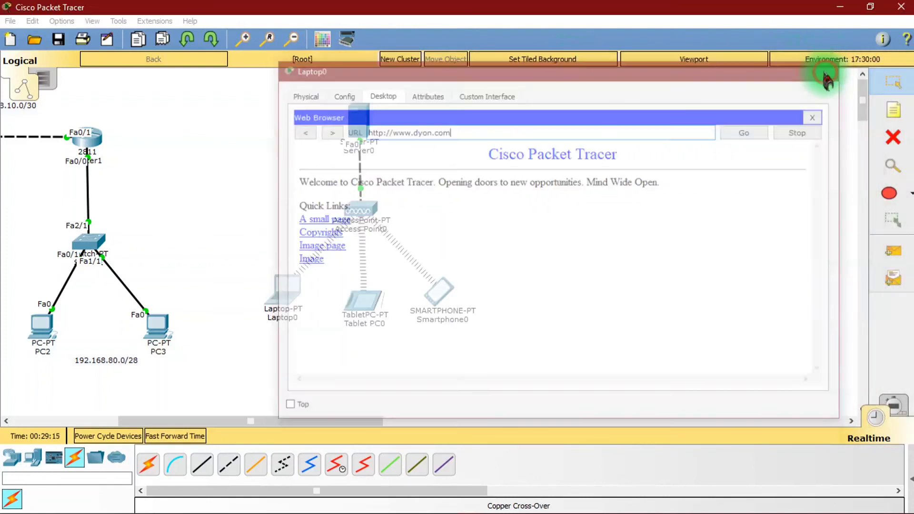
{"action": "left_click_drag", "start_coordinate": [222, 421], "coordinate": [145, 428]}
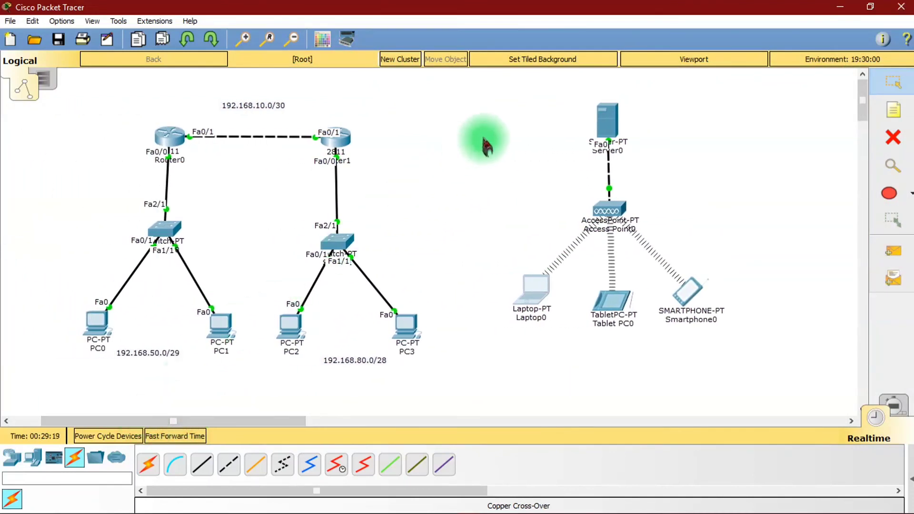